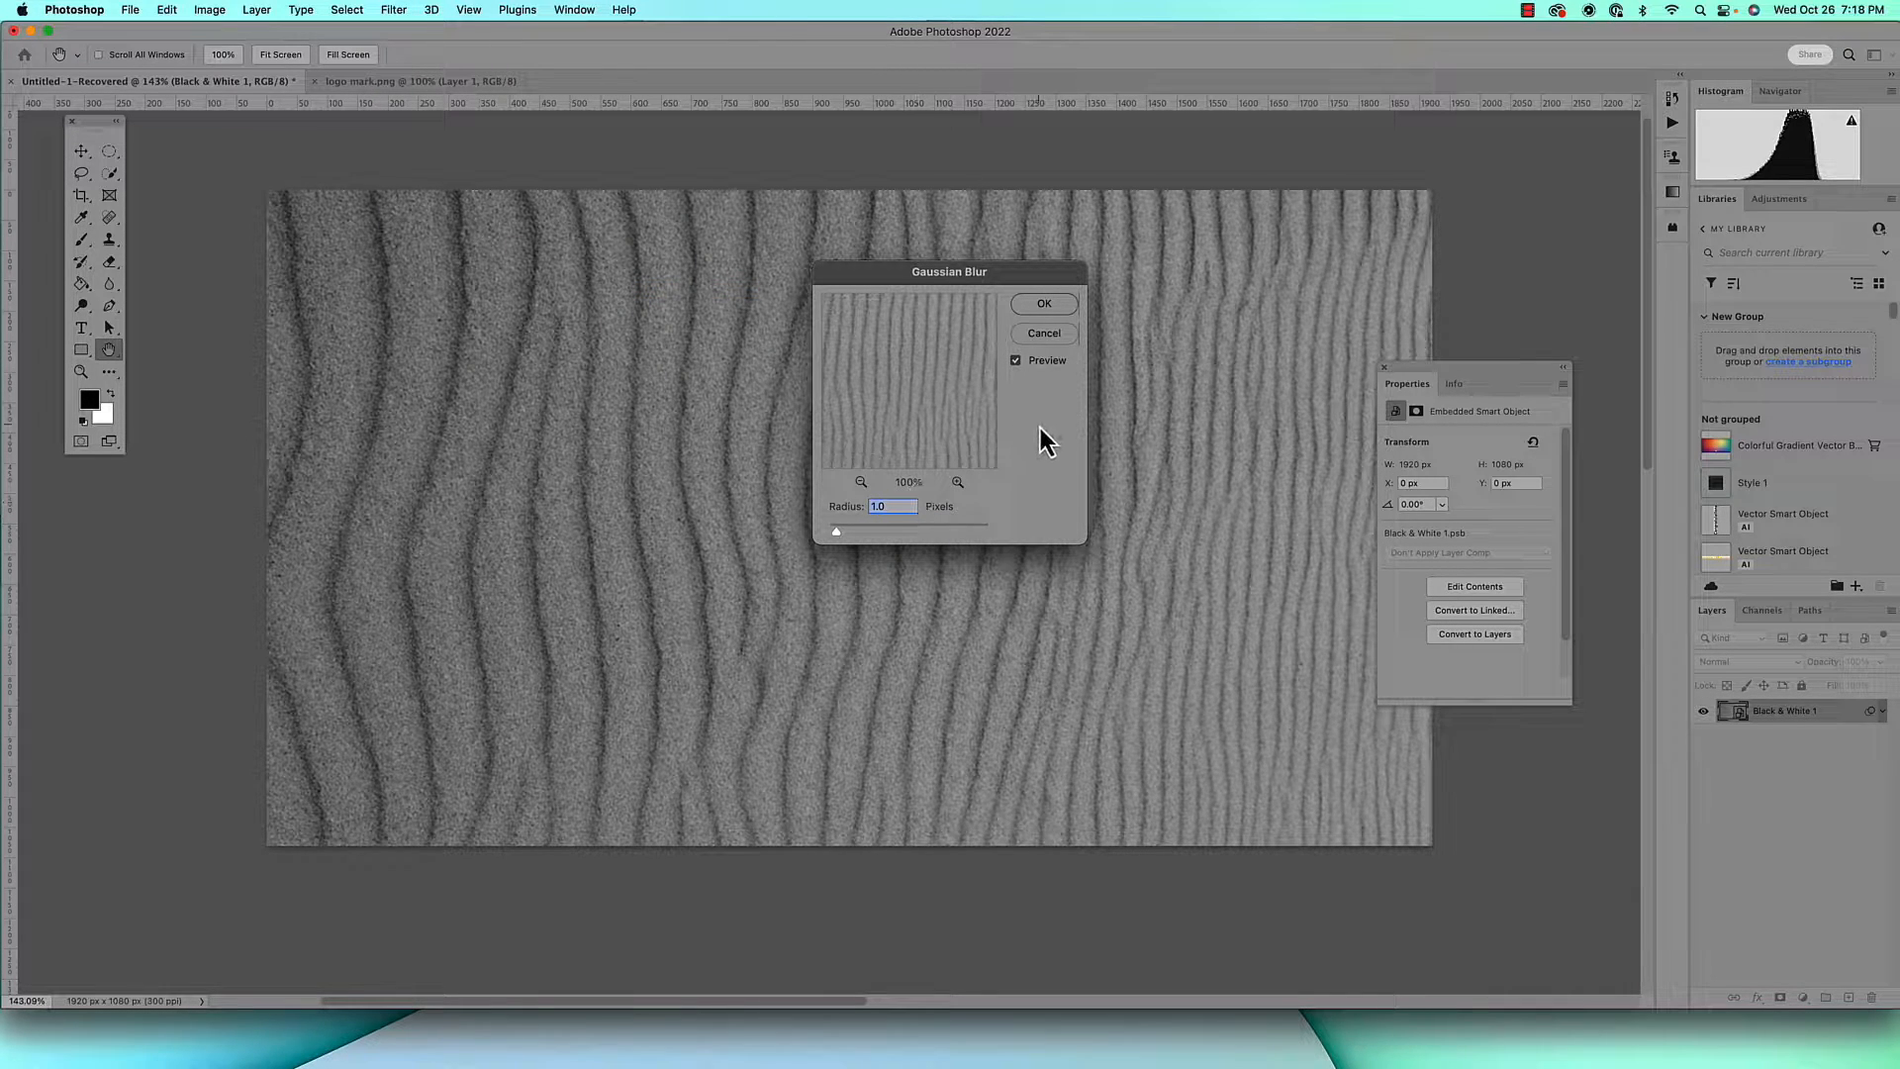
Apply the Gaussian Blur with a 1.0 pixel radius and convert the Black & White 1 layer to a smart object
click(1045, 307)
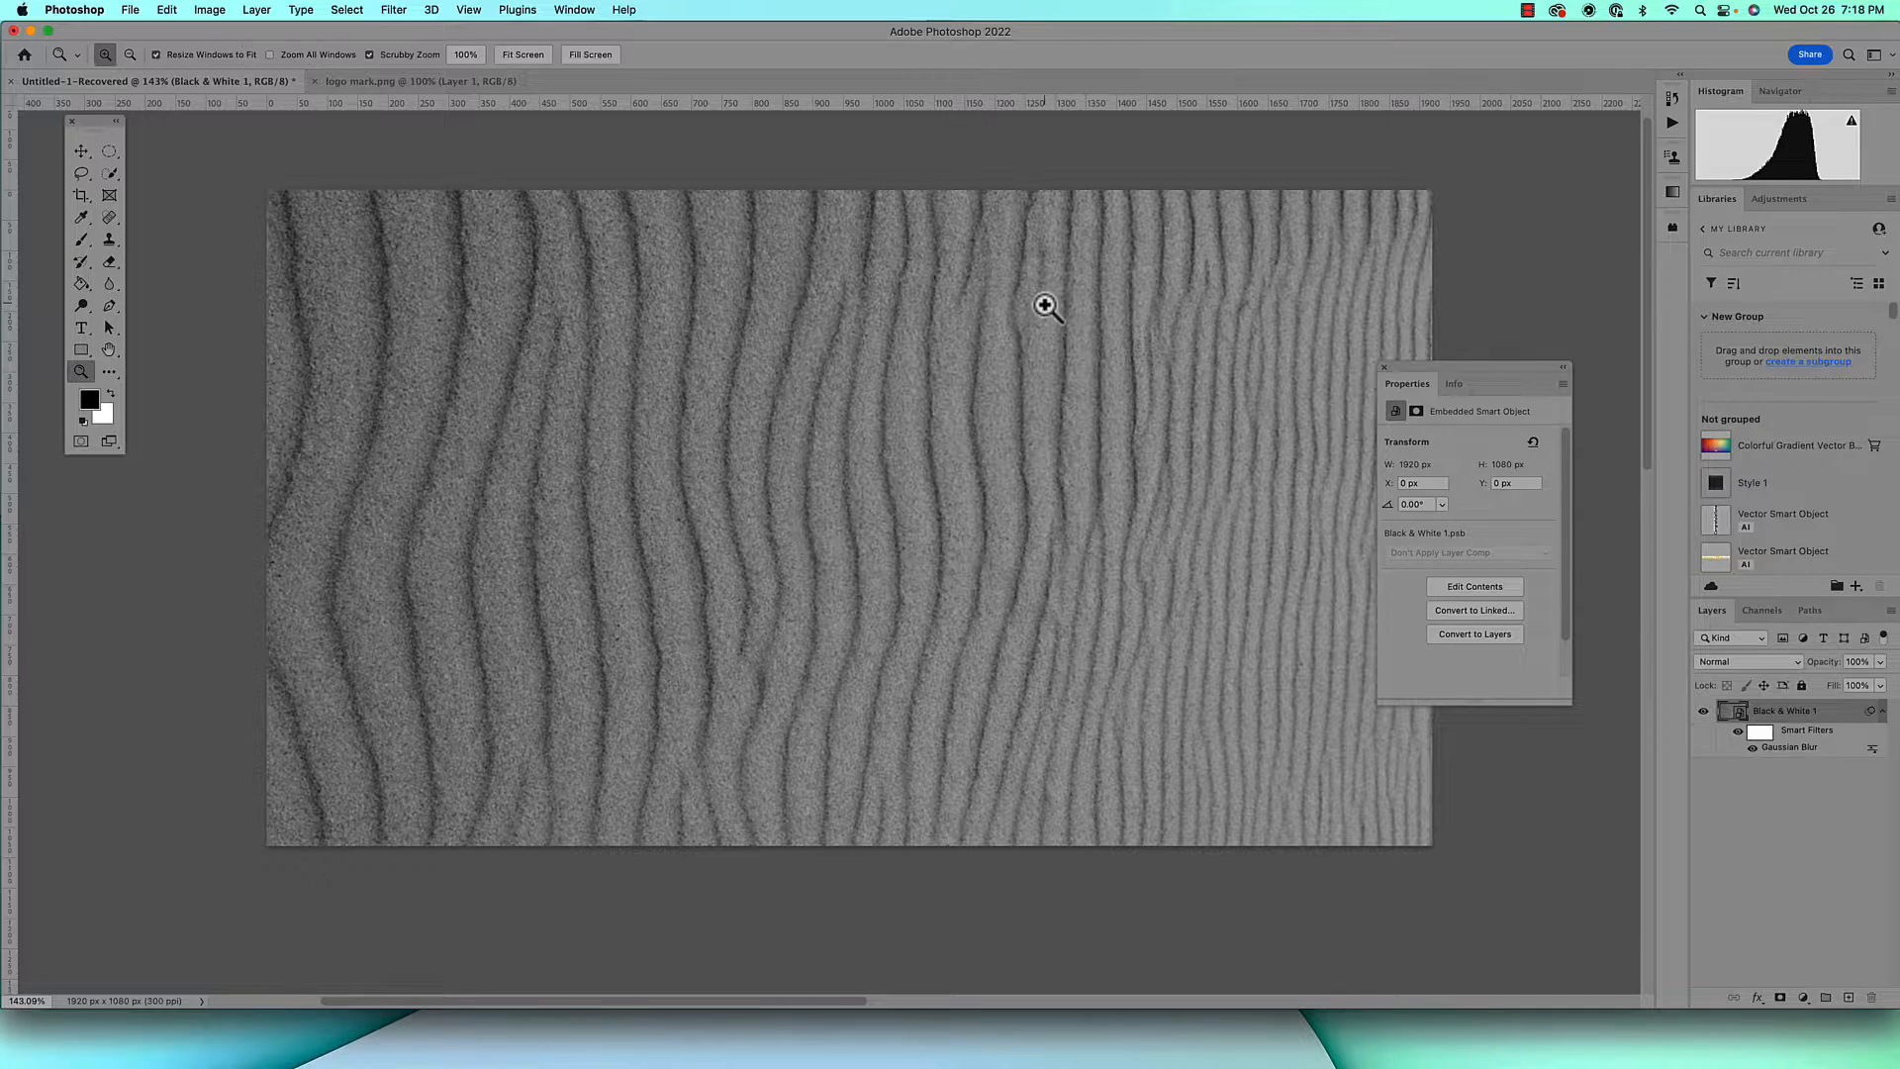
right_click(1826, 708)
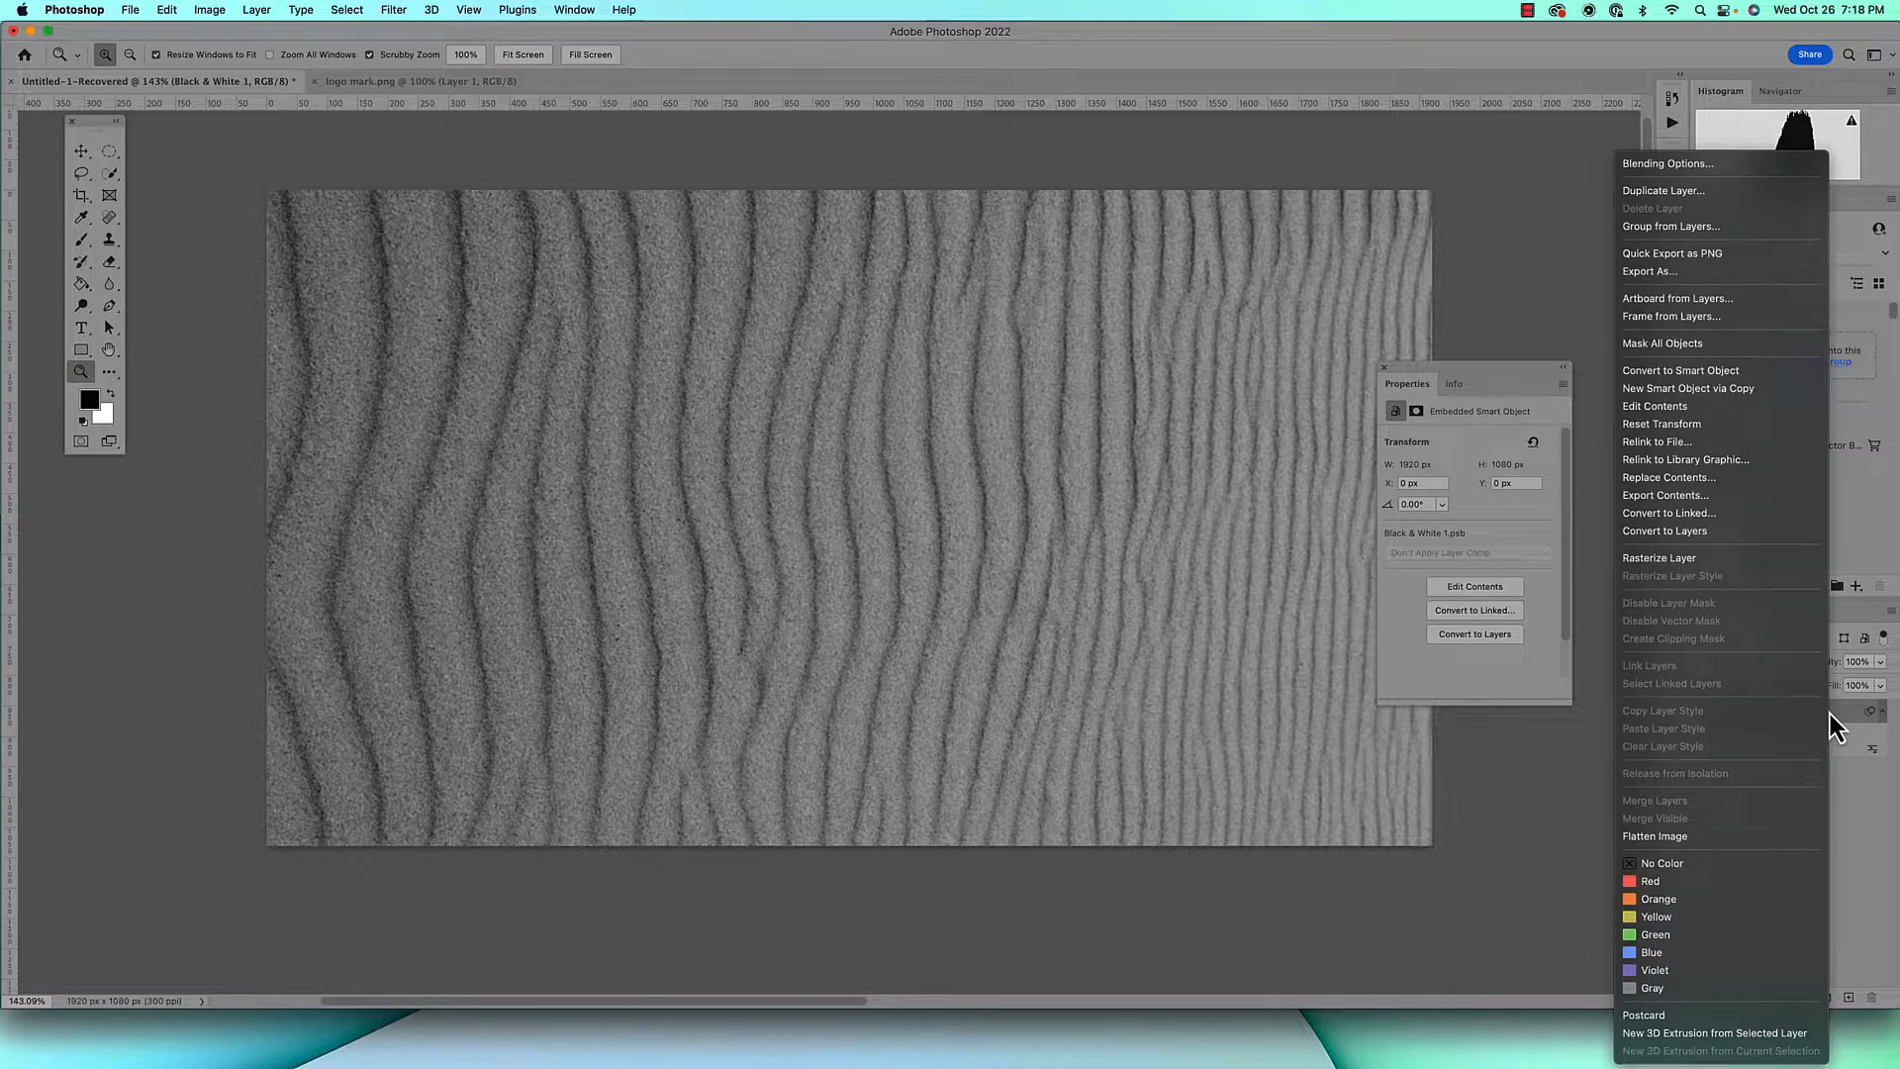
click(1713, 371)
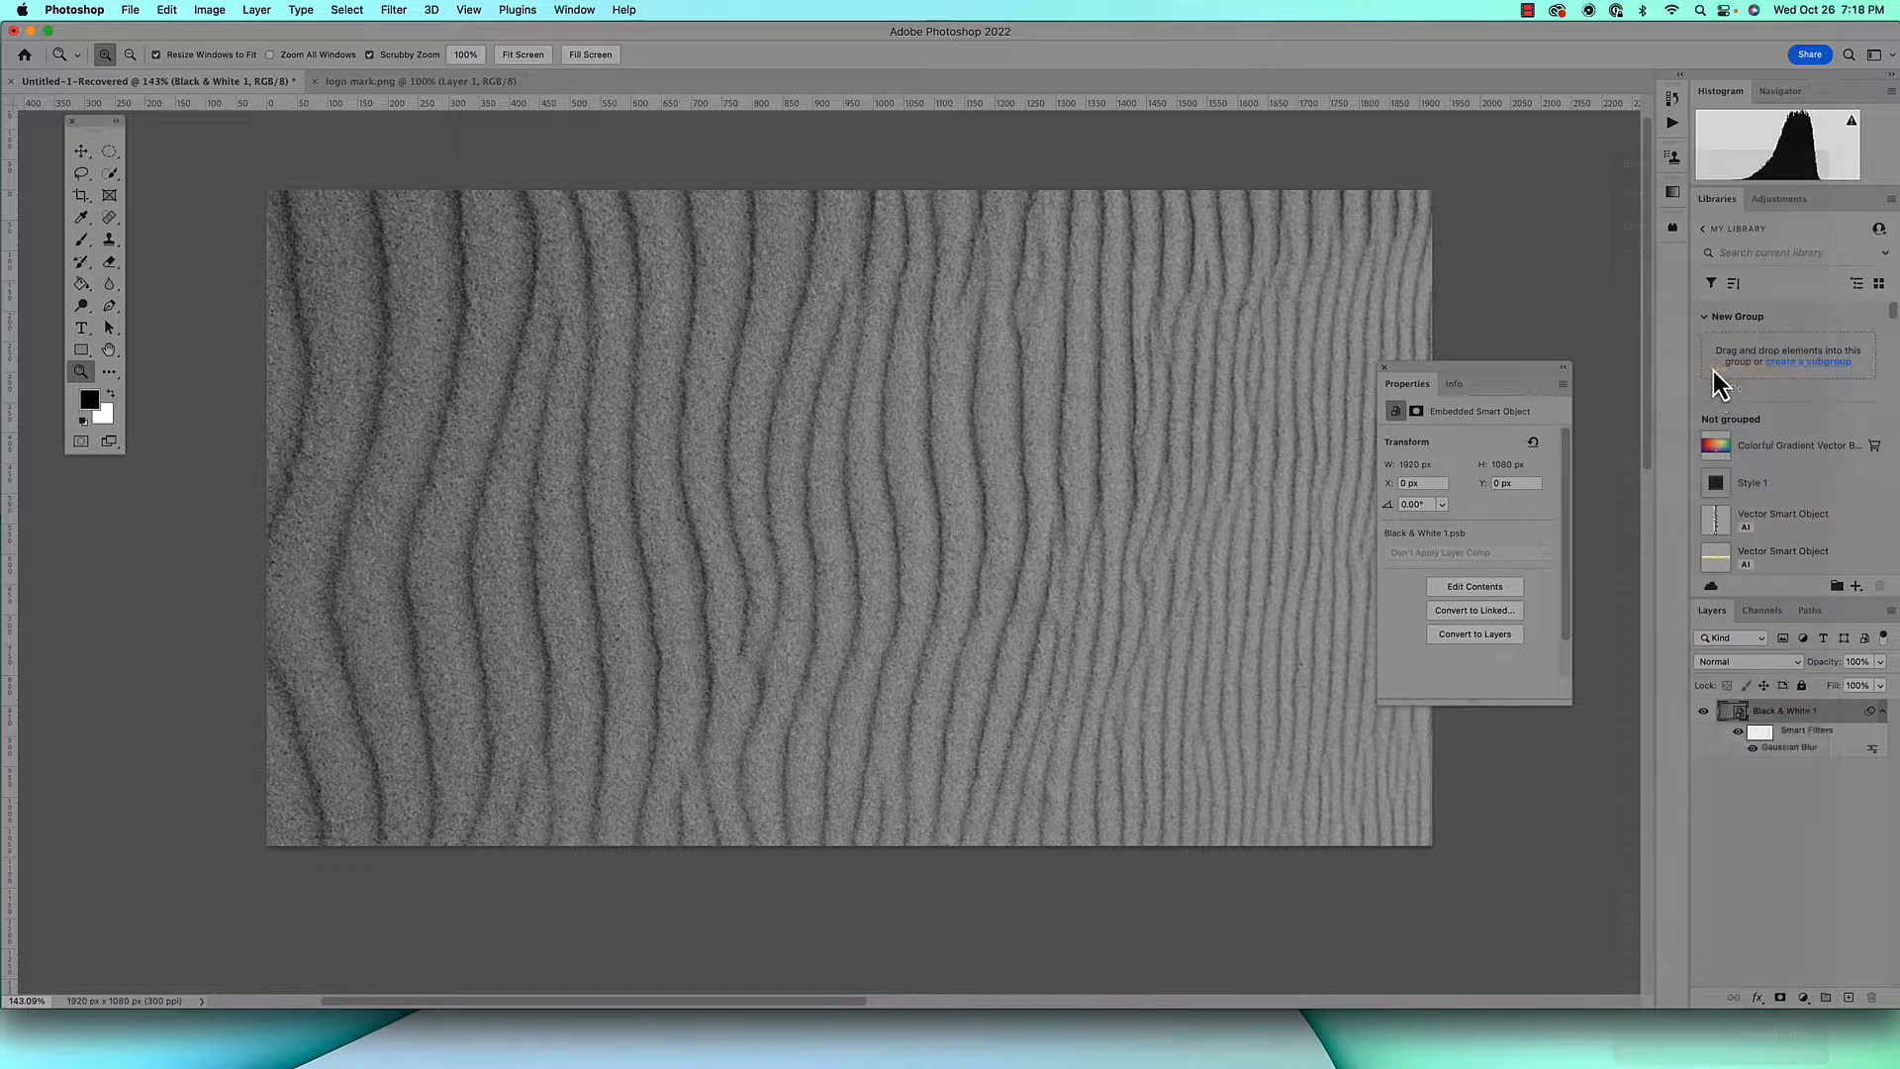
Duplicate the Black & White 1 layer into a new document named "displacement map"
right_click(1827, 711)
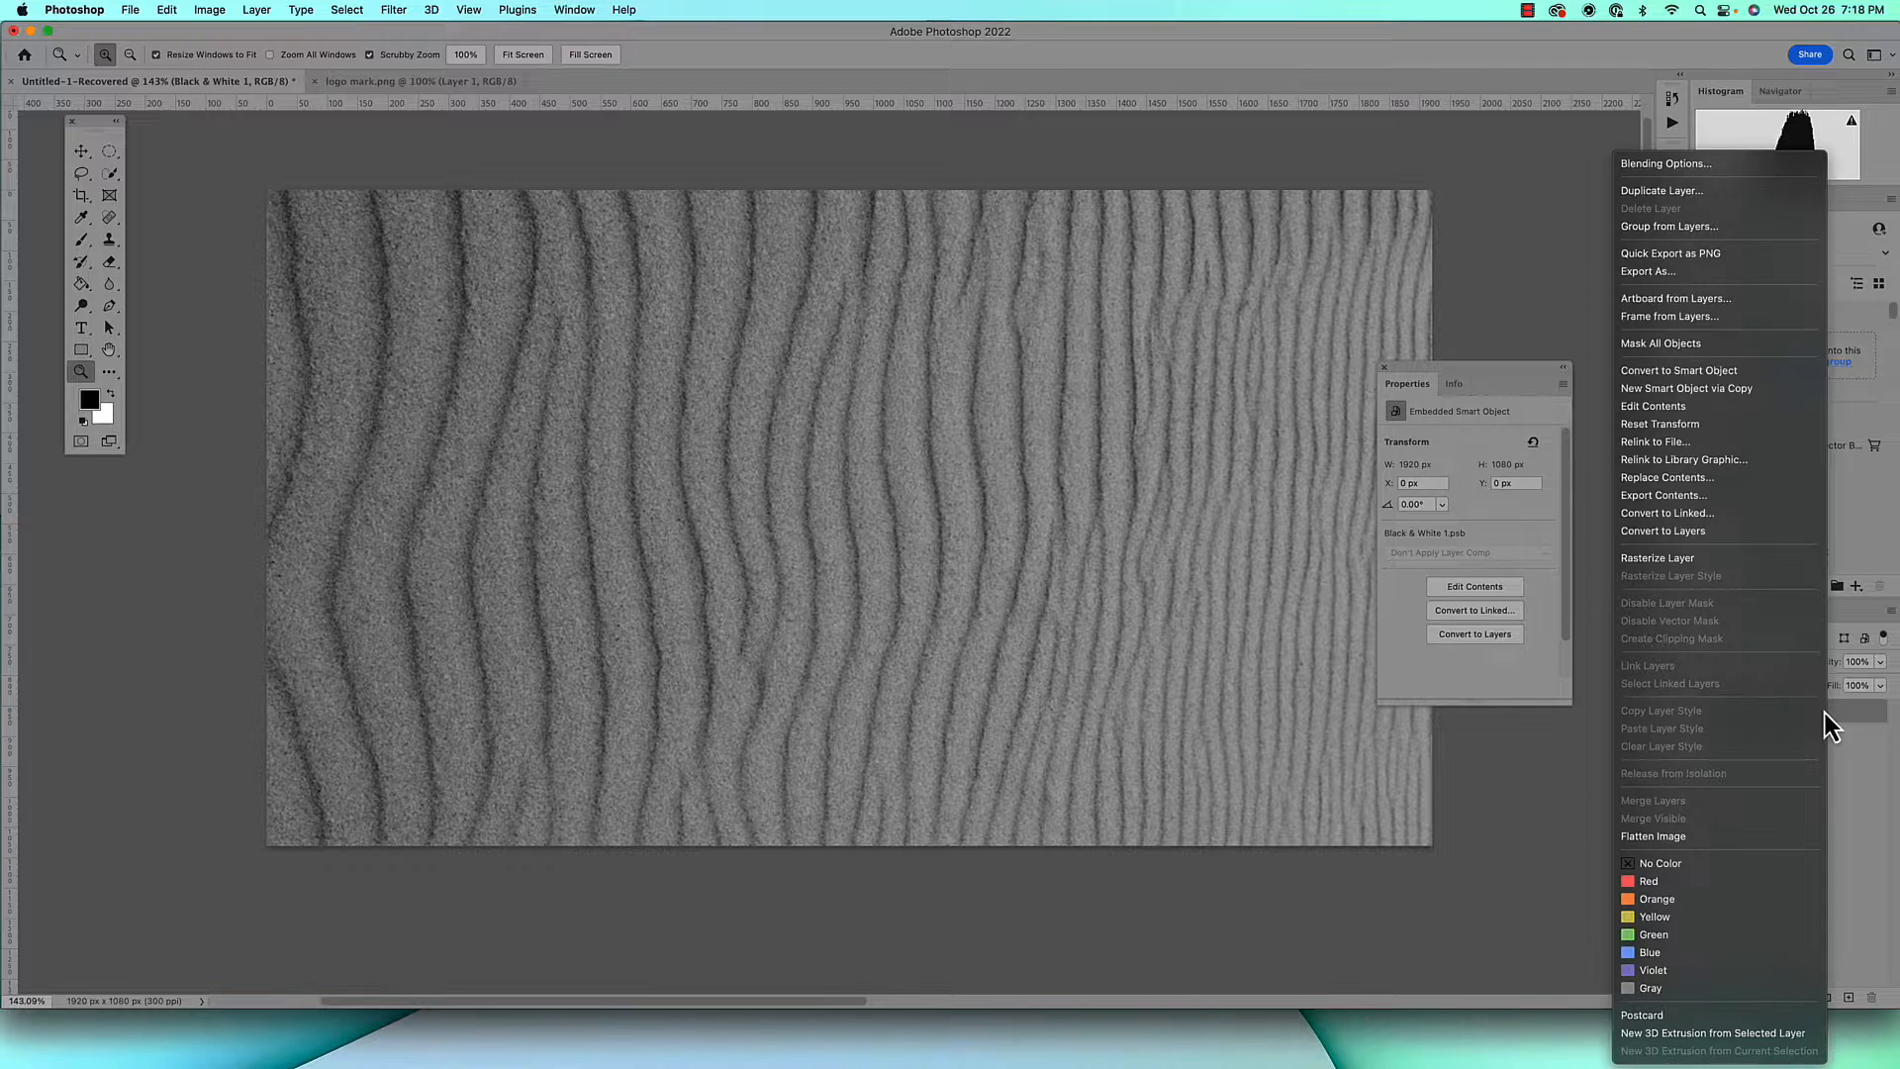
click(1731, 190)
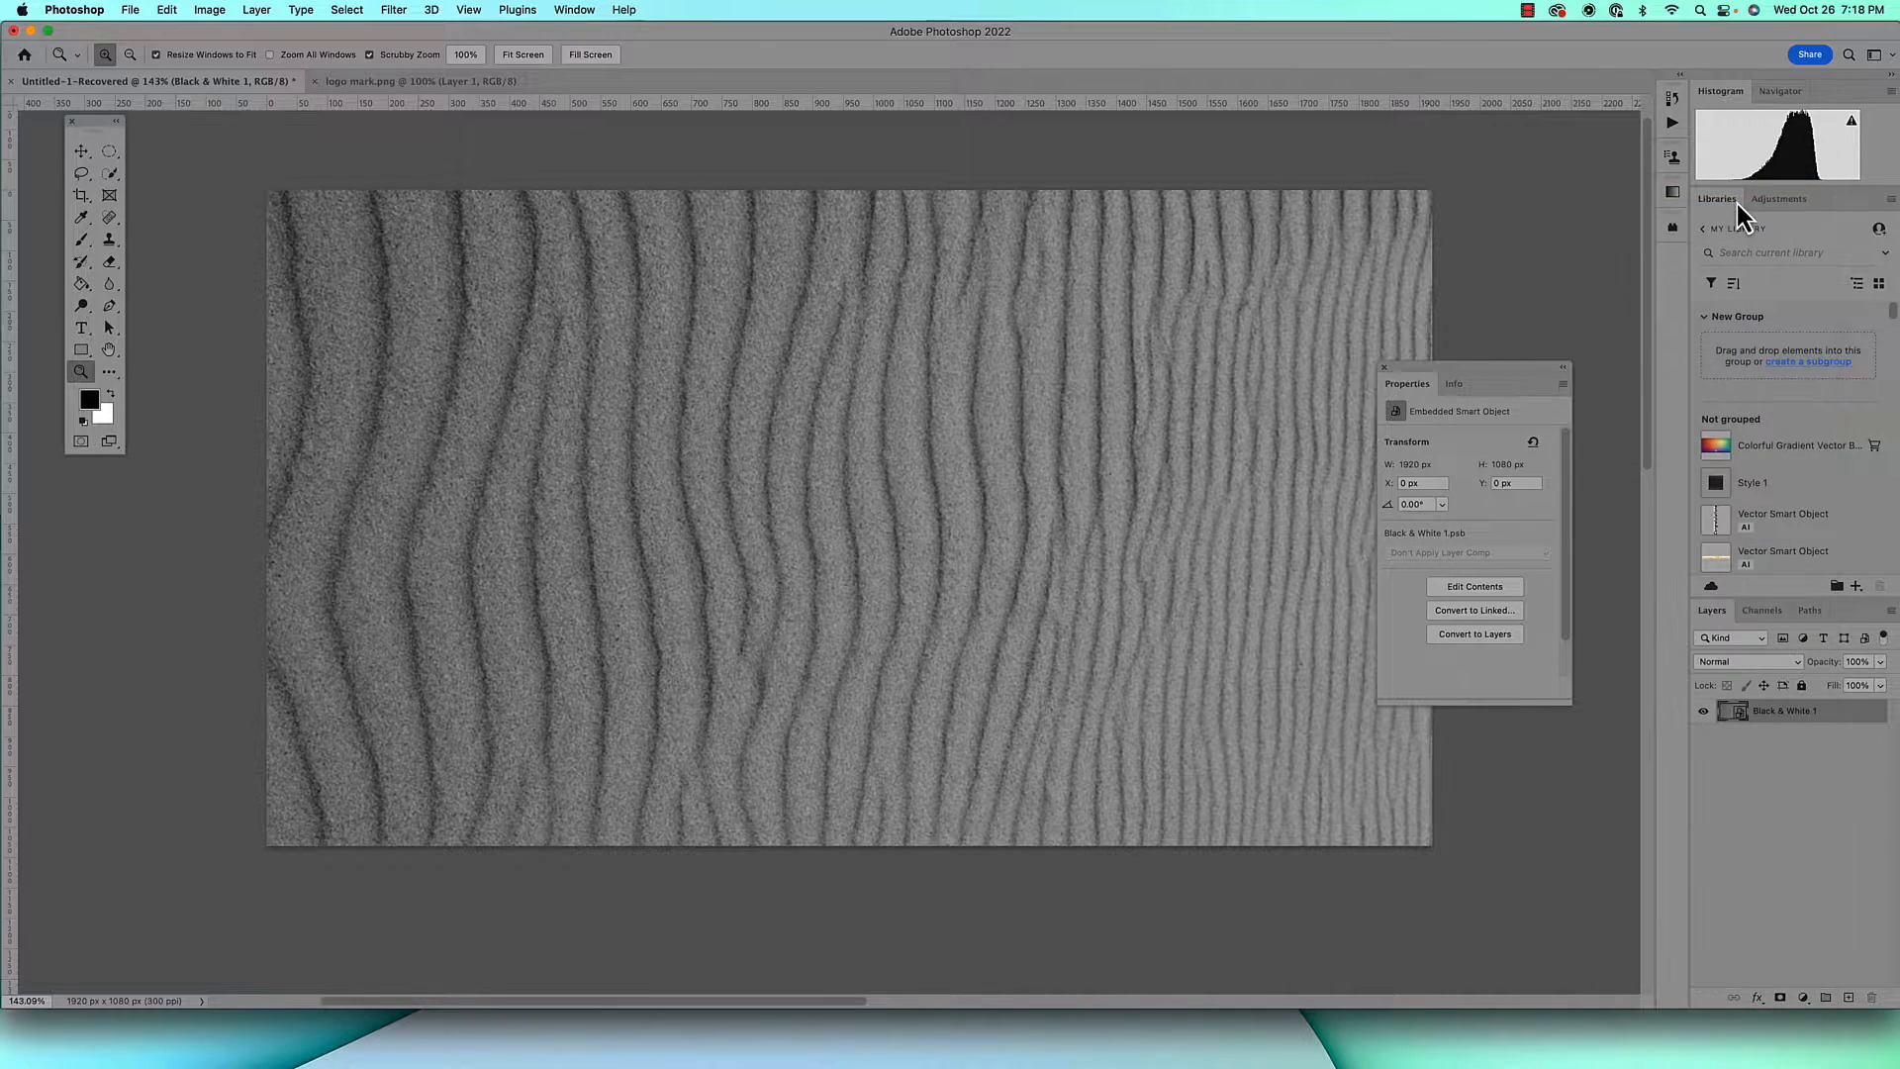
click(1051, 549)
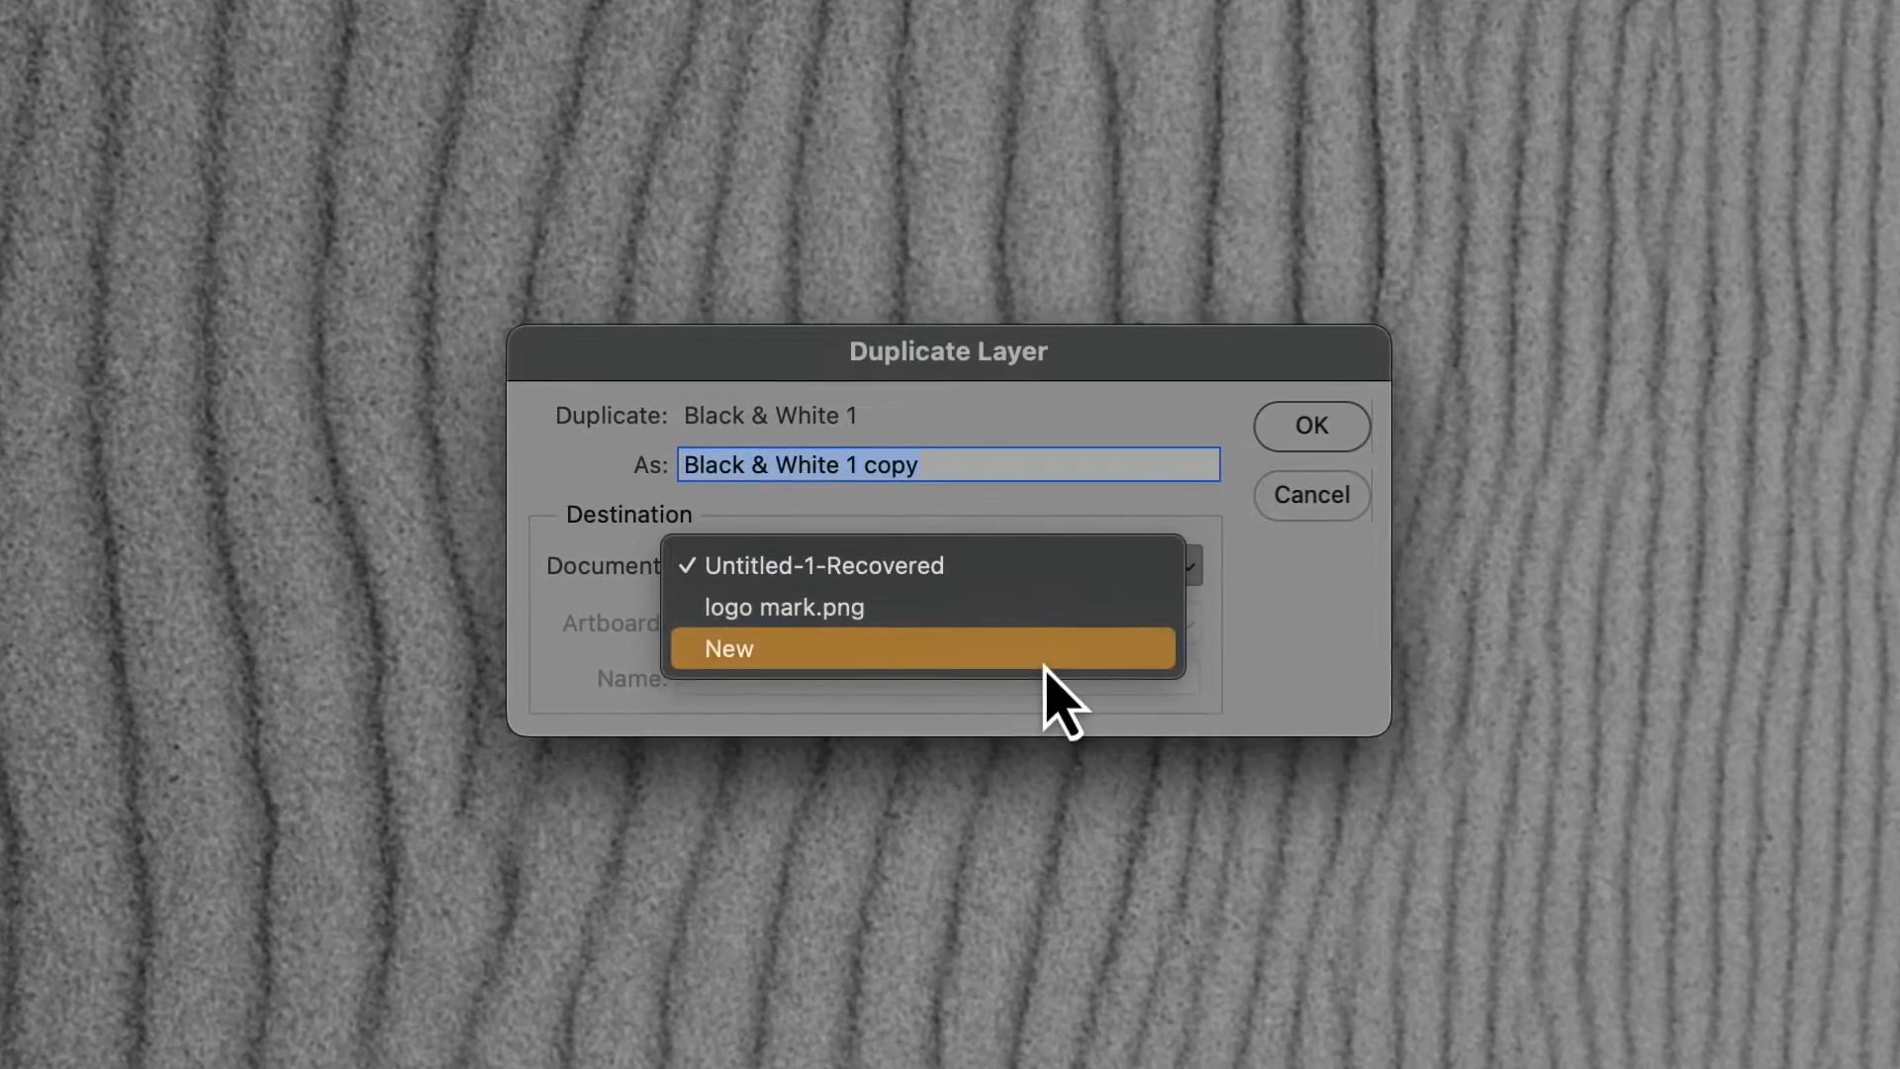
click(1037, 613)
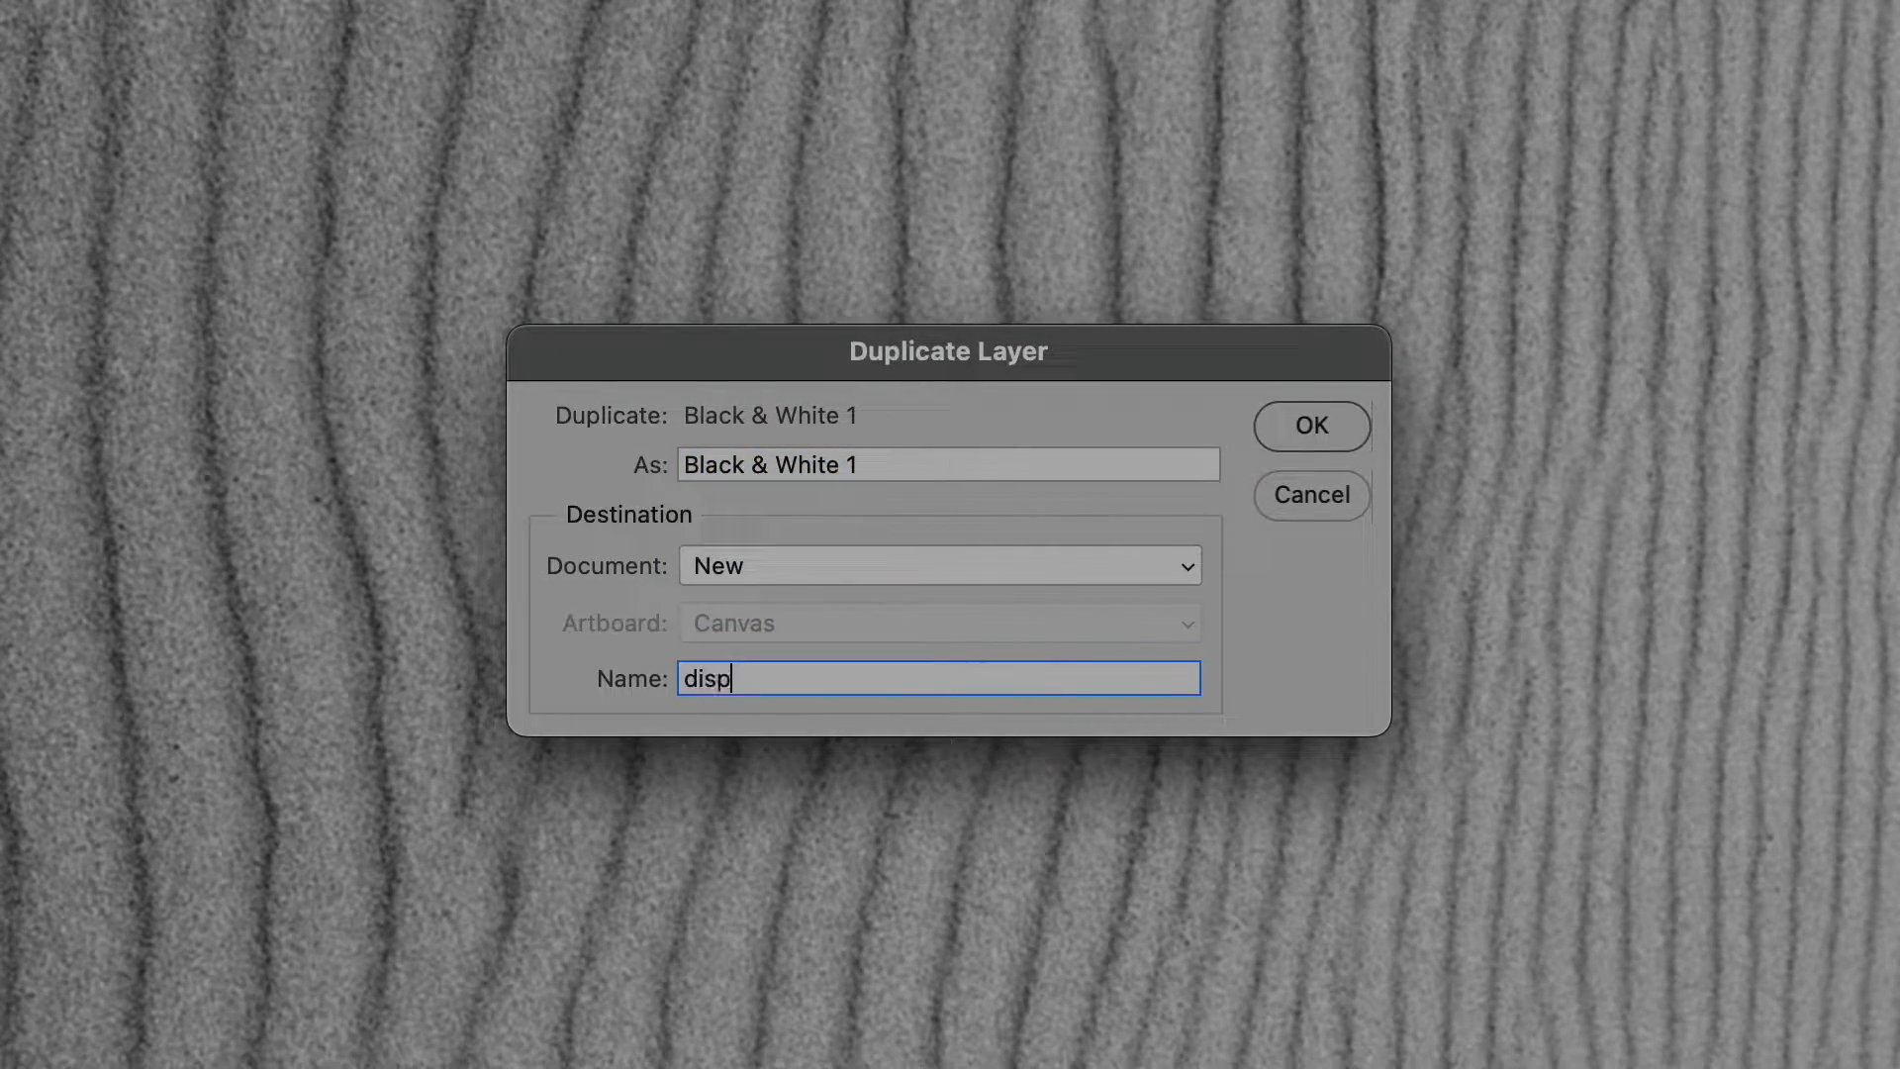
text(displacement map)
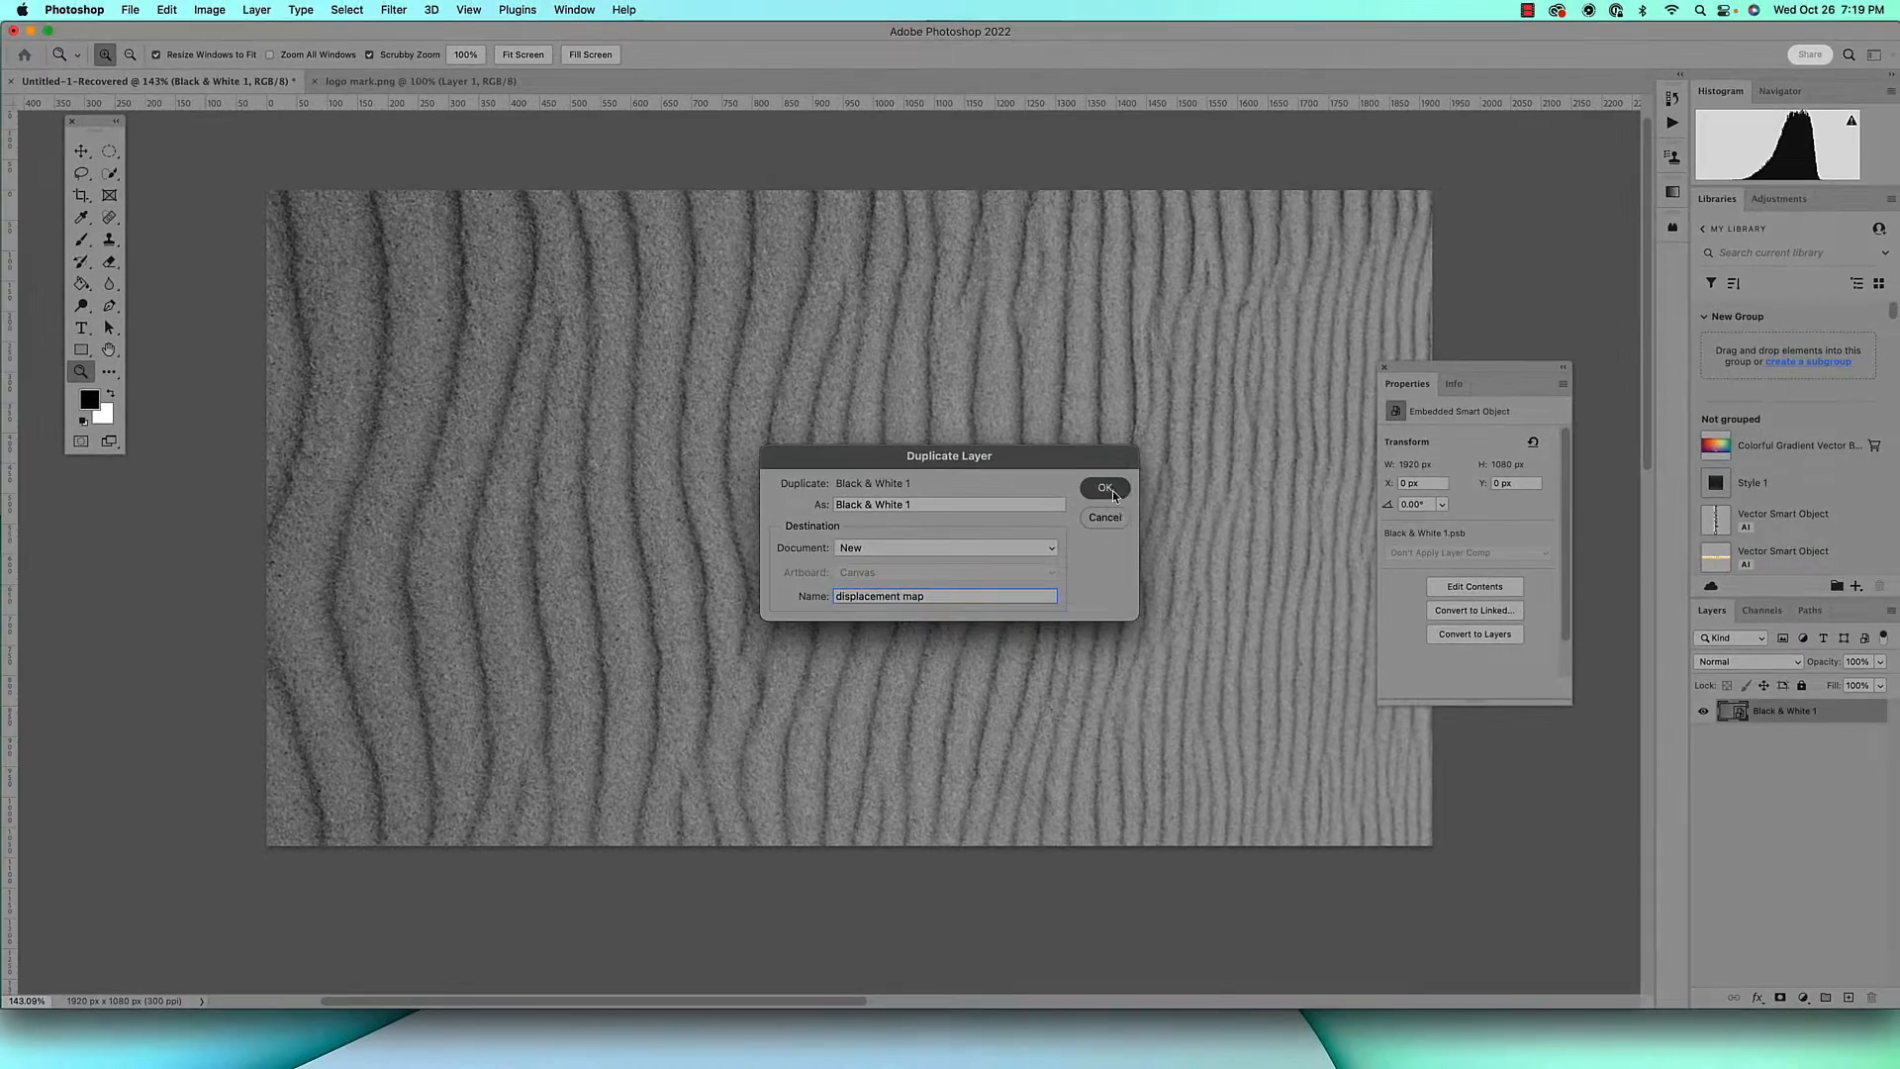
click(1106, 487)
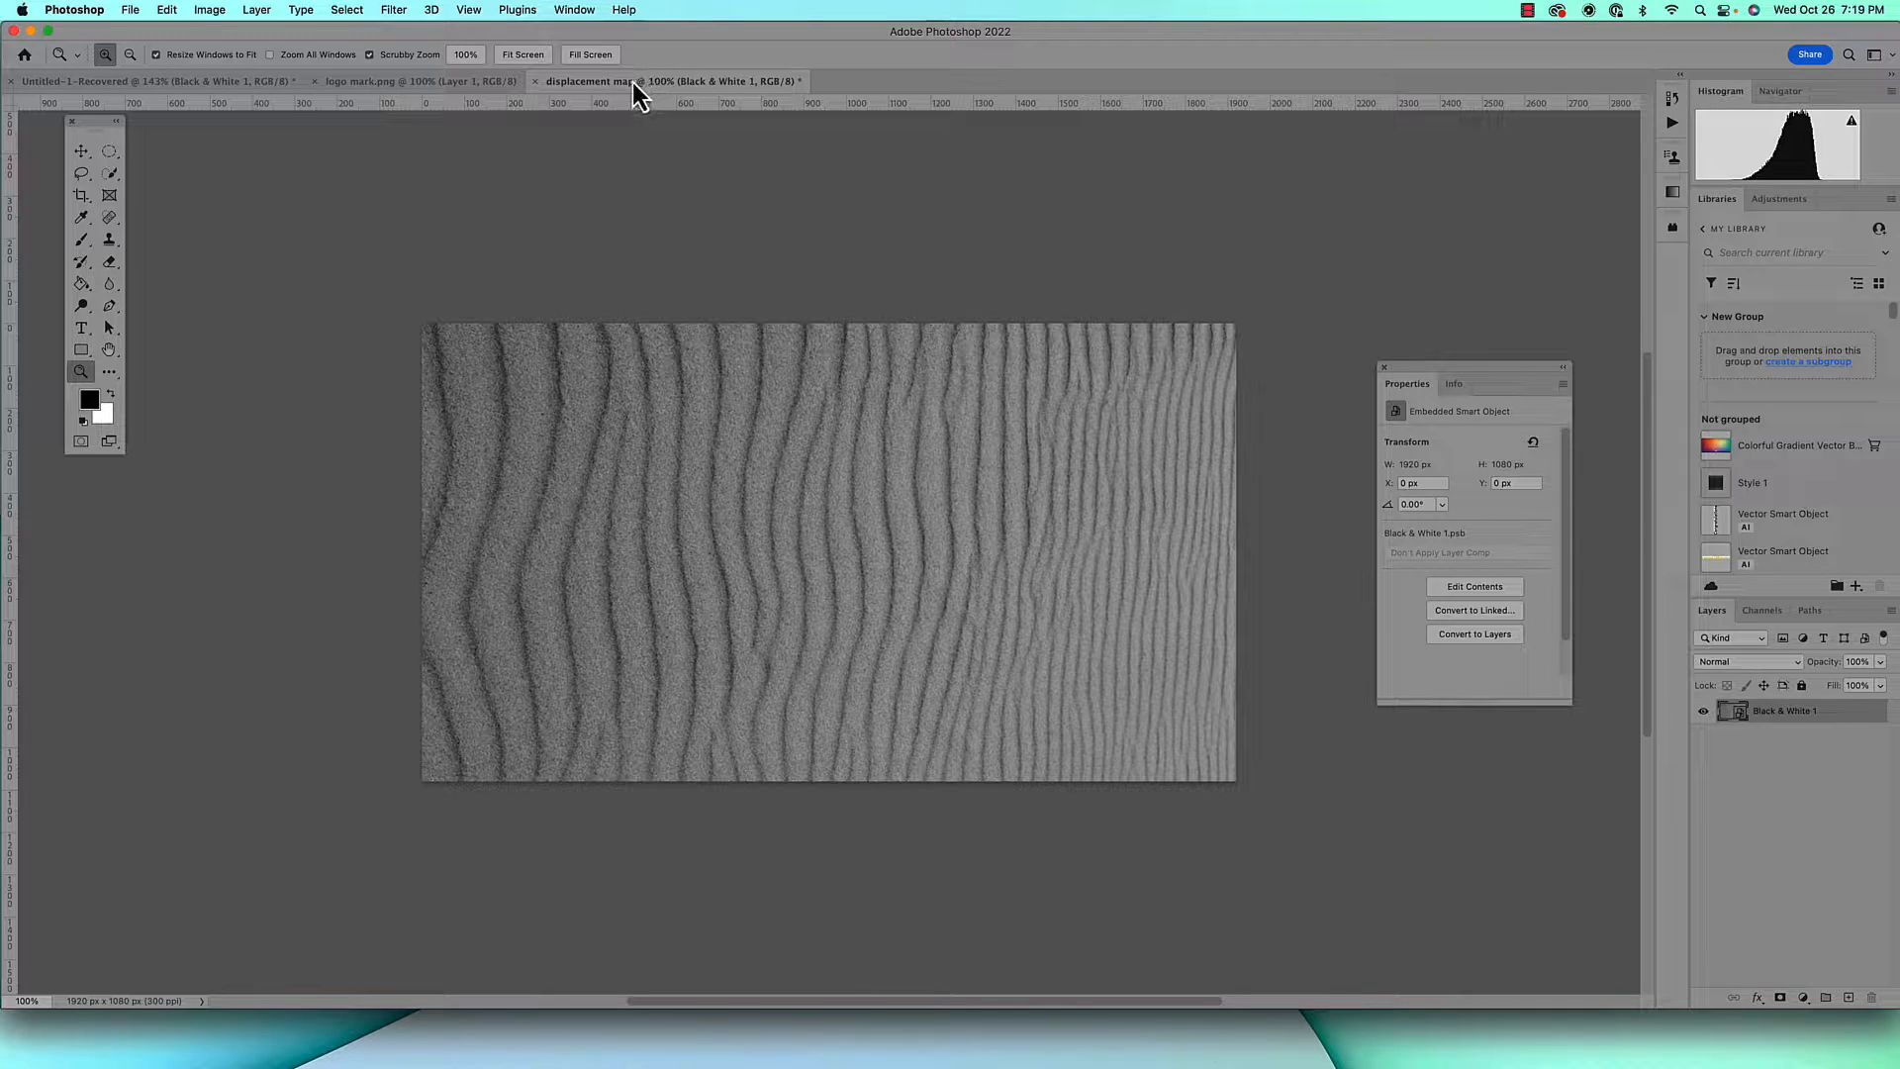
Save the new document in Photoshop format as displacement map2.psd in the images folder with maximum compatibility, and close it
key(super+s)
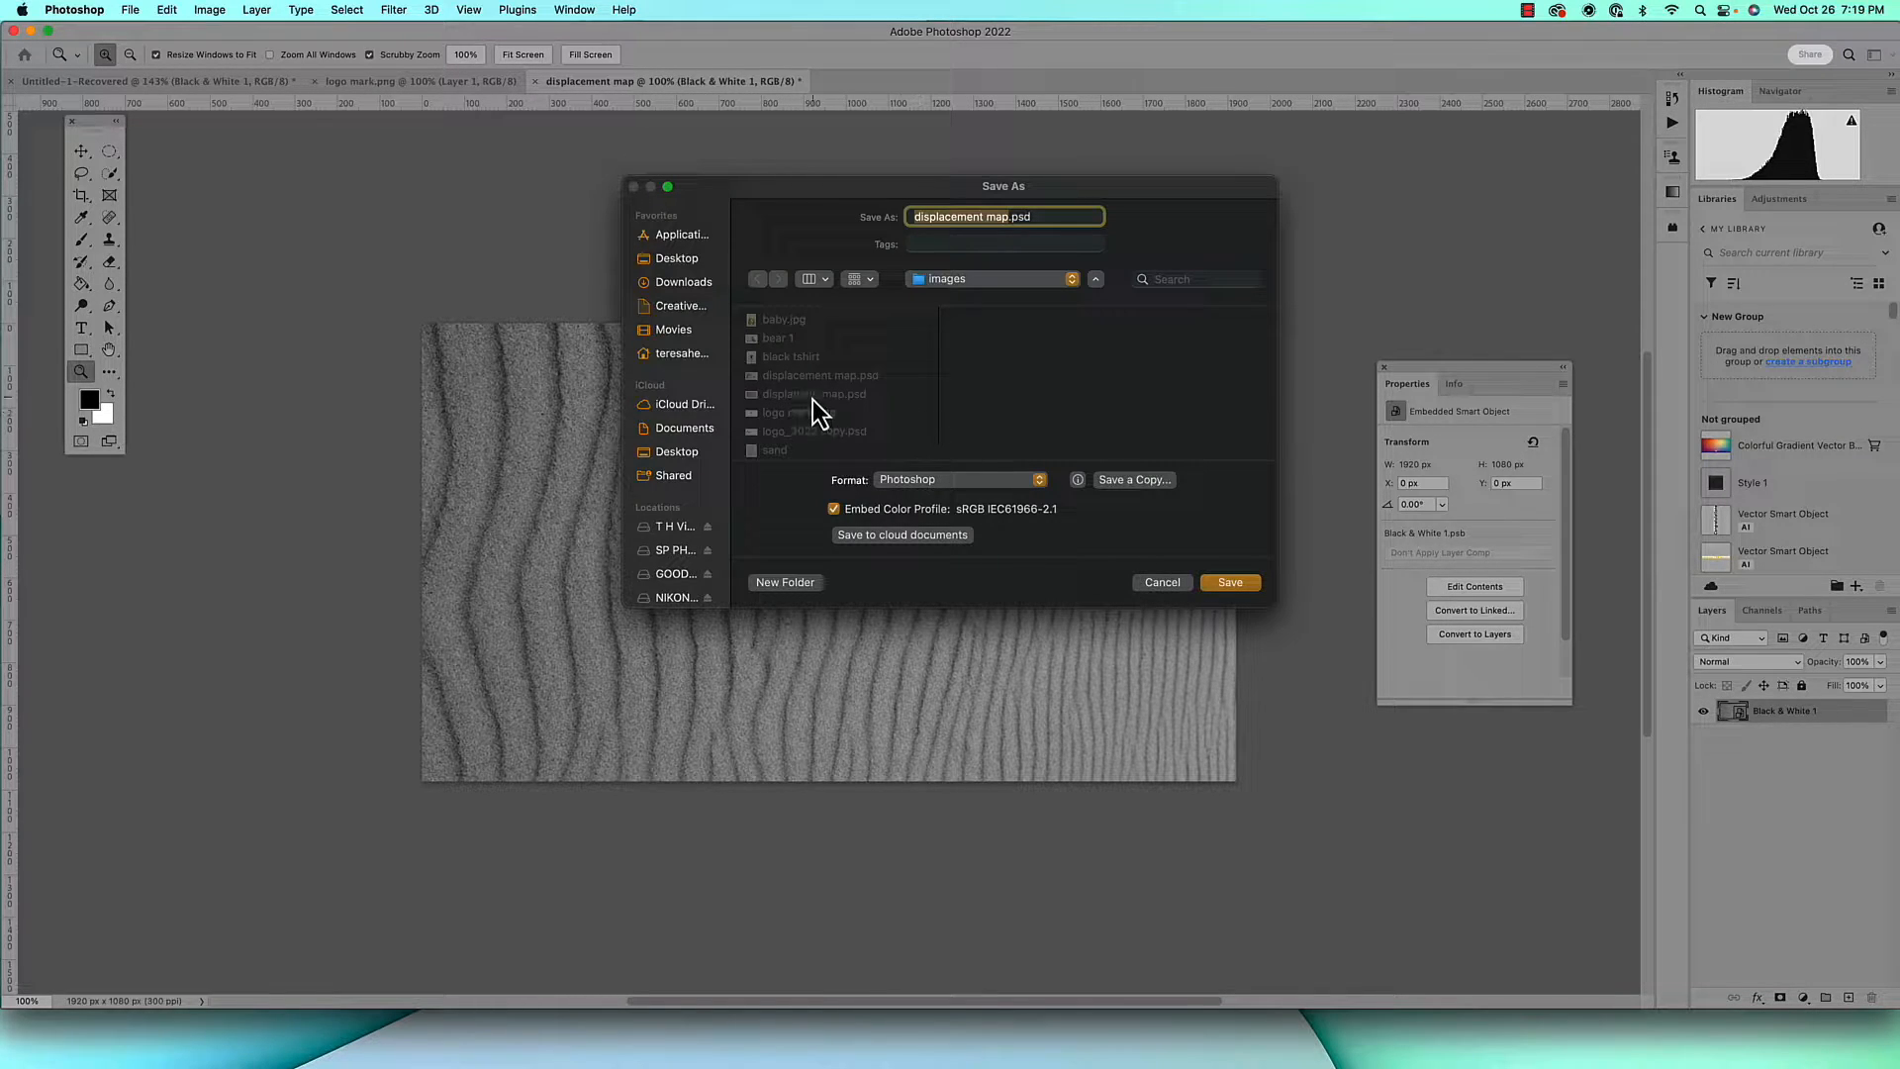
key(Return)
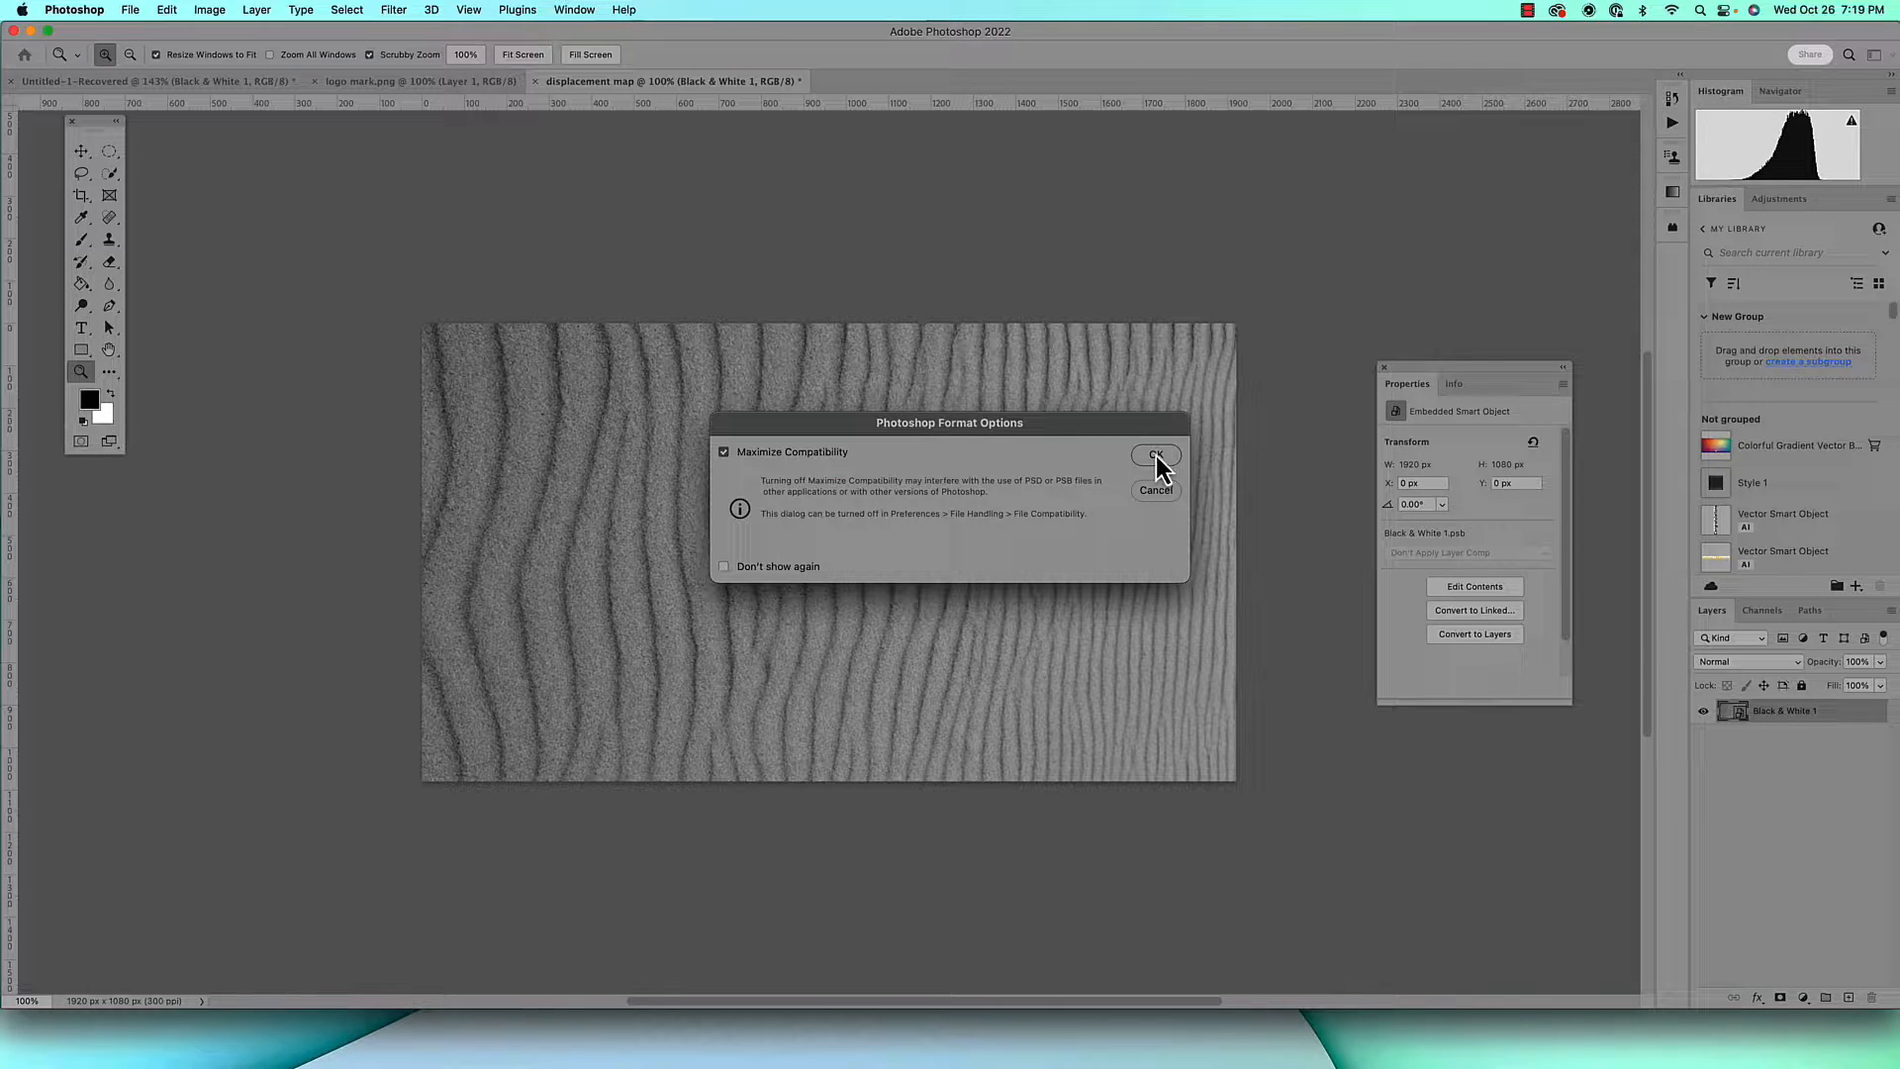
click(1155, 455)
click(537, 82)
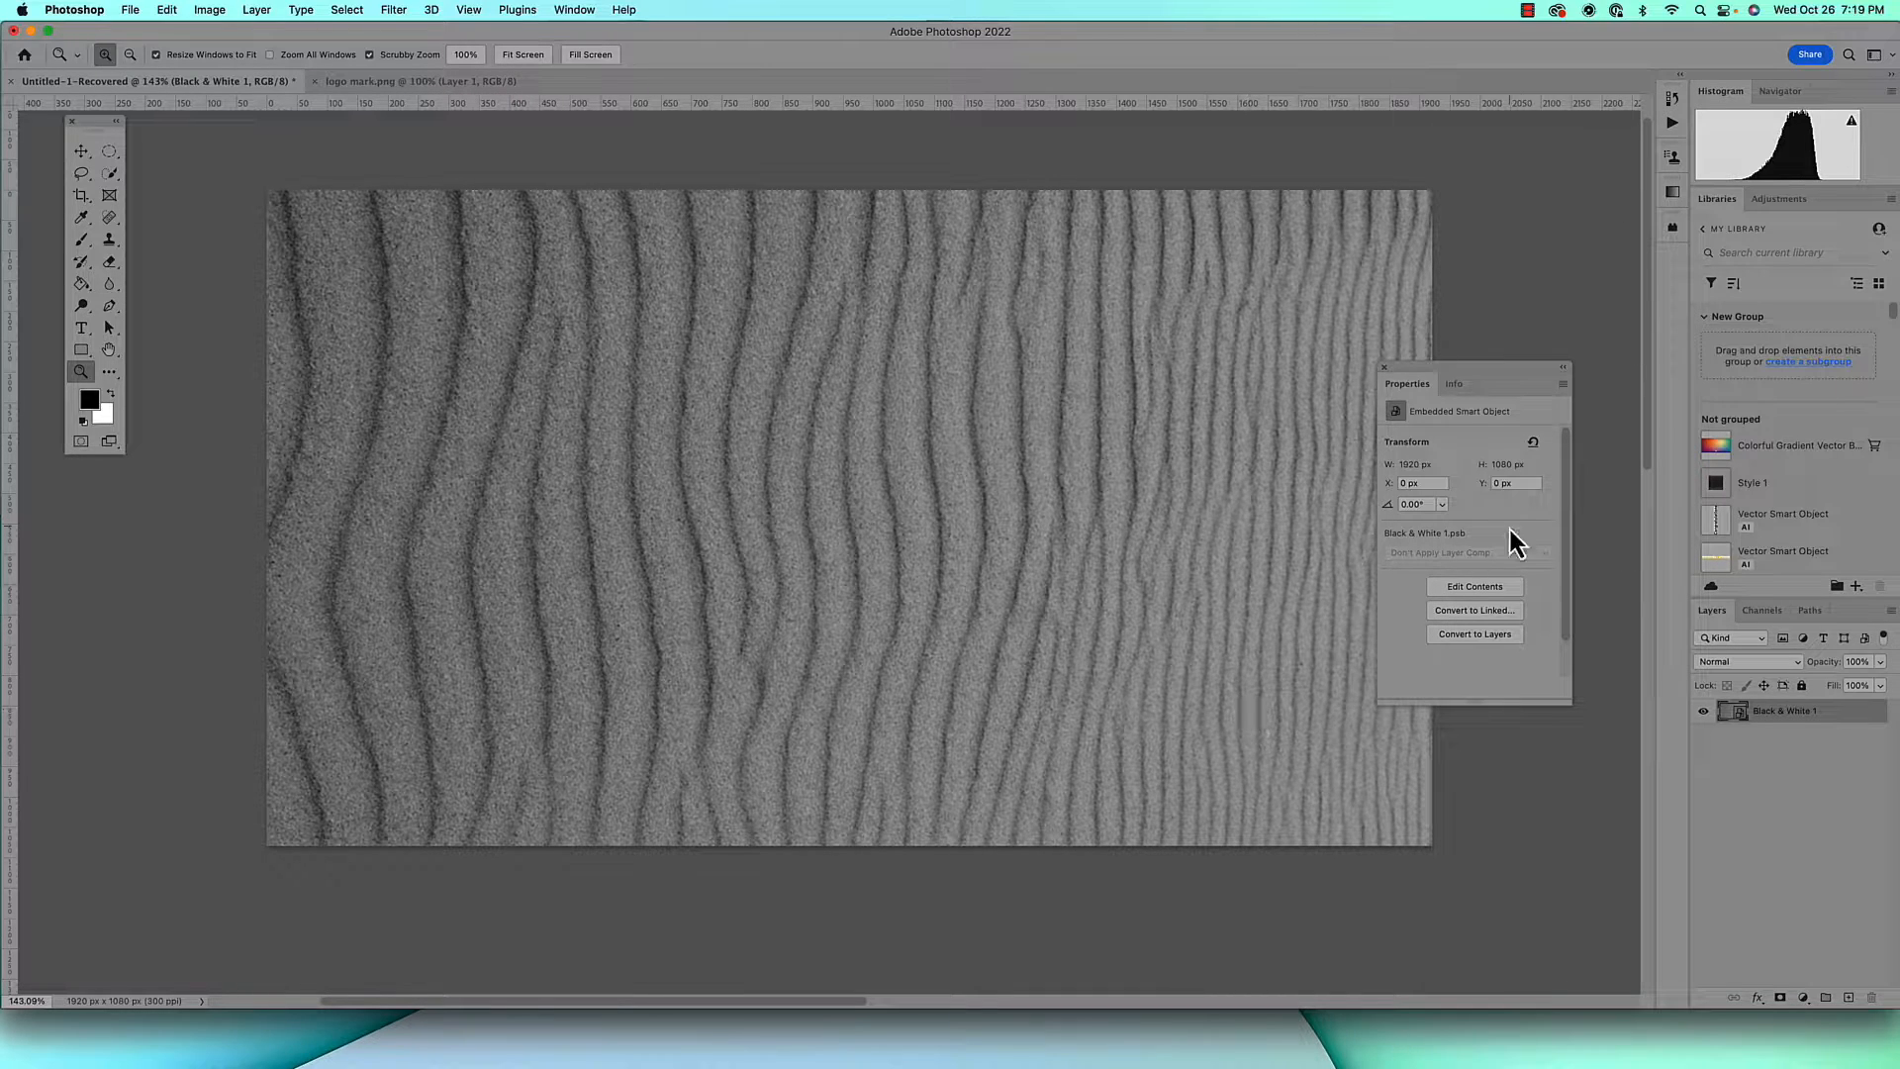
Close the Properties panel and undo the edits to the sand image back to its original full-colour Background layer
click(1385, 368)
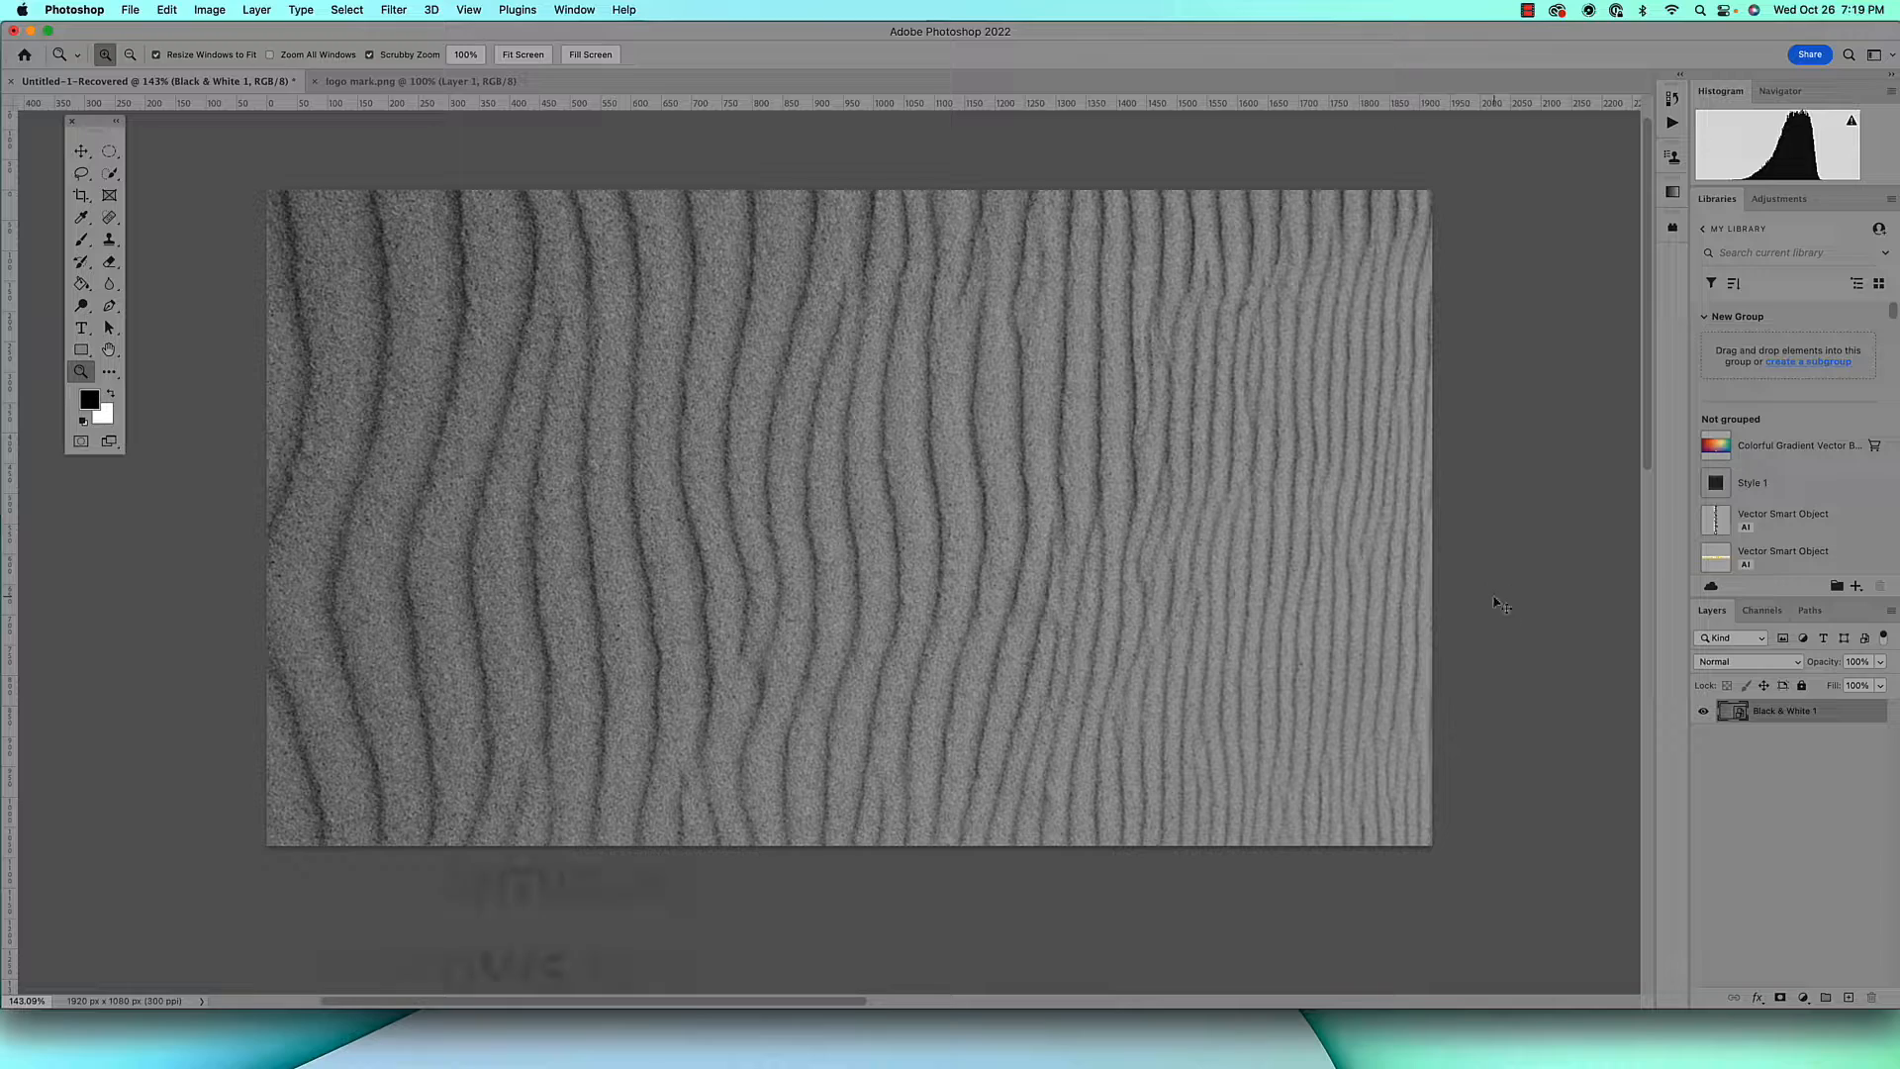
key(super+z)
key(super+z)
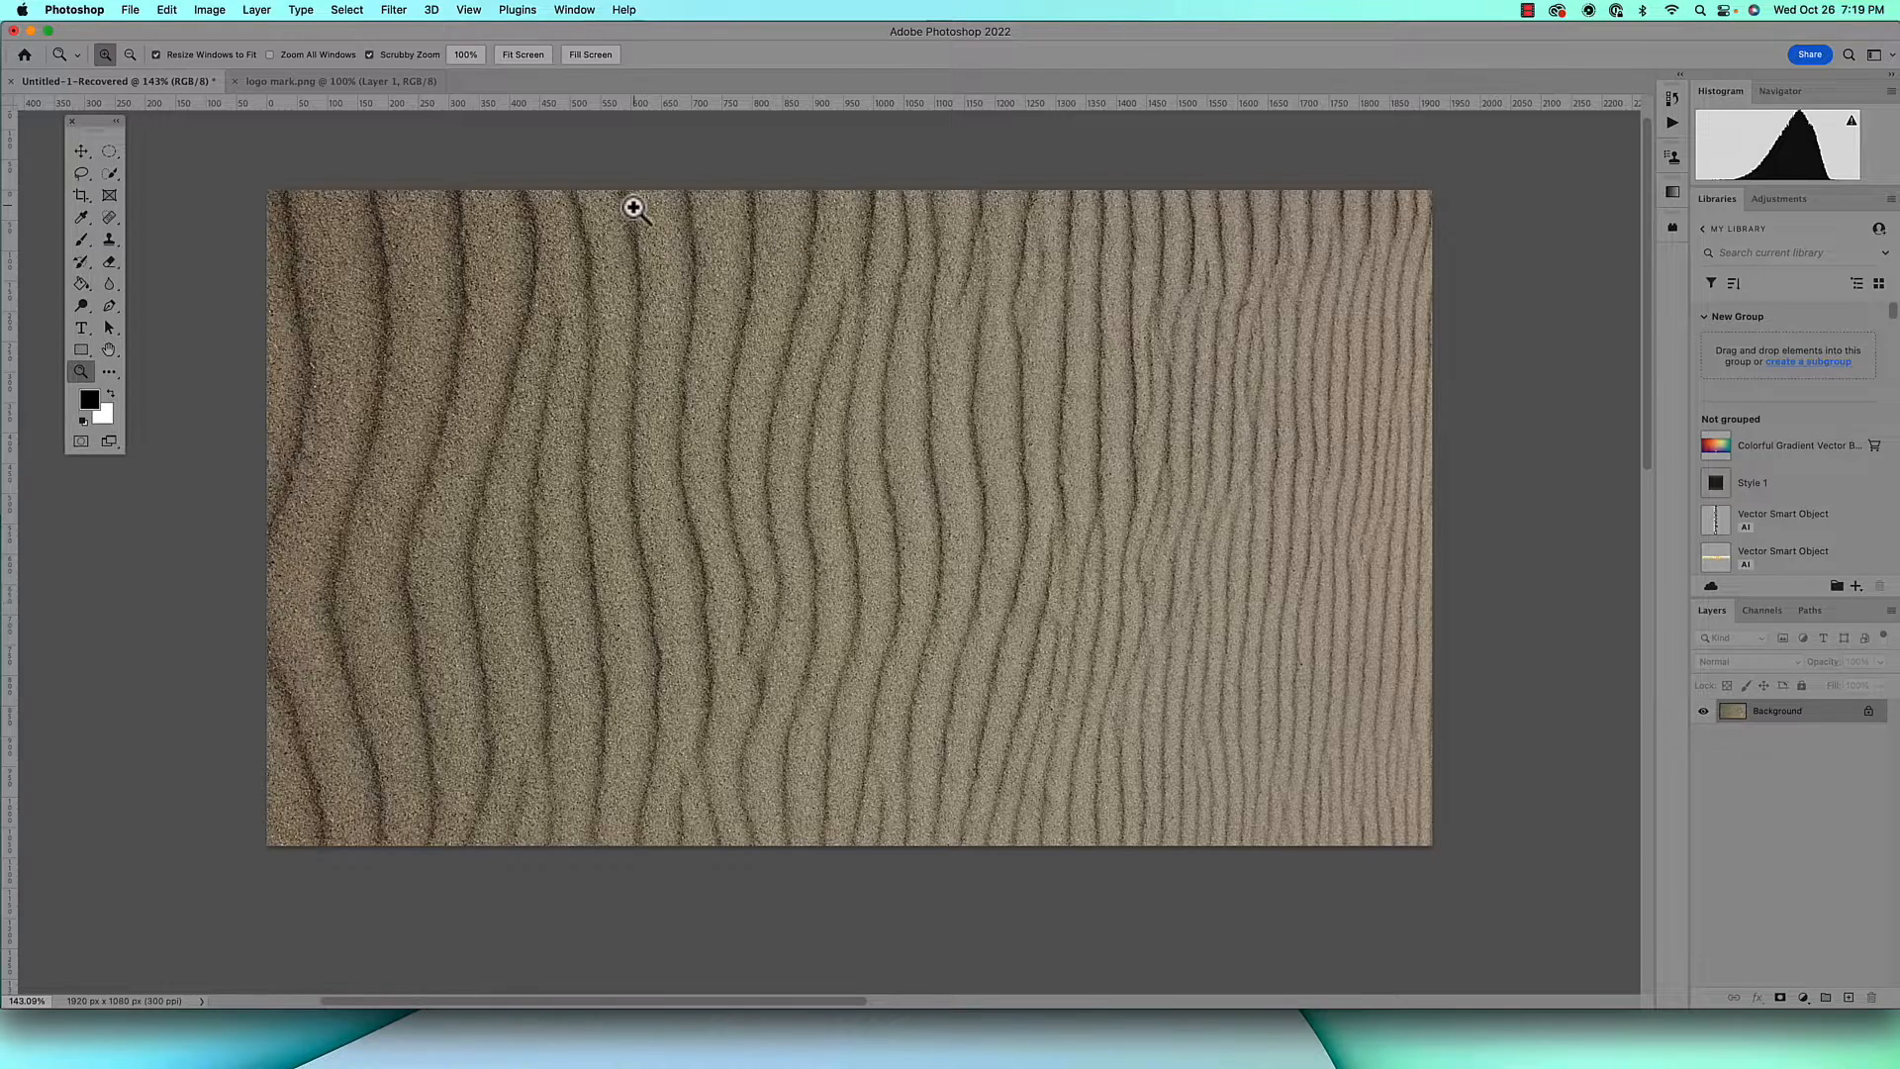
Bring the circle logo from logo mark.png into the sand document as a layer over the left half of the image
click(325, 78)
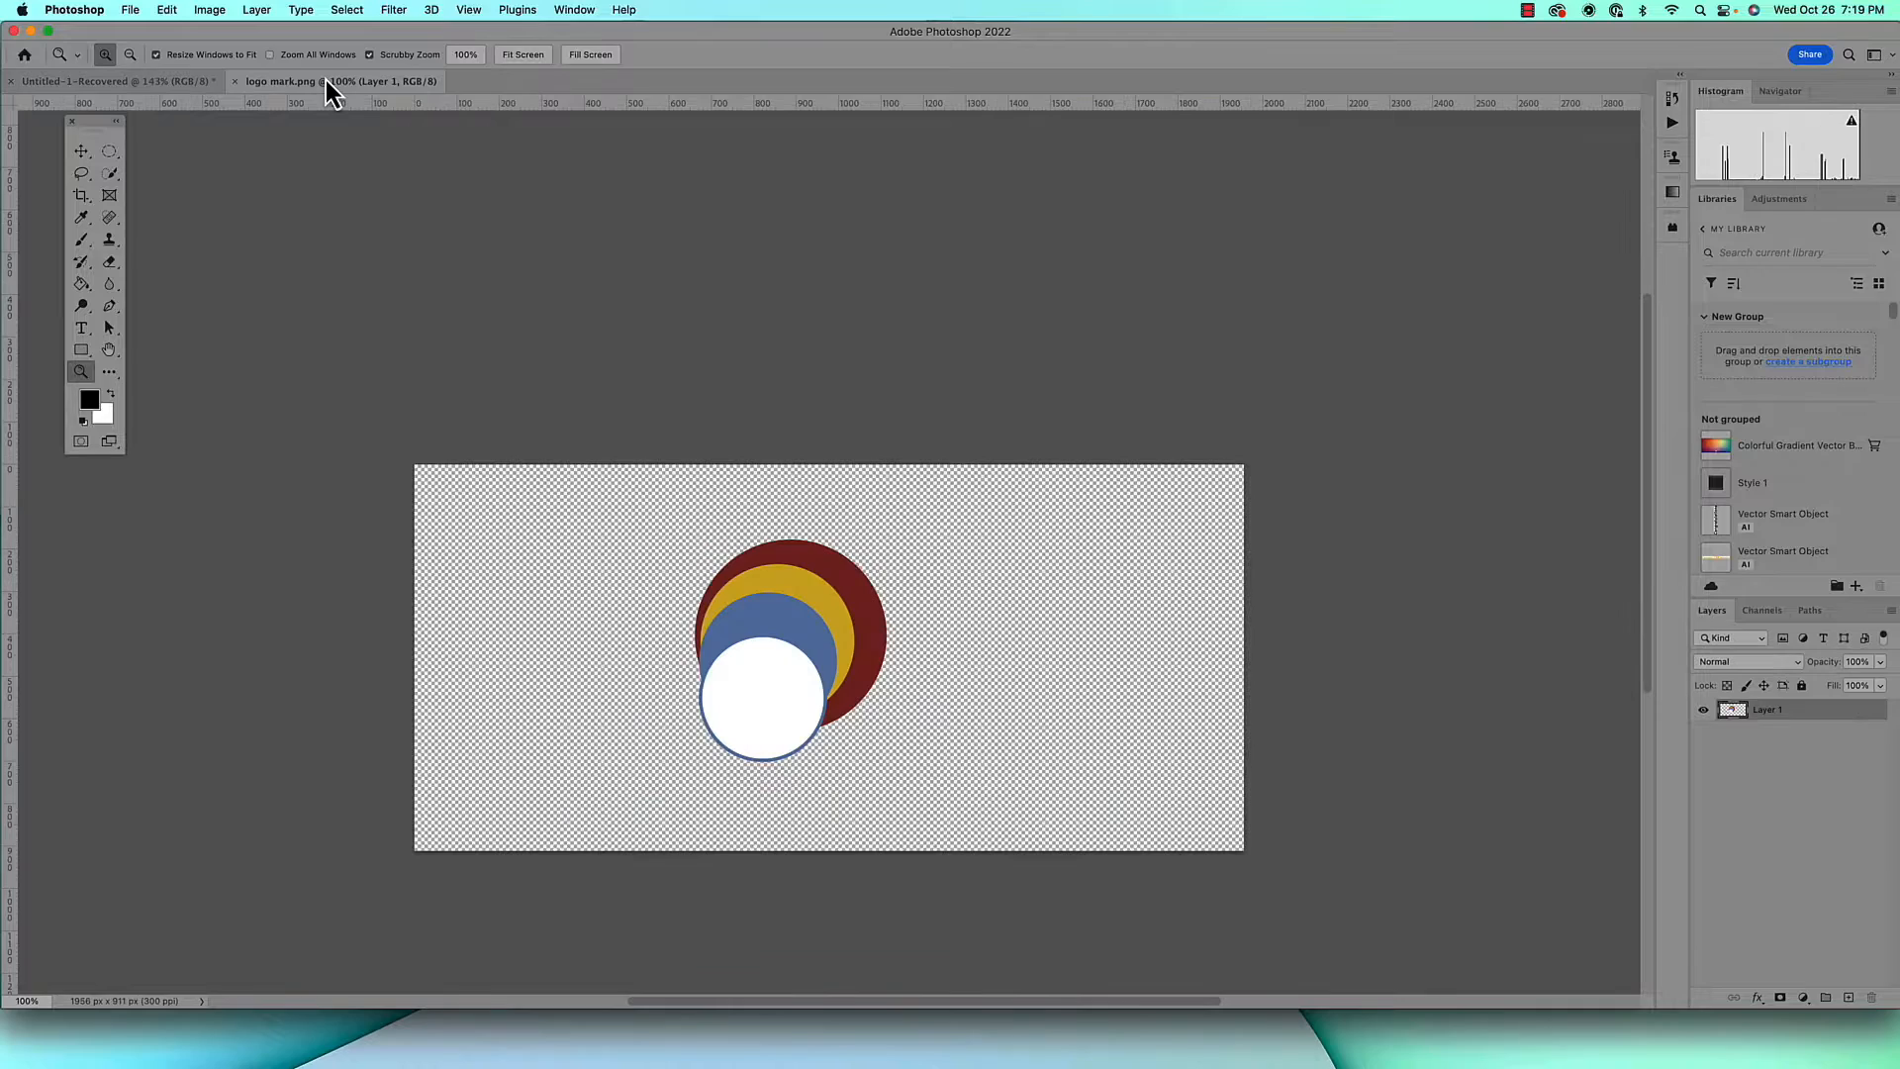
key(v)
drag(826, 619, 746, 488)
Apply the Displace filter to the logo at scale 3, using Stretch To Fit, Repeat Edge Pixels and displacement map2.psd
click(396, 12)
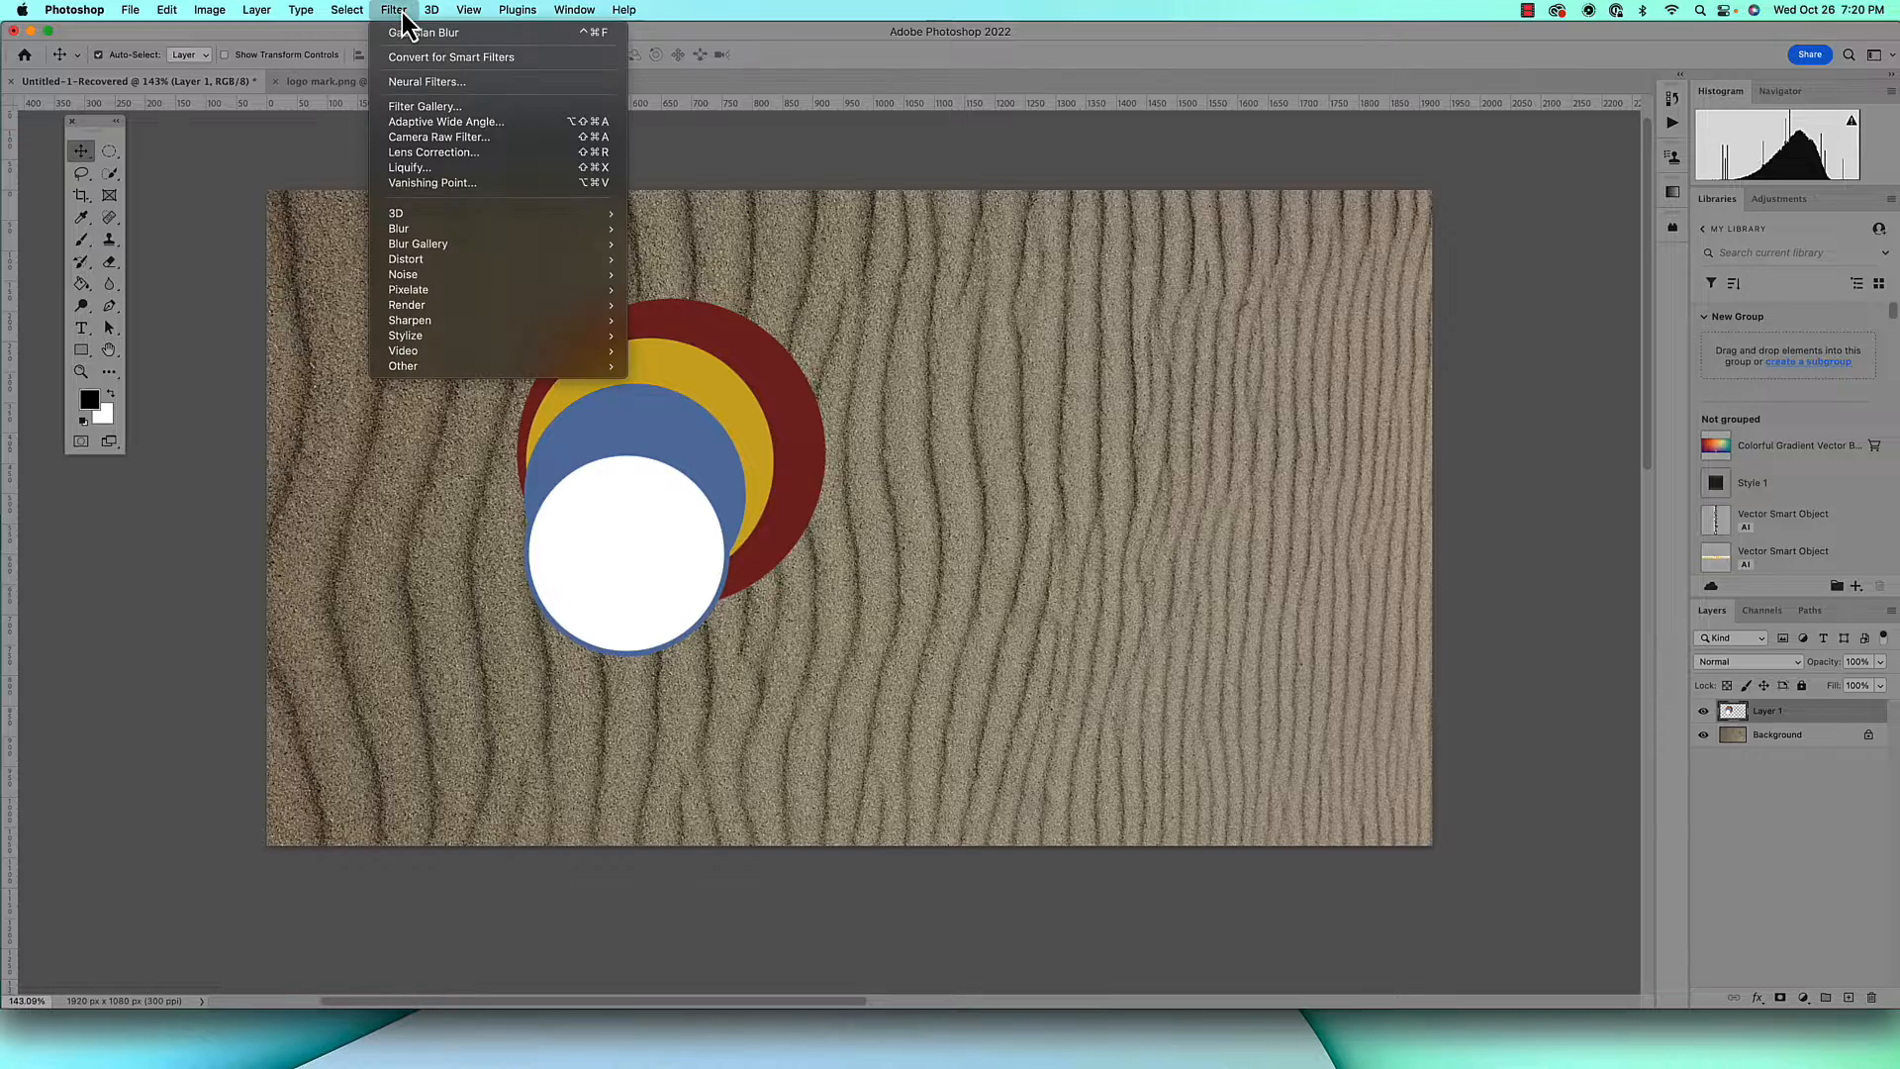
mouse_move(454, 258)
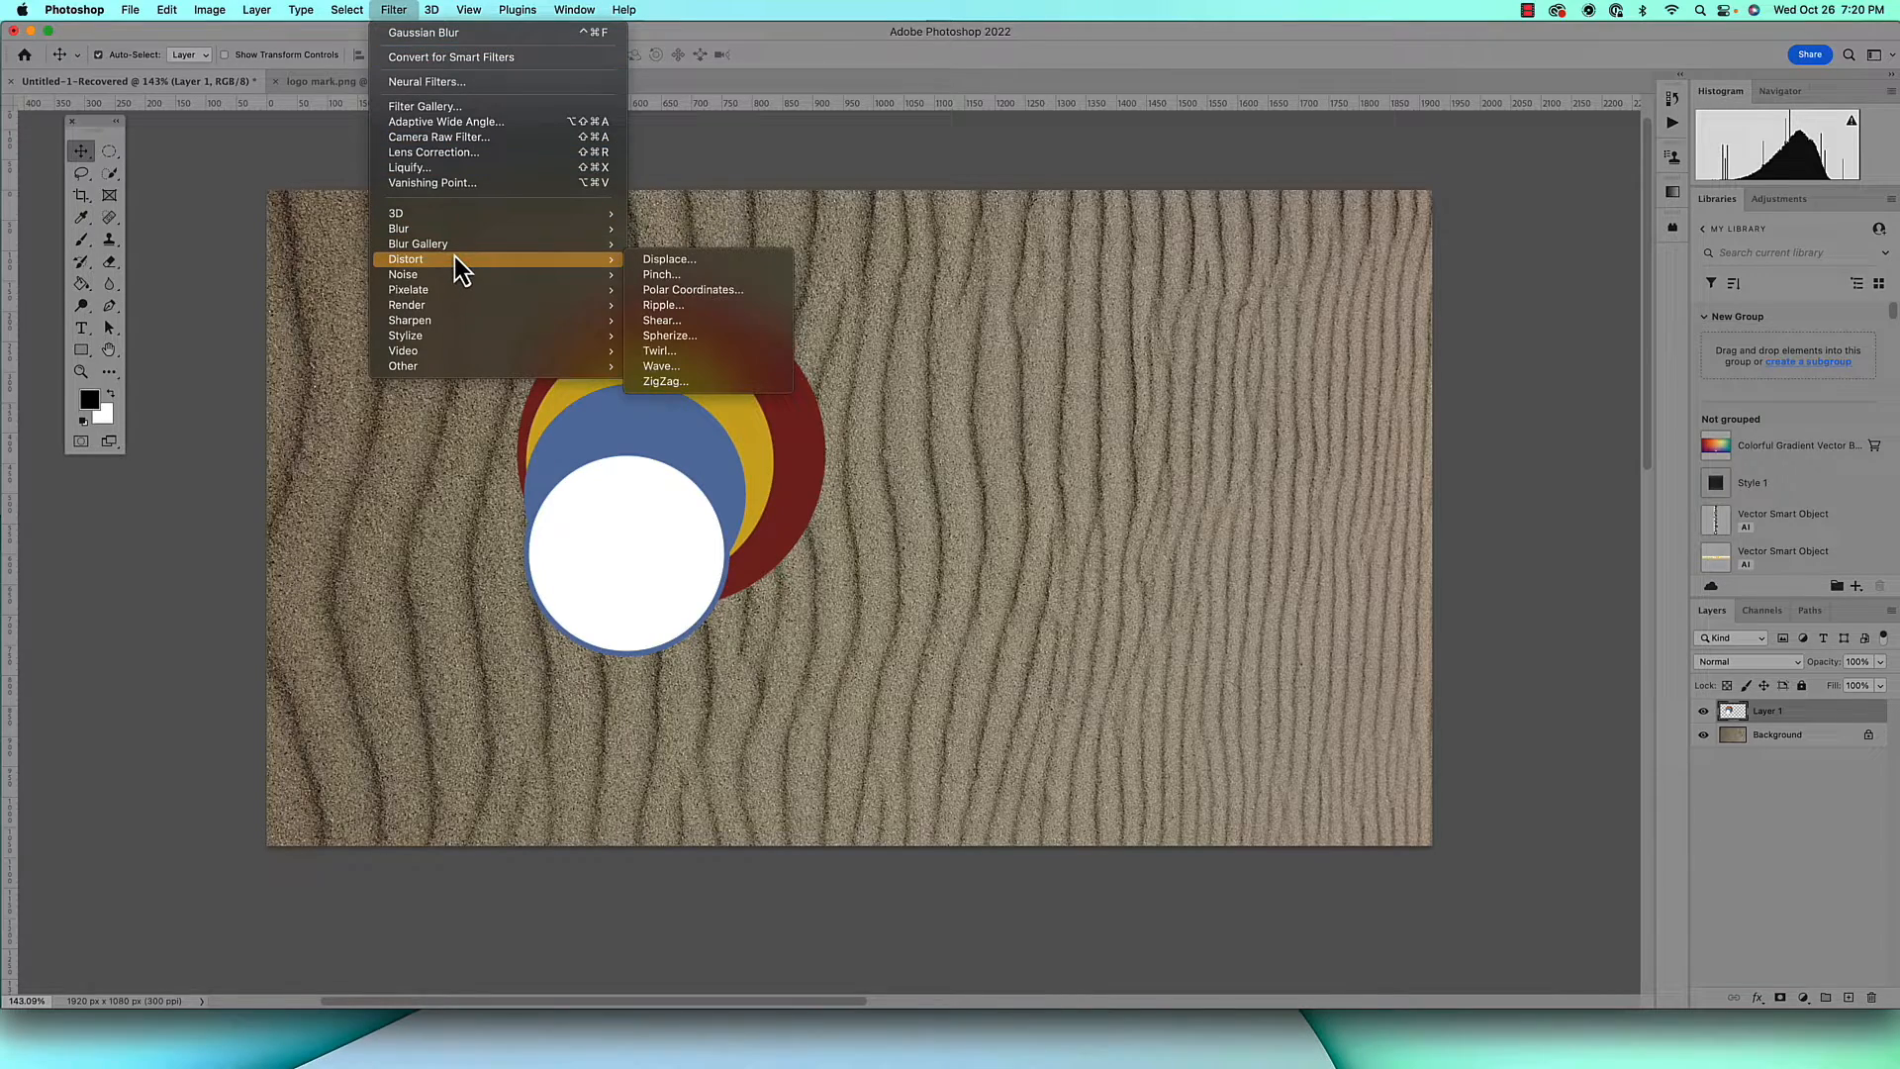
click(686, 260)
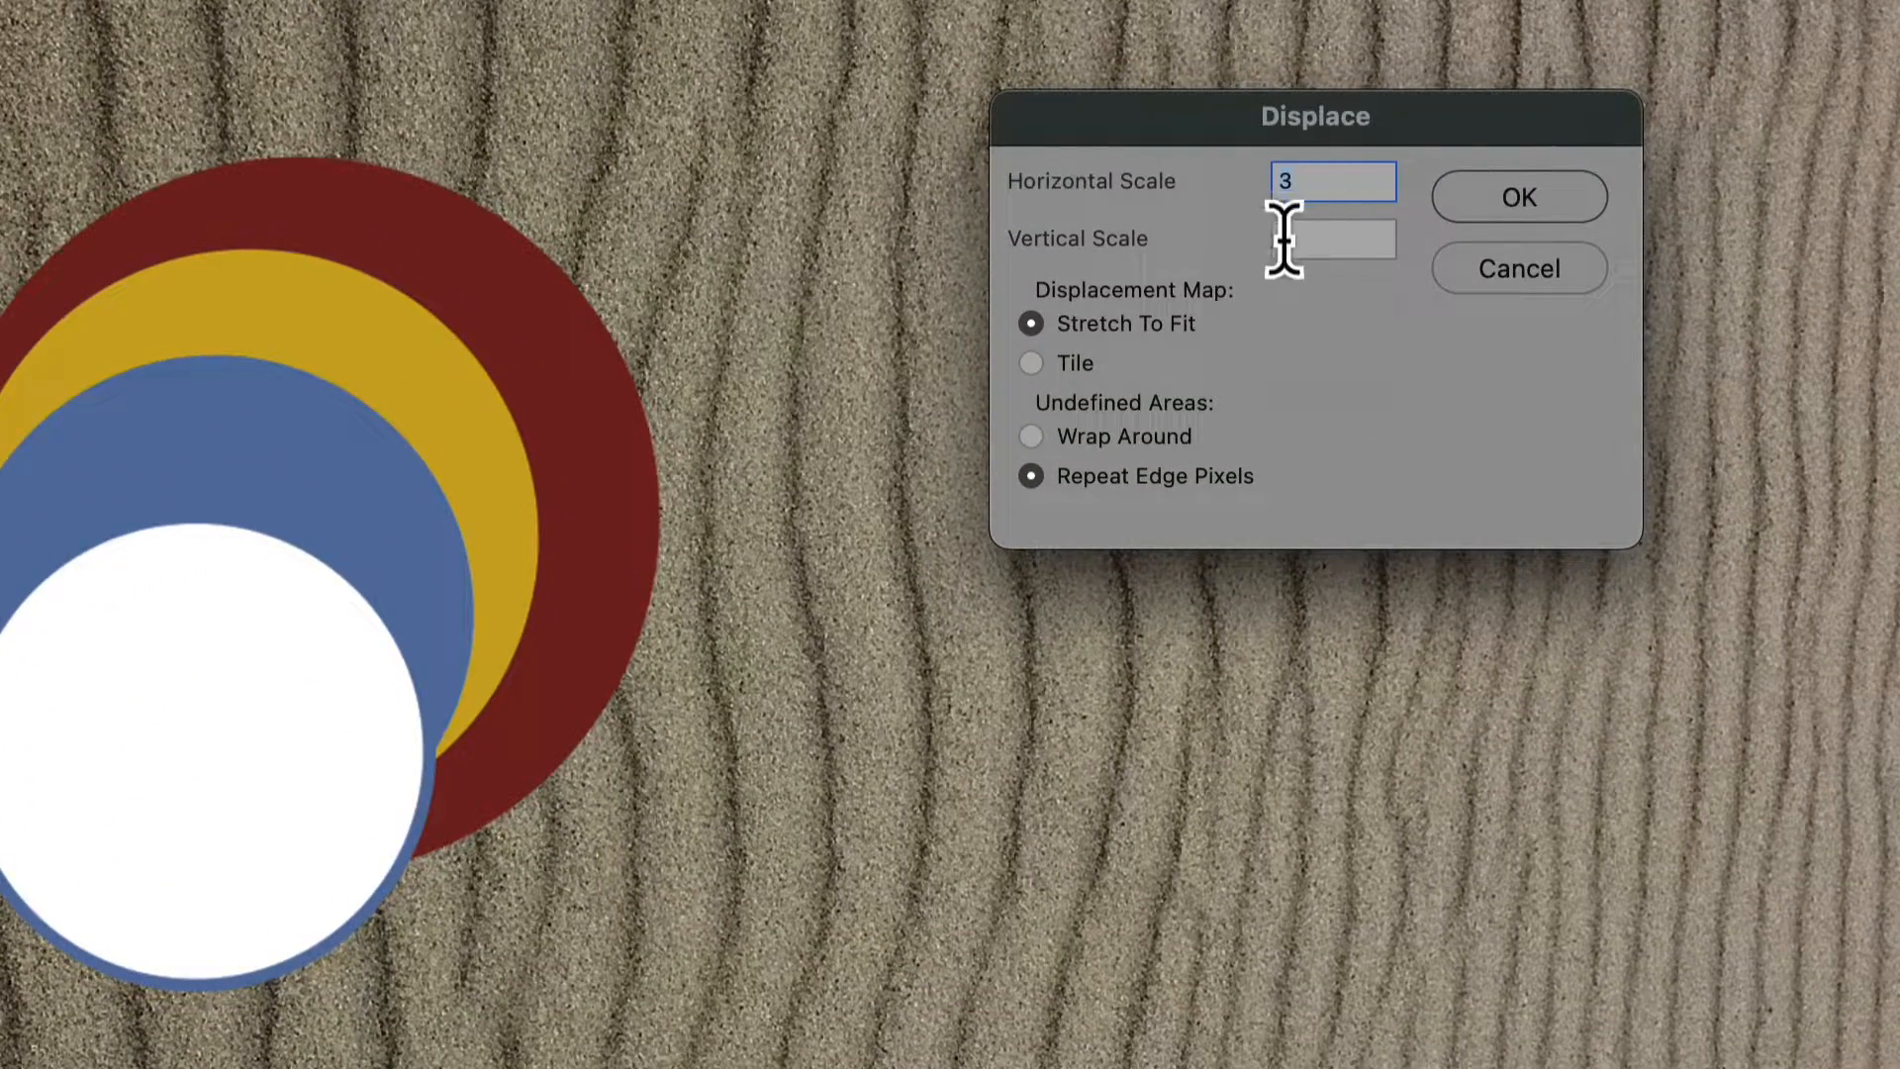
text(3)
click(1540, 202)
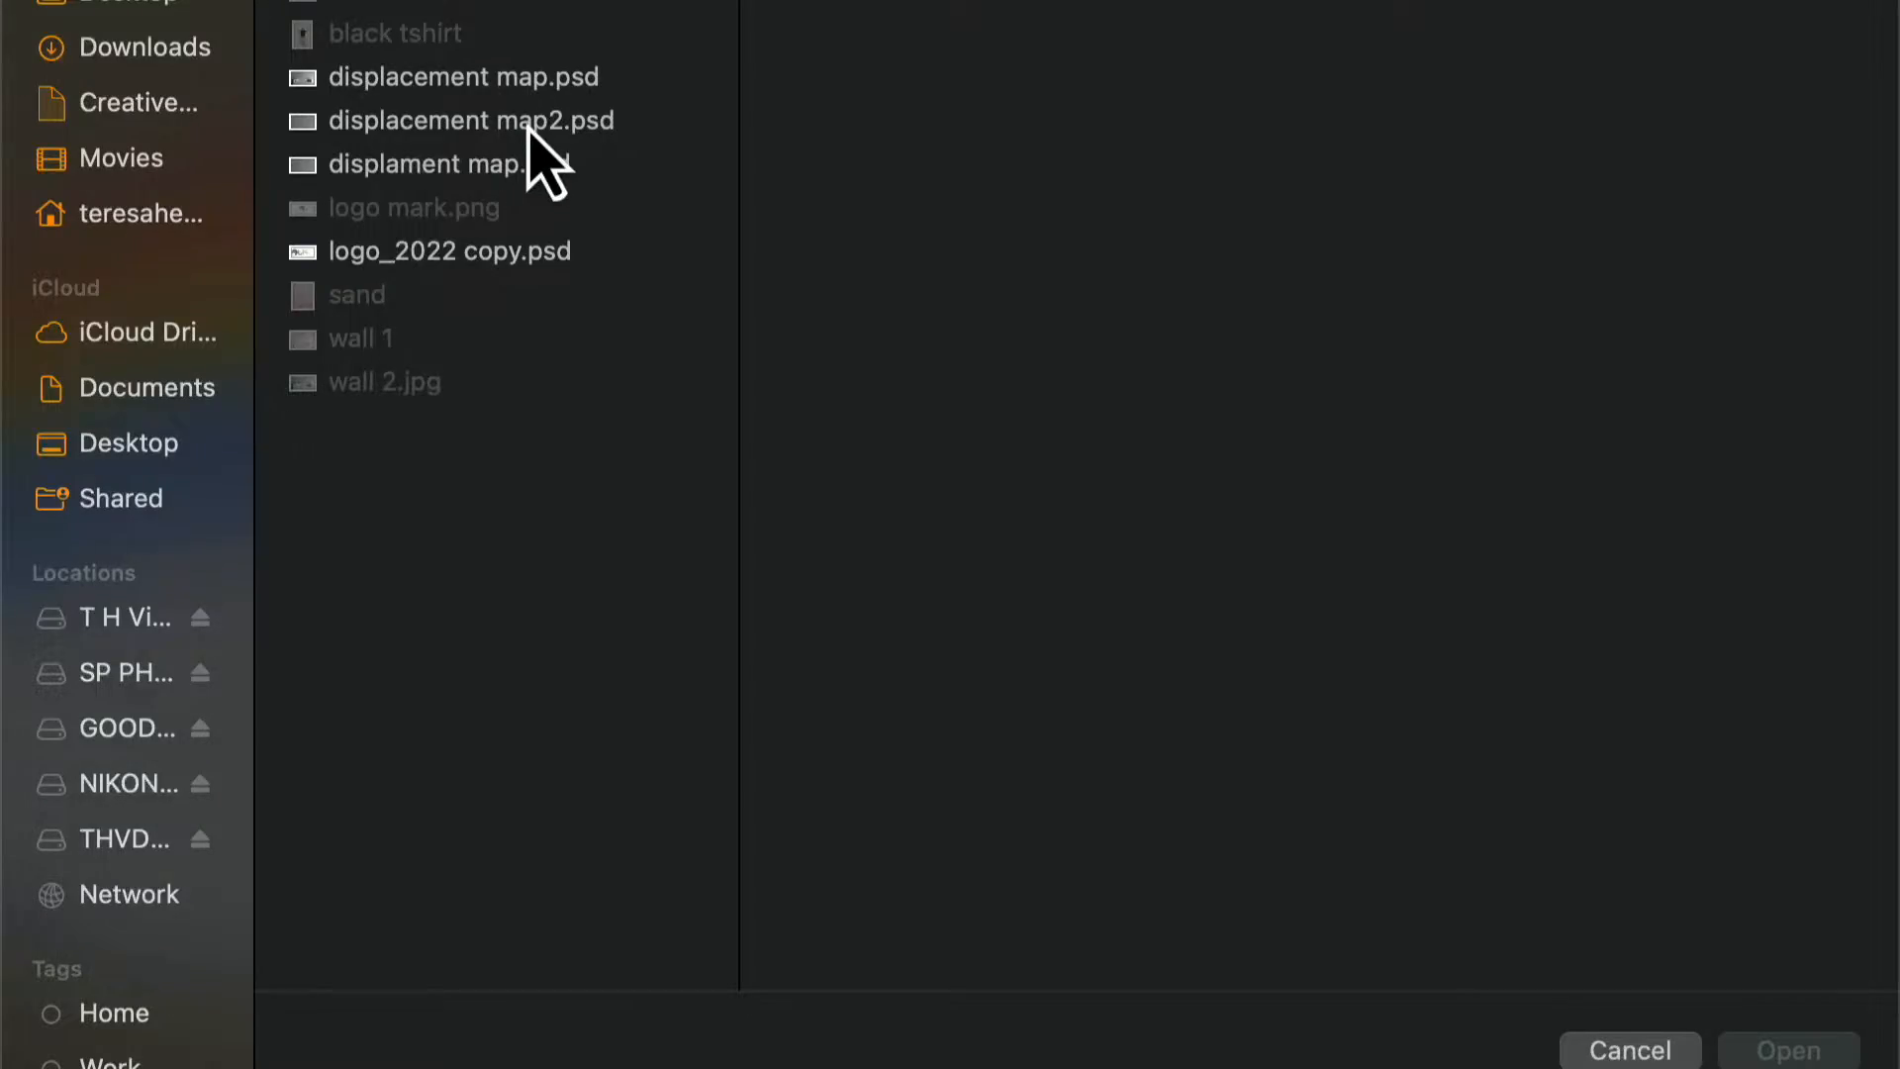
click(535, 127)
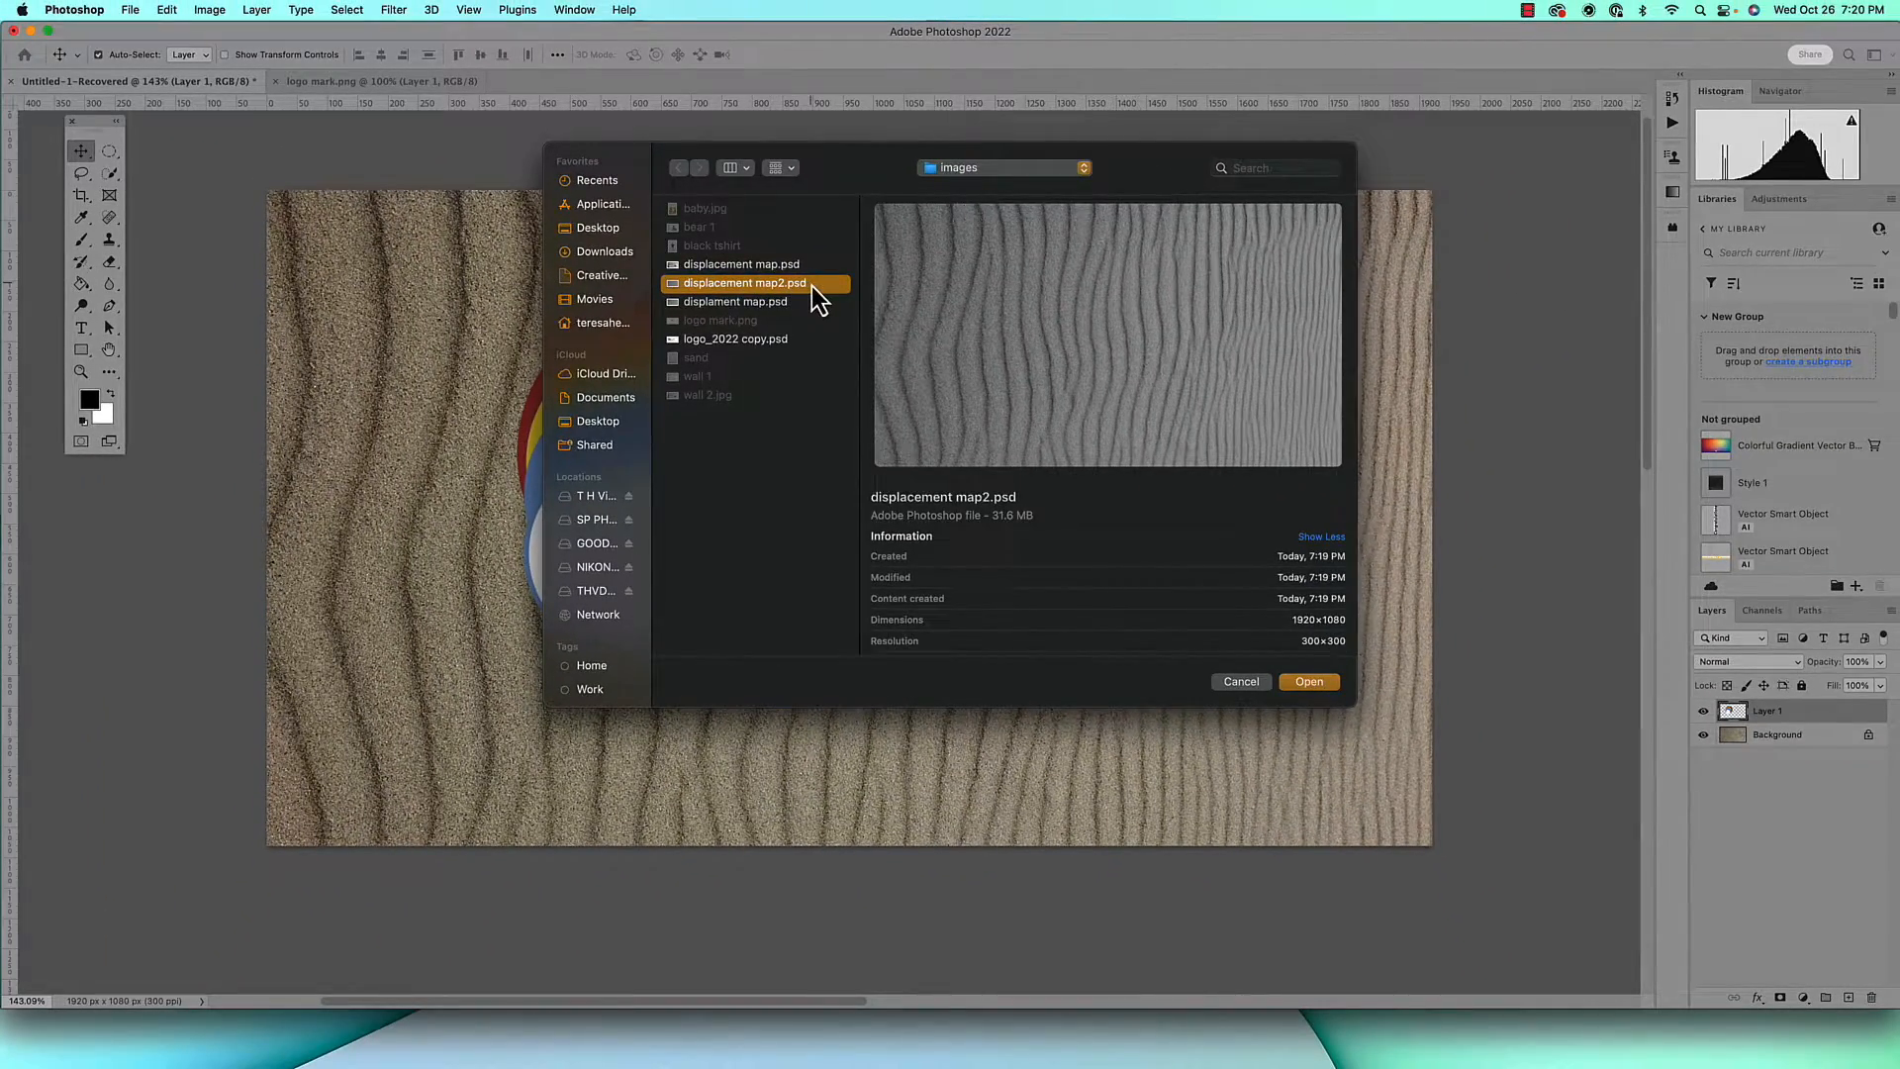
double_click(810, 284)
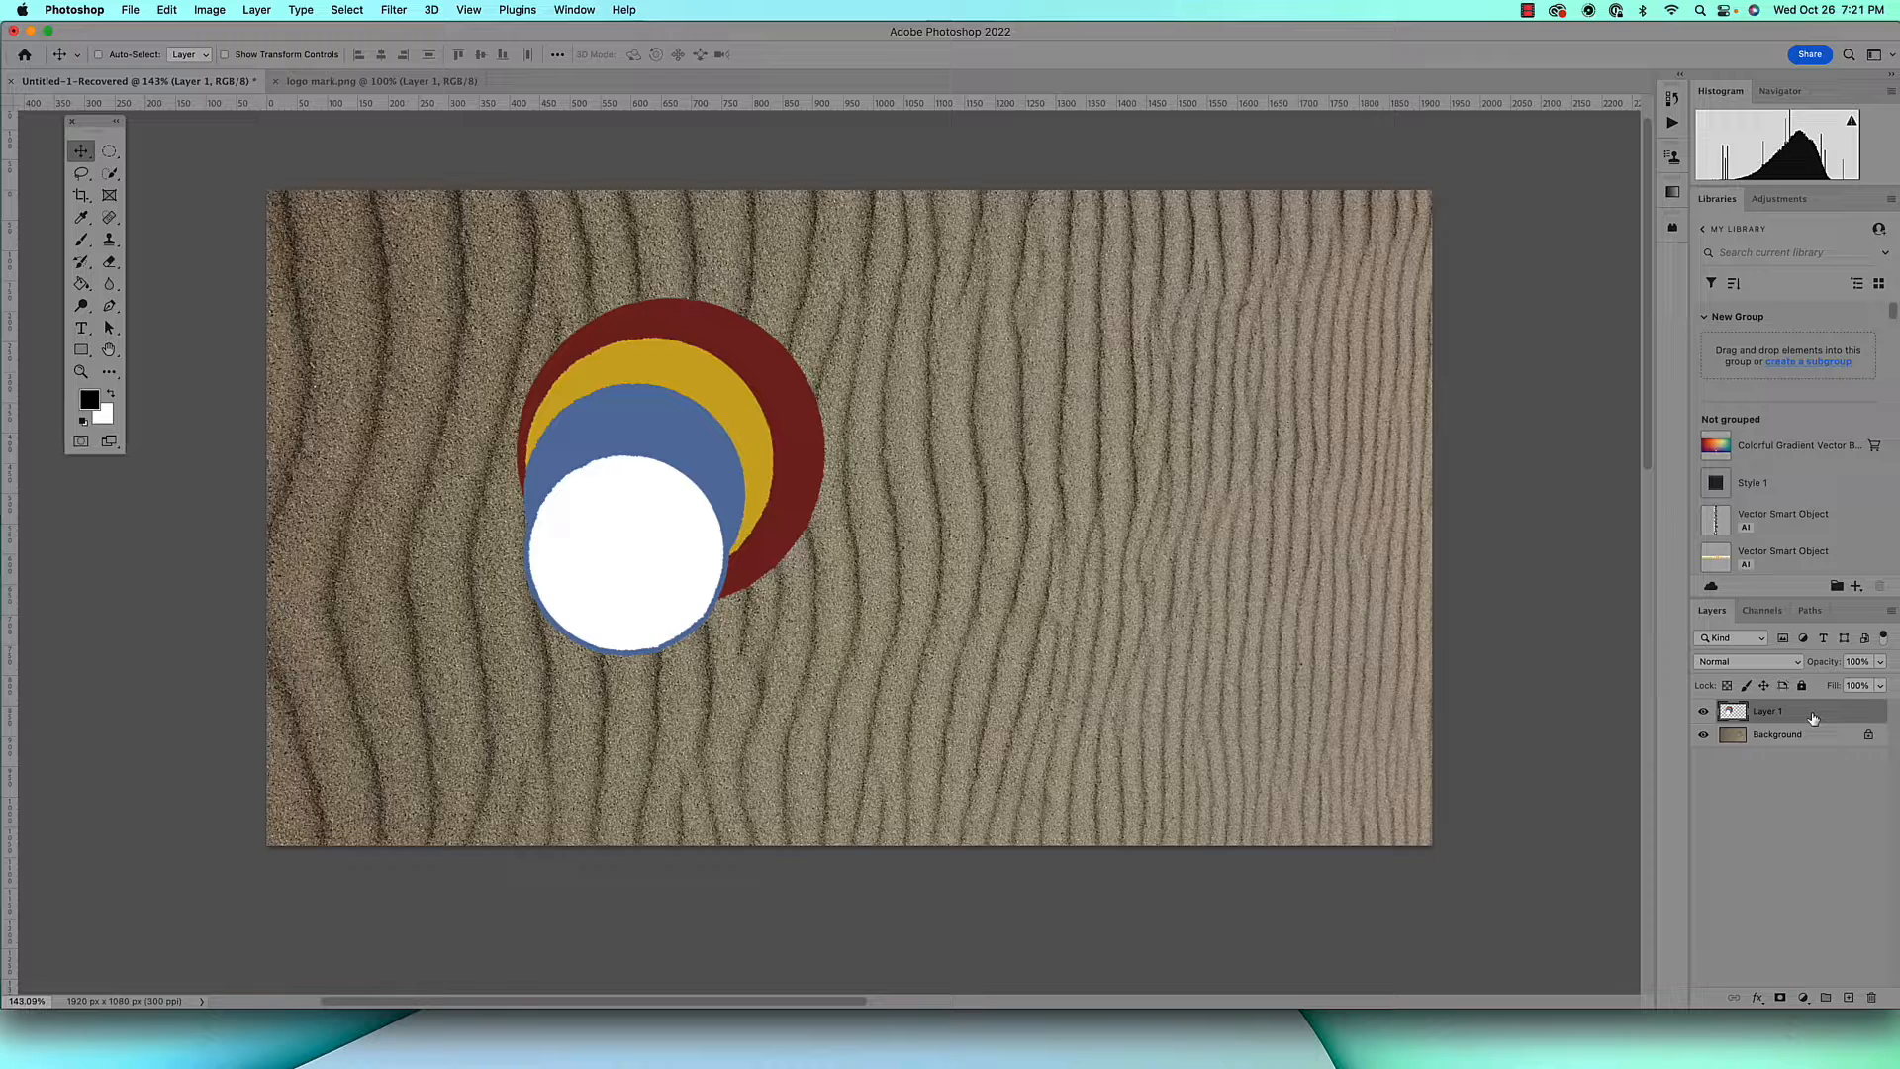
Duplicate the displaced logo layer twice and hide both copies
key(super+j)
key(super+j)
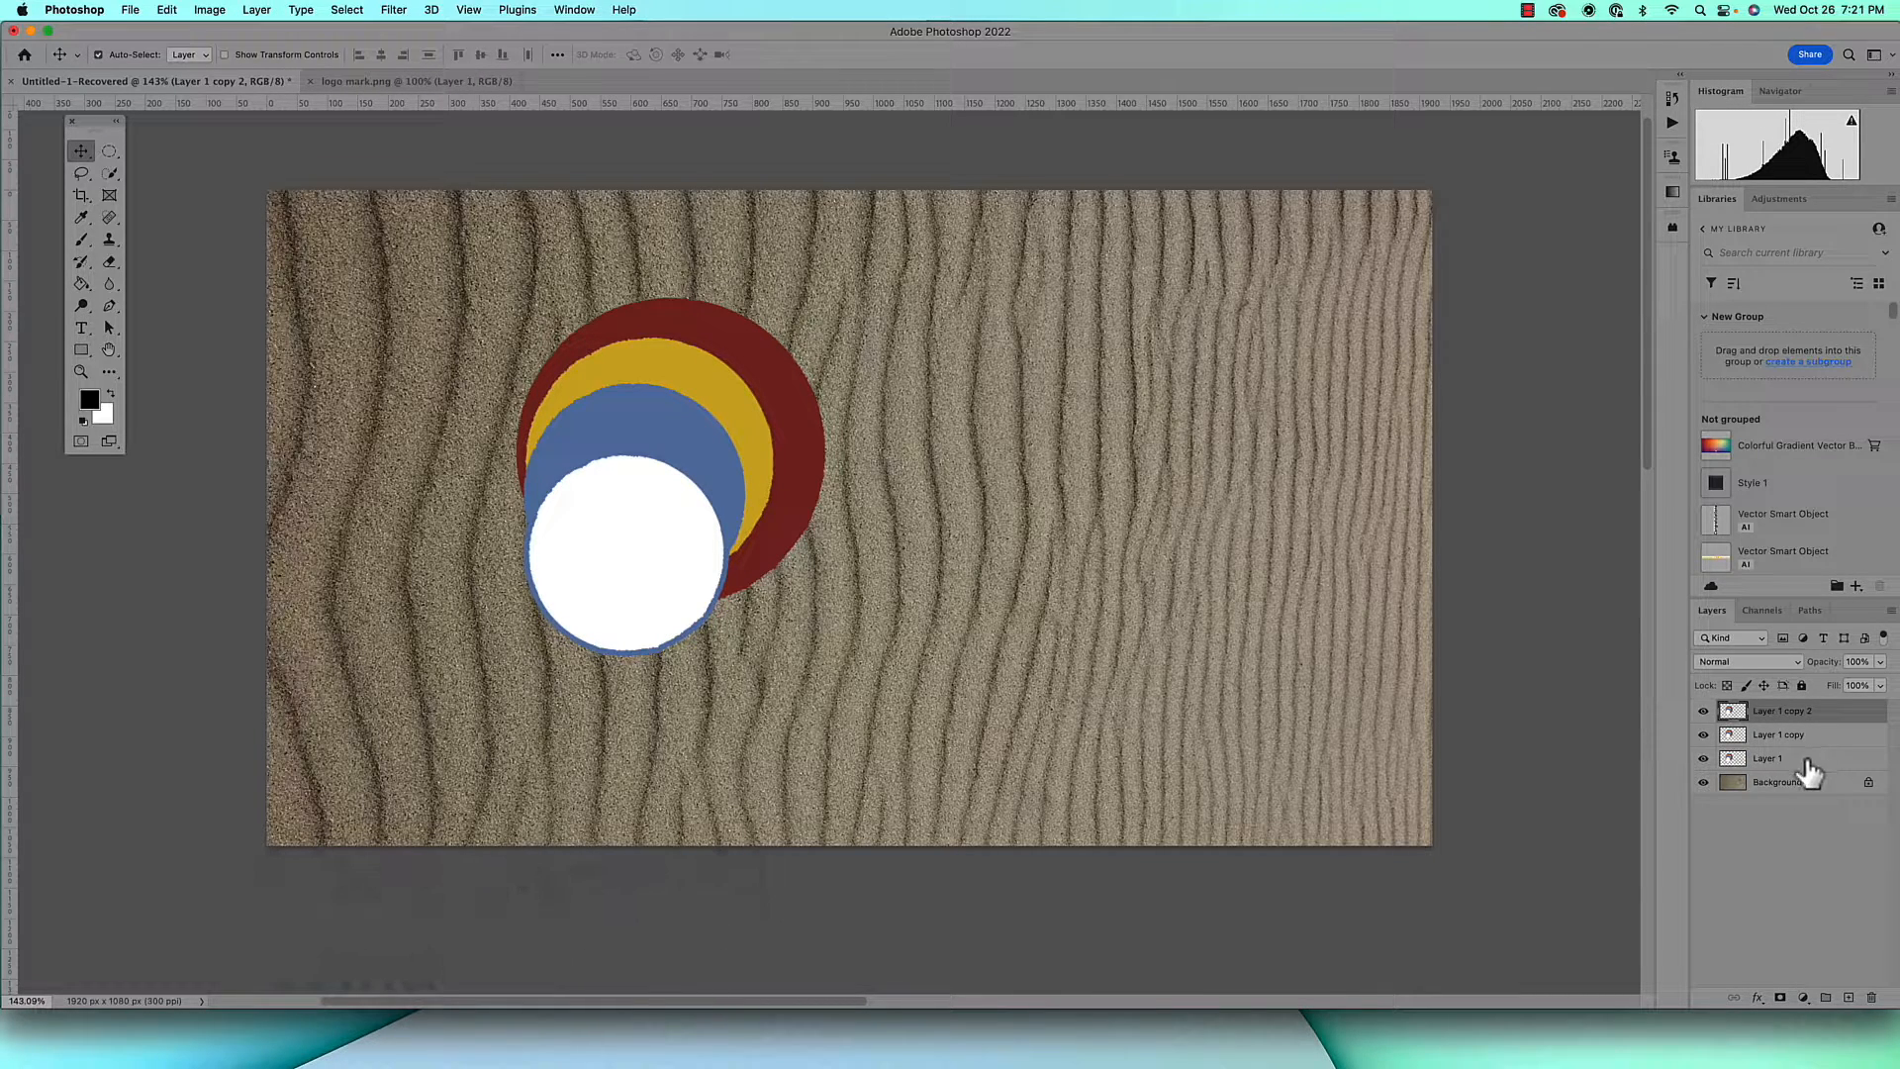
drag(1704, 712, 1704, 736)
Rename Layer 1 as "screen" and set its blend mode to Screen
click(1820, 760)
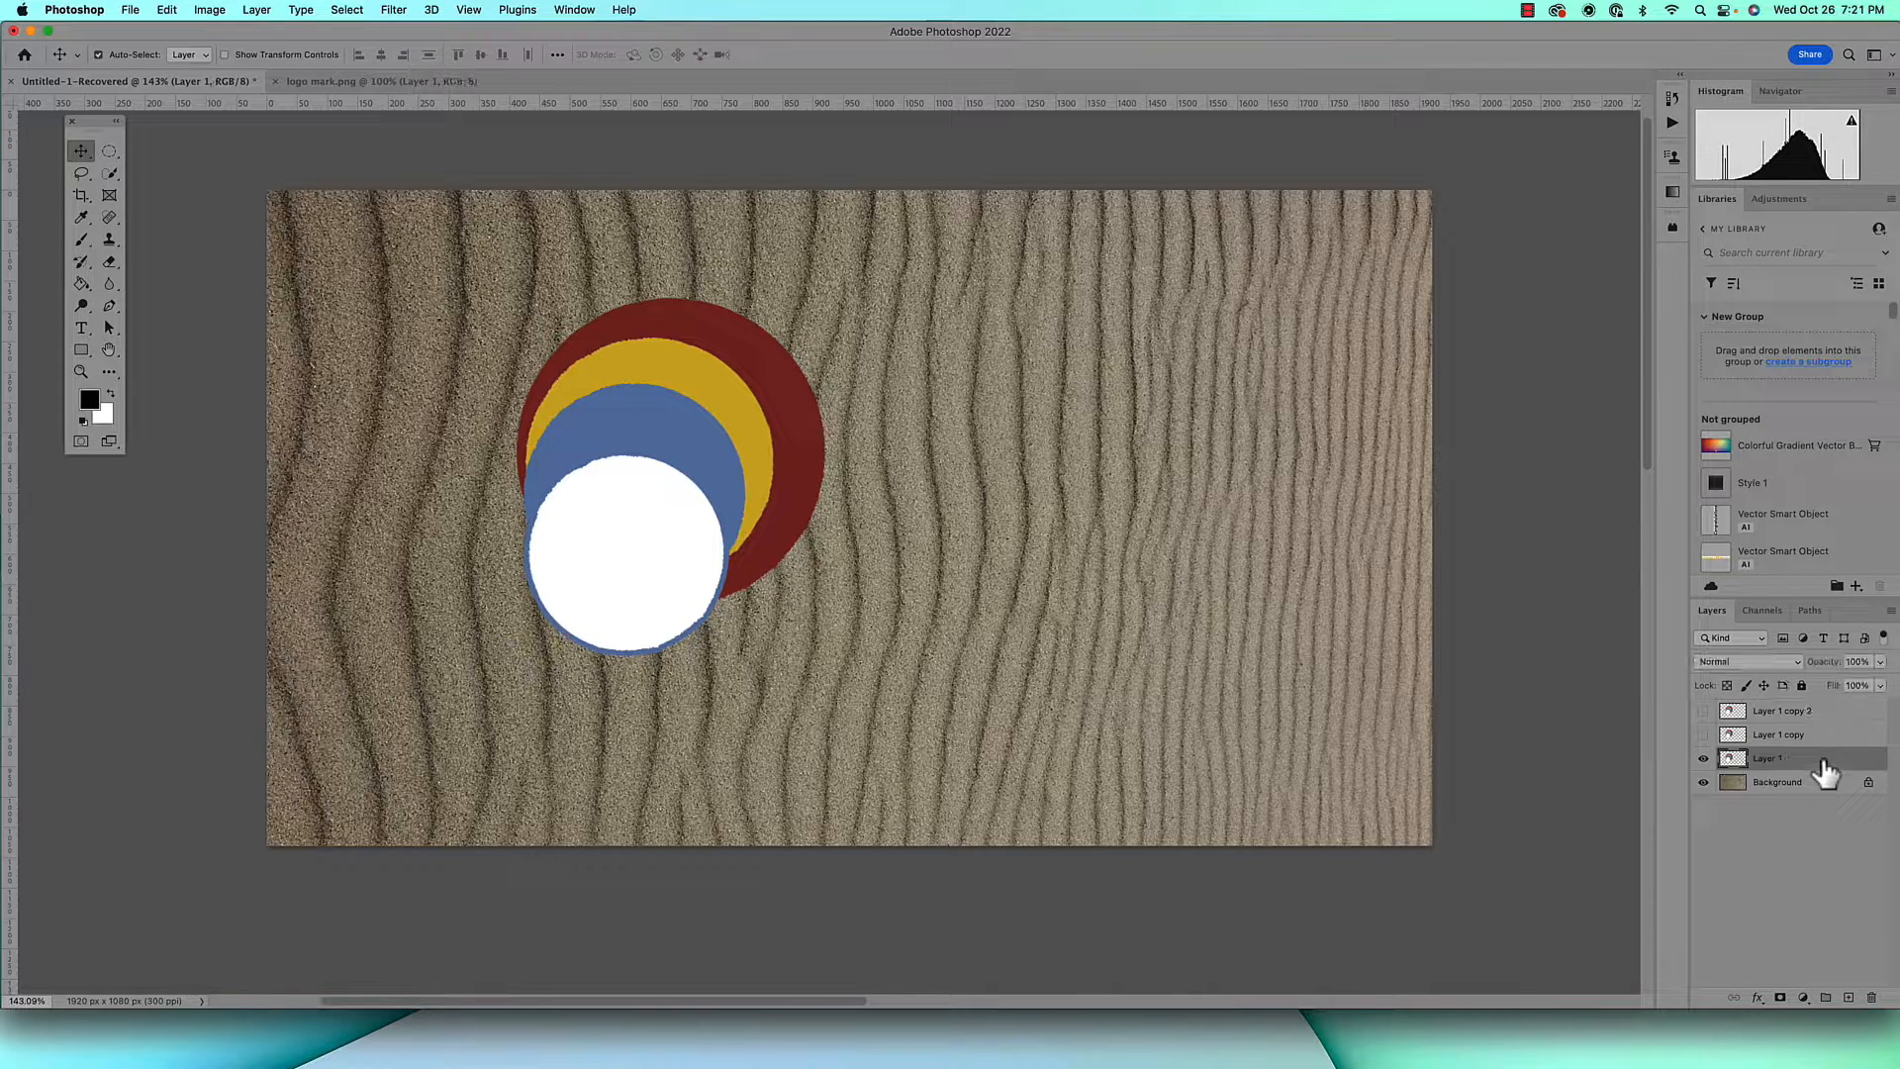
double_click(1768, 759)
key(Return)
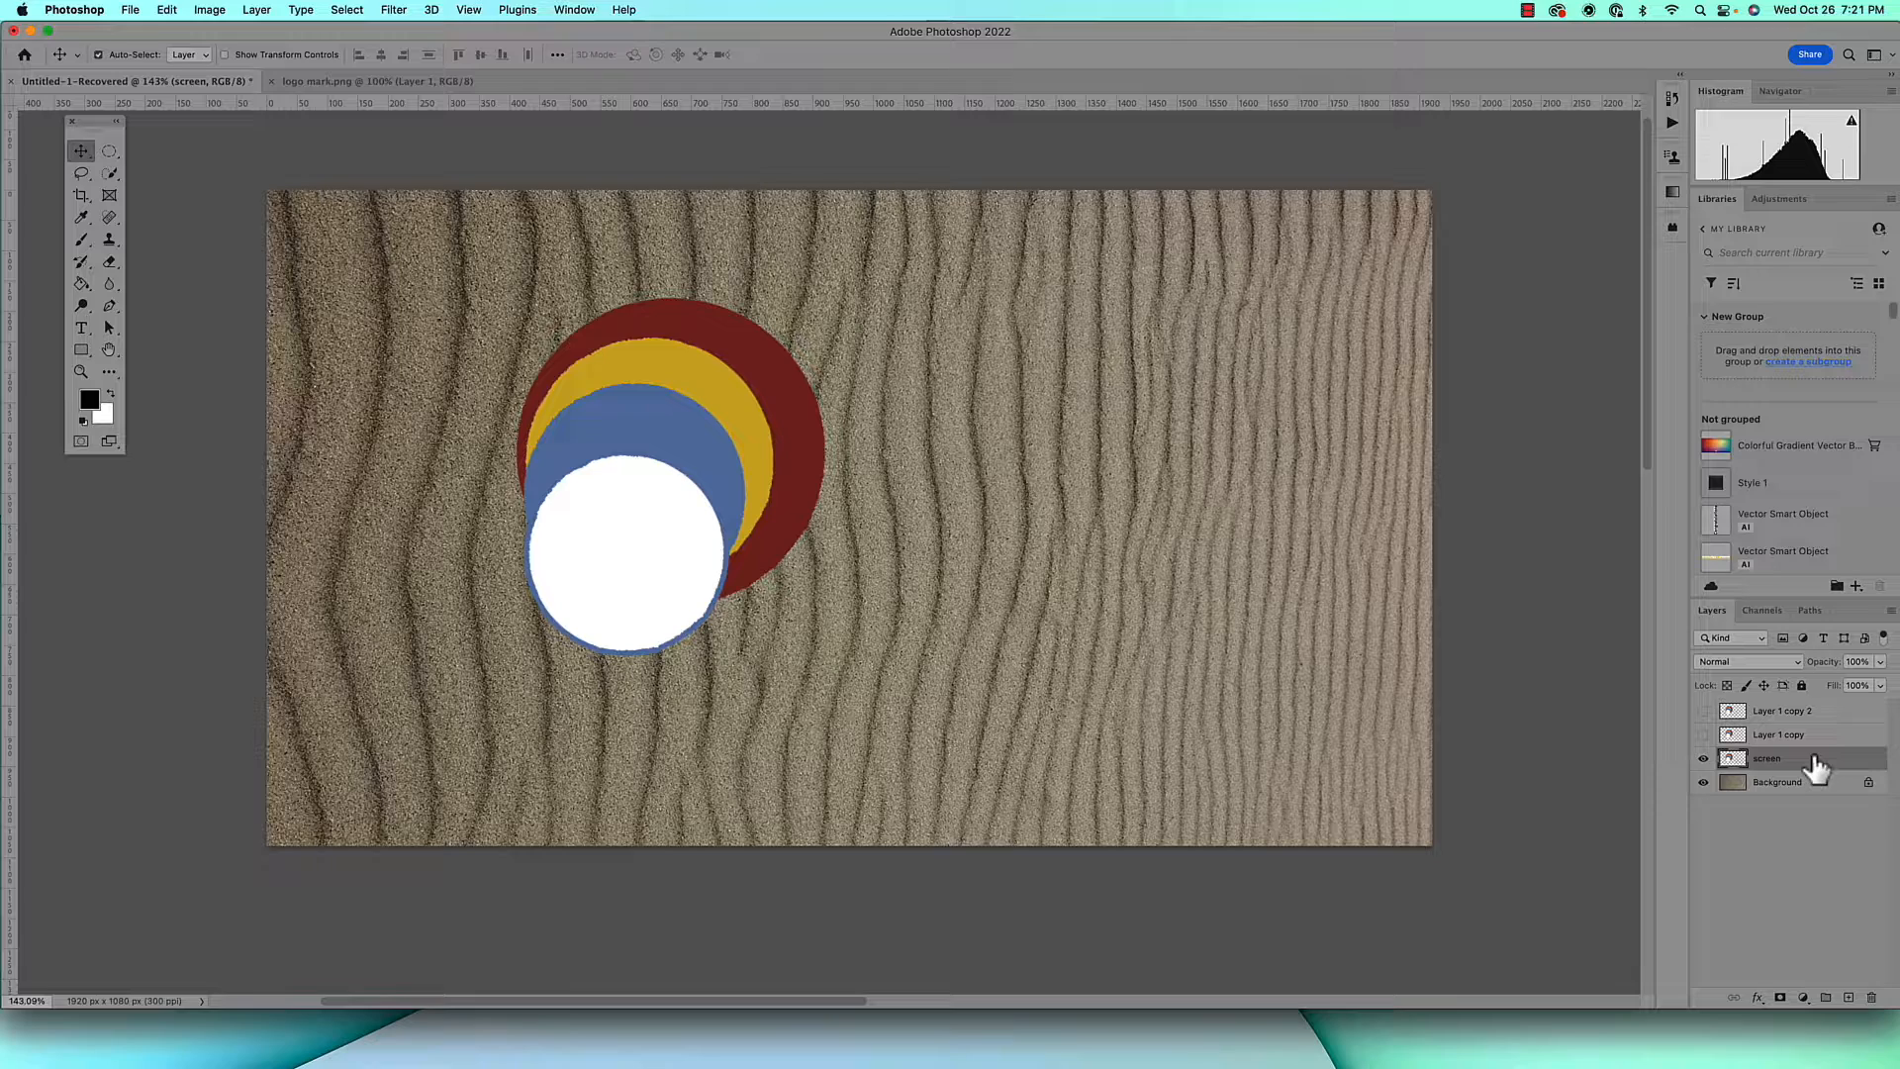
click(1774, 661)
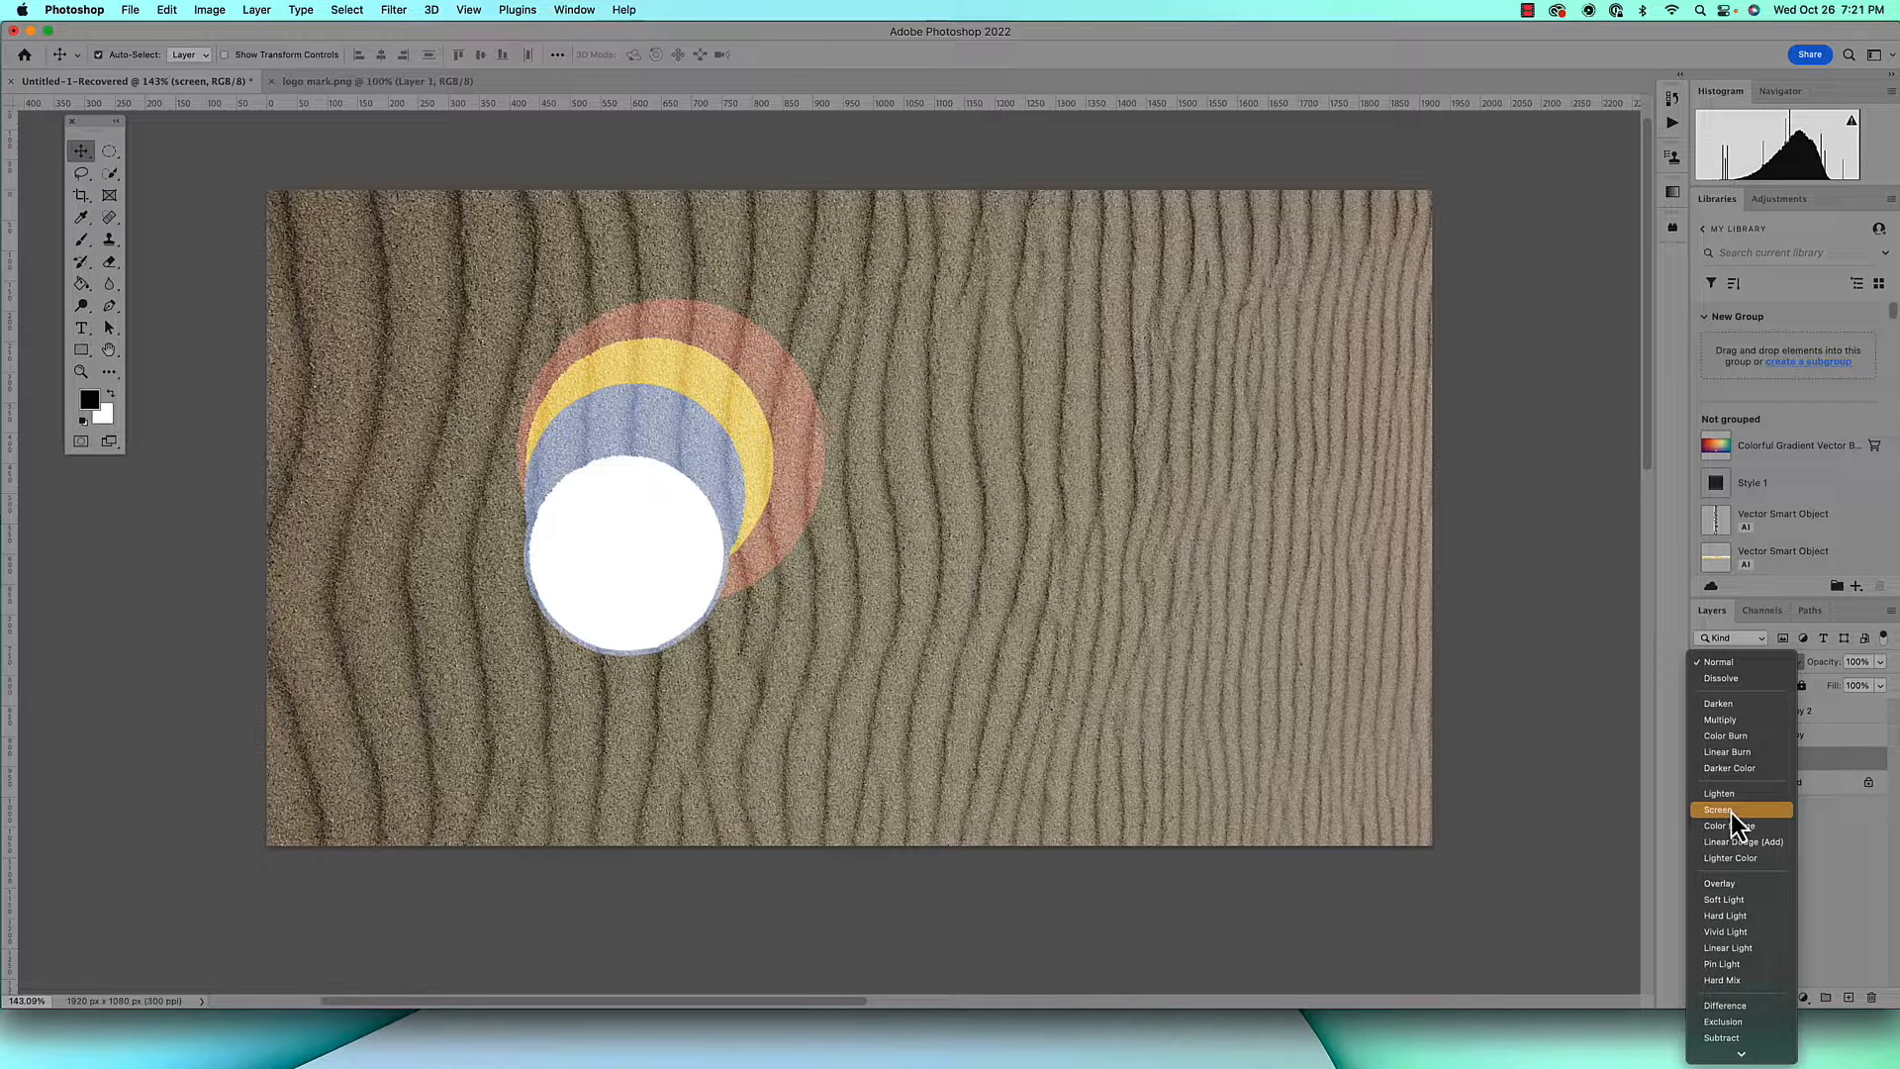
click(1731, 812)
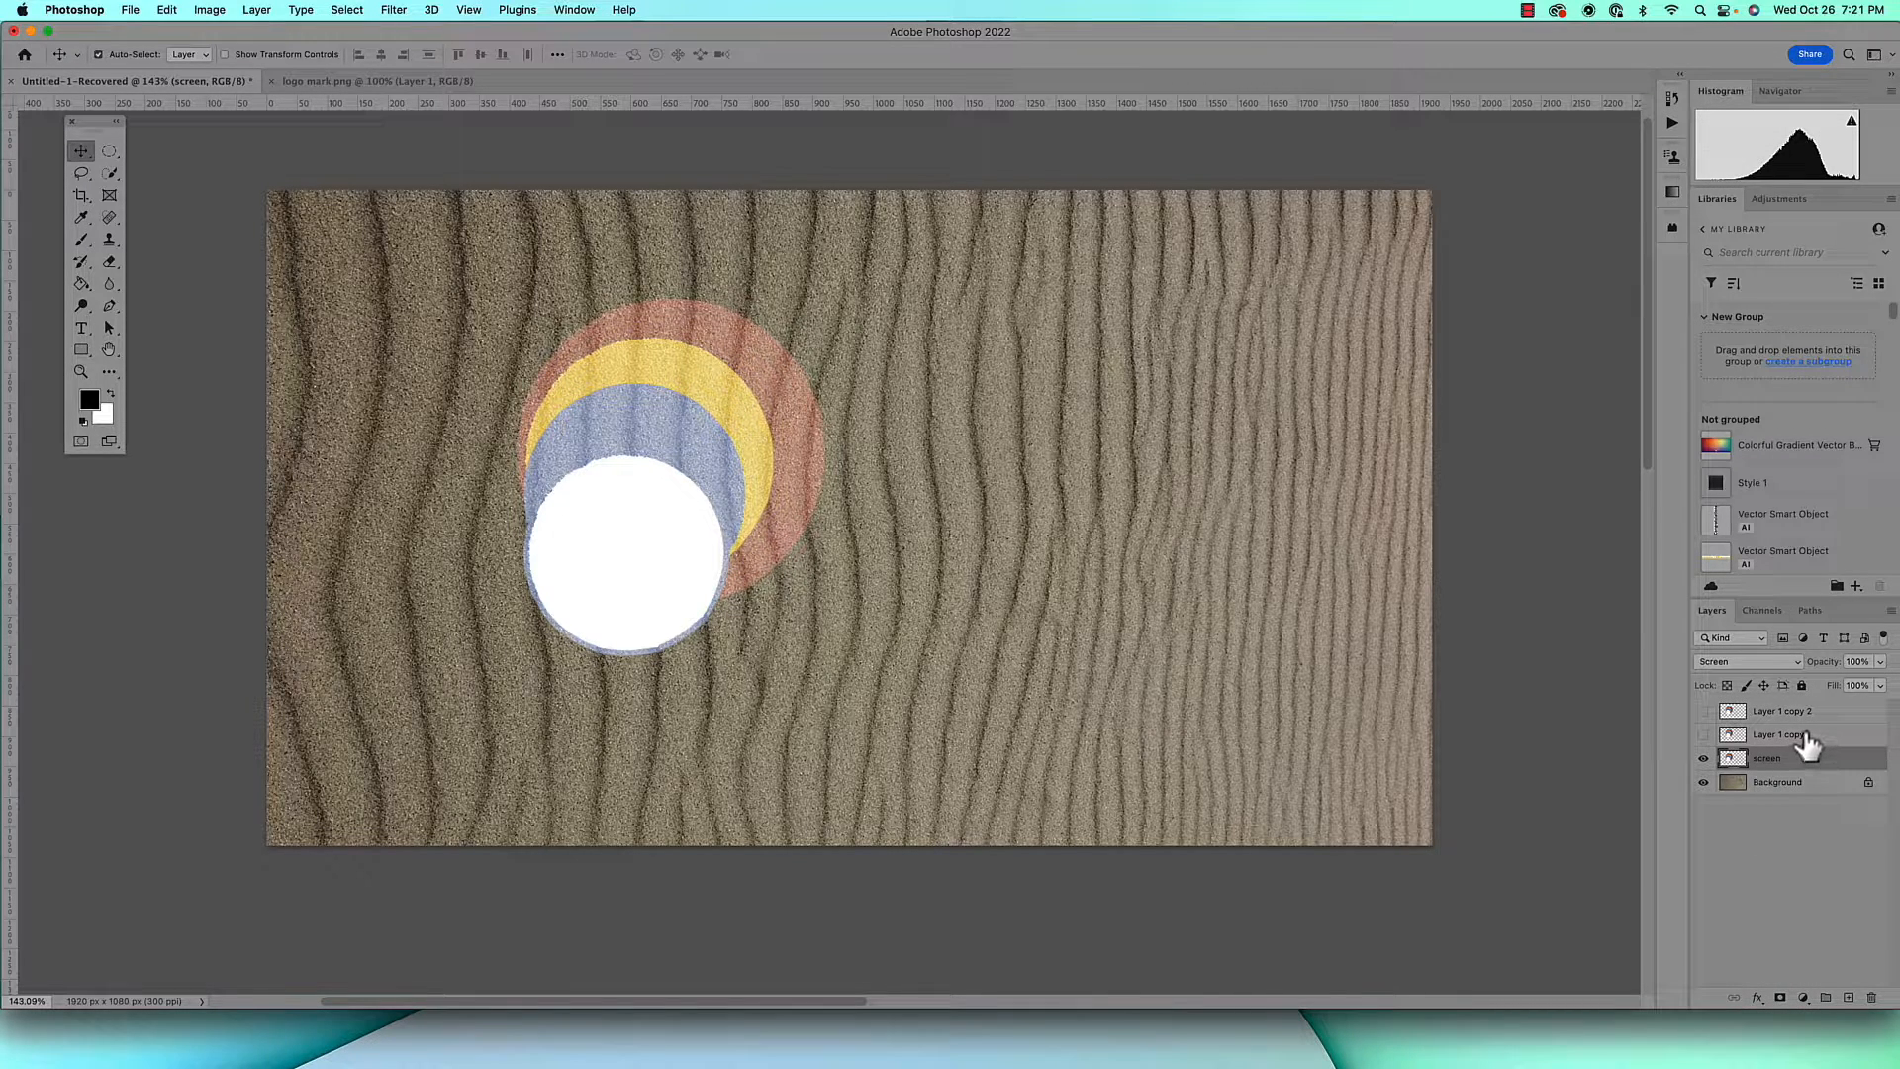
Show Layer 1 copy, rename it "color" and set its blend mode to Color
click(1807, 746)
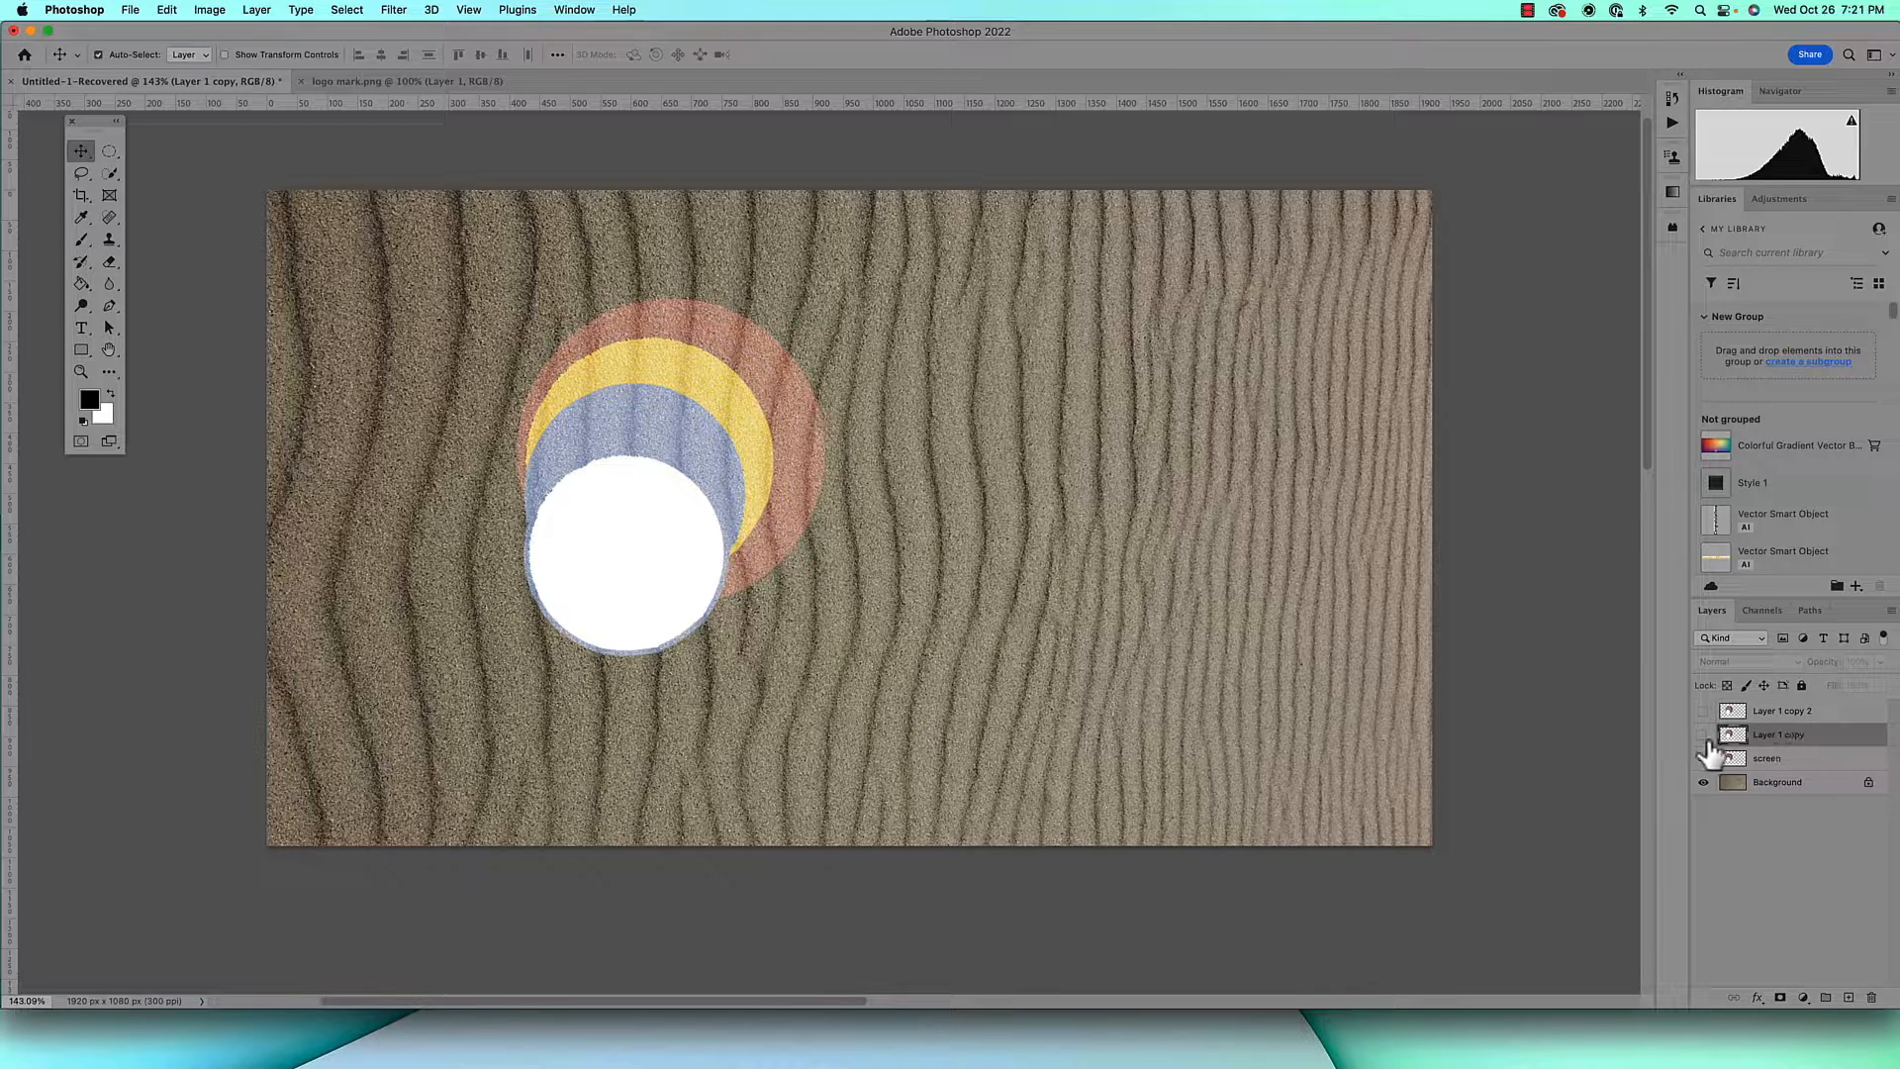
click(1703, 736)
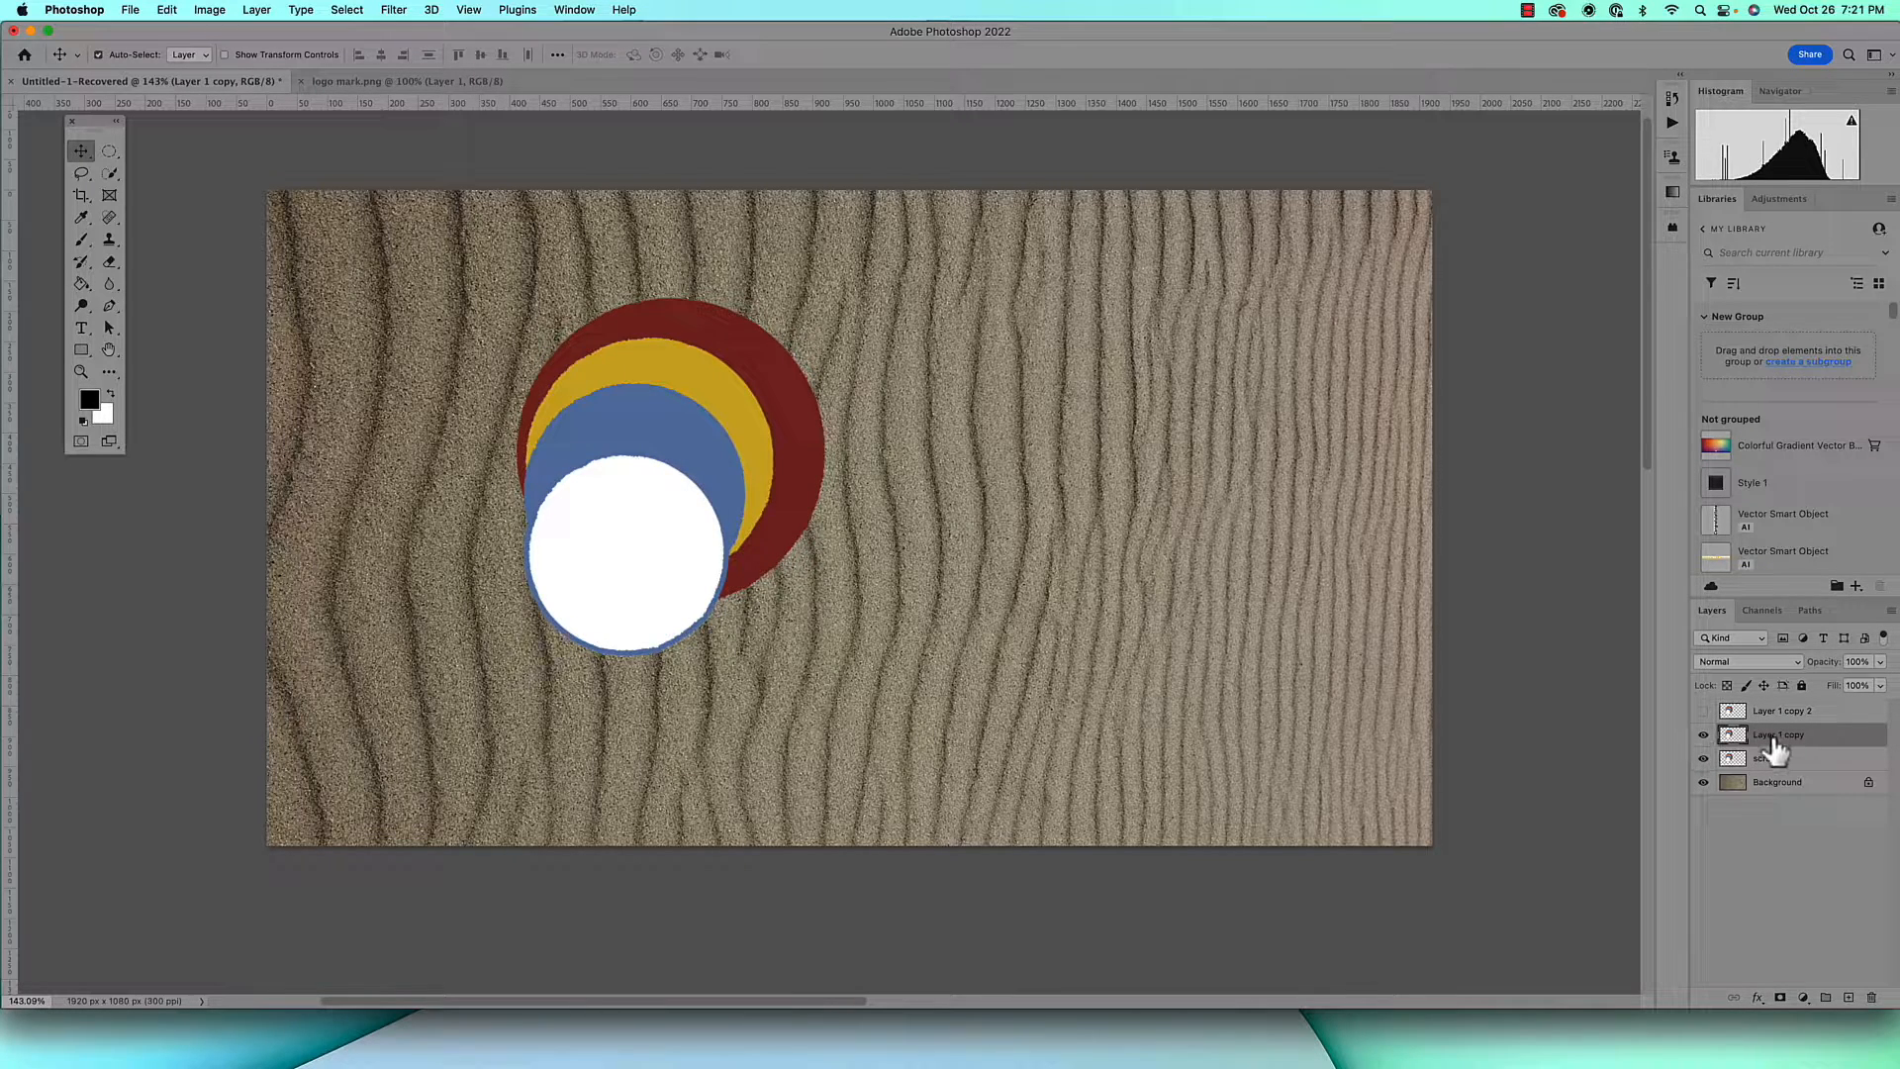
double_click(1786, 735)
text(color)
key(Return)
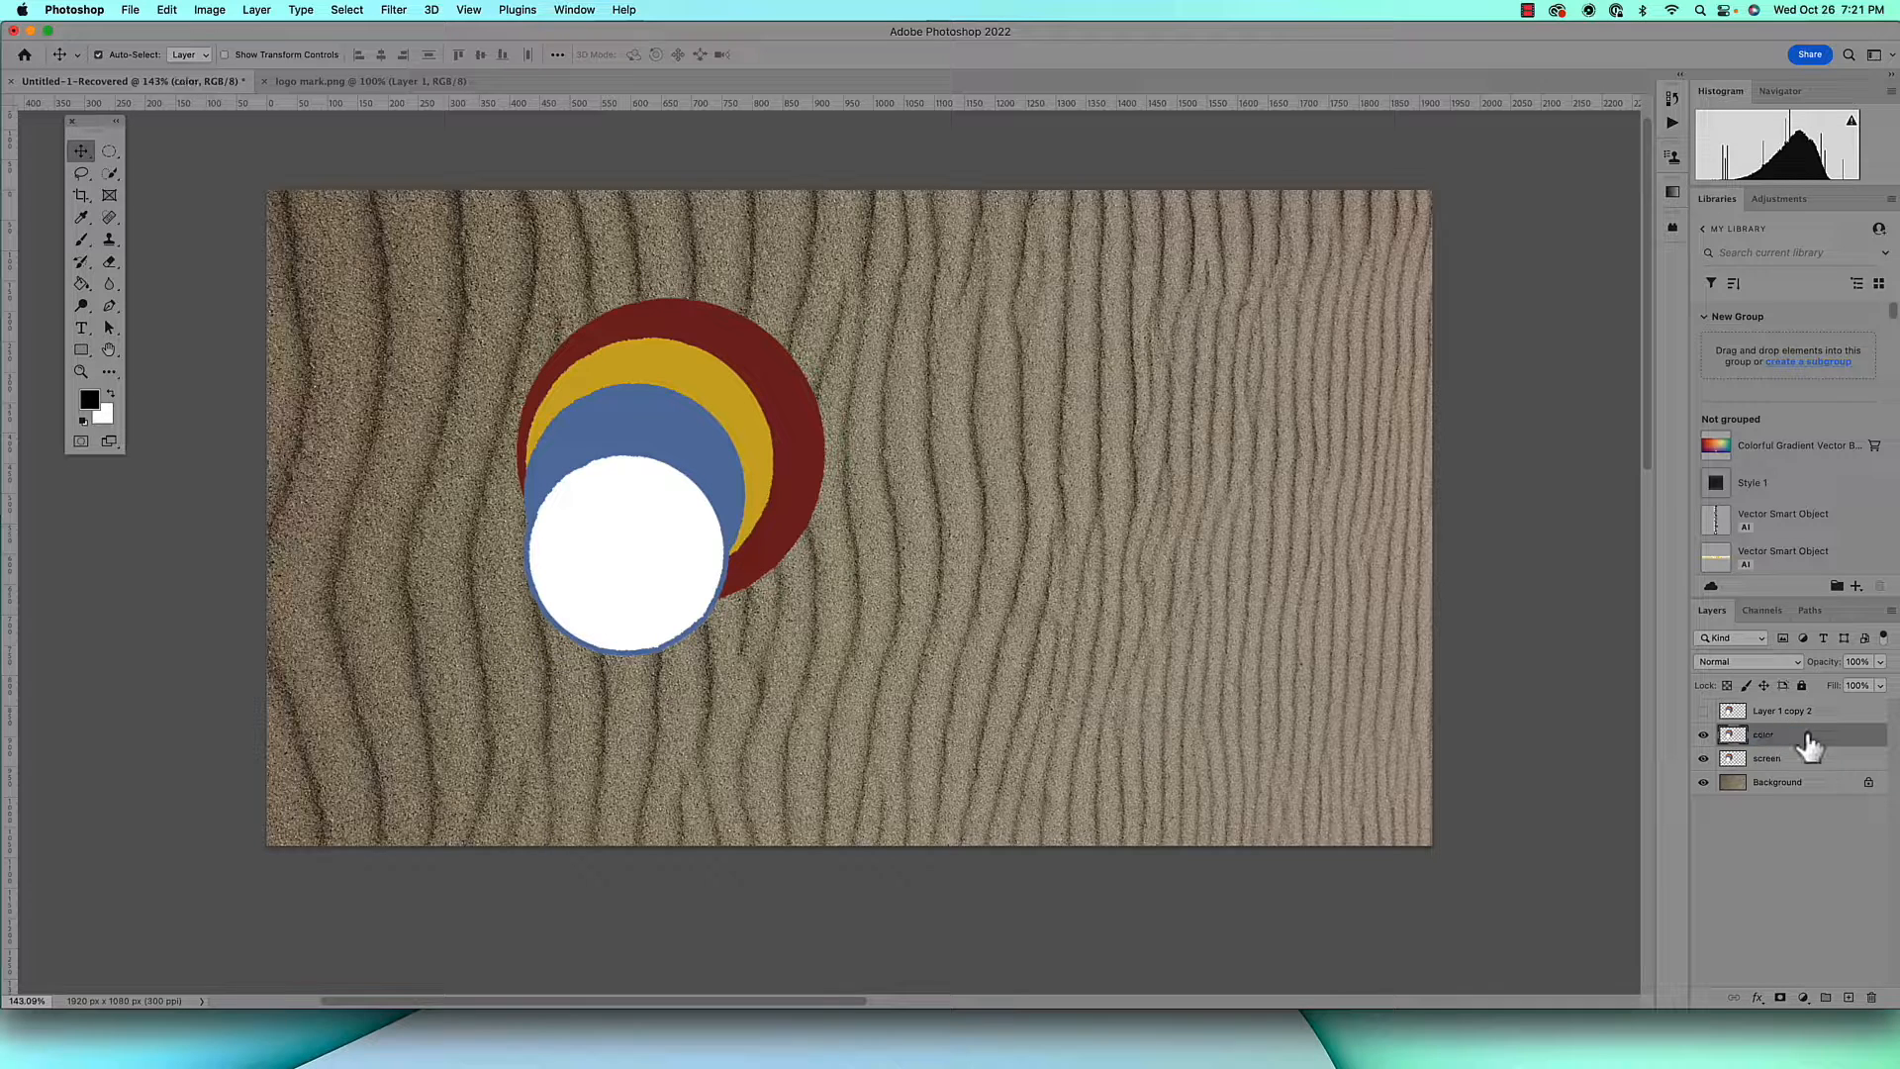
click(1758, 663)
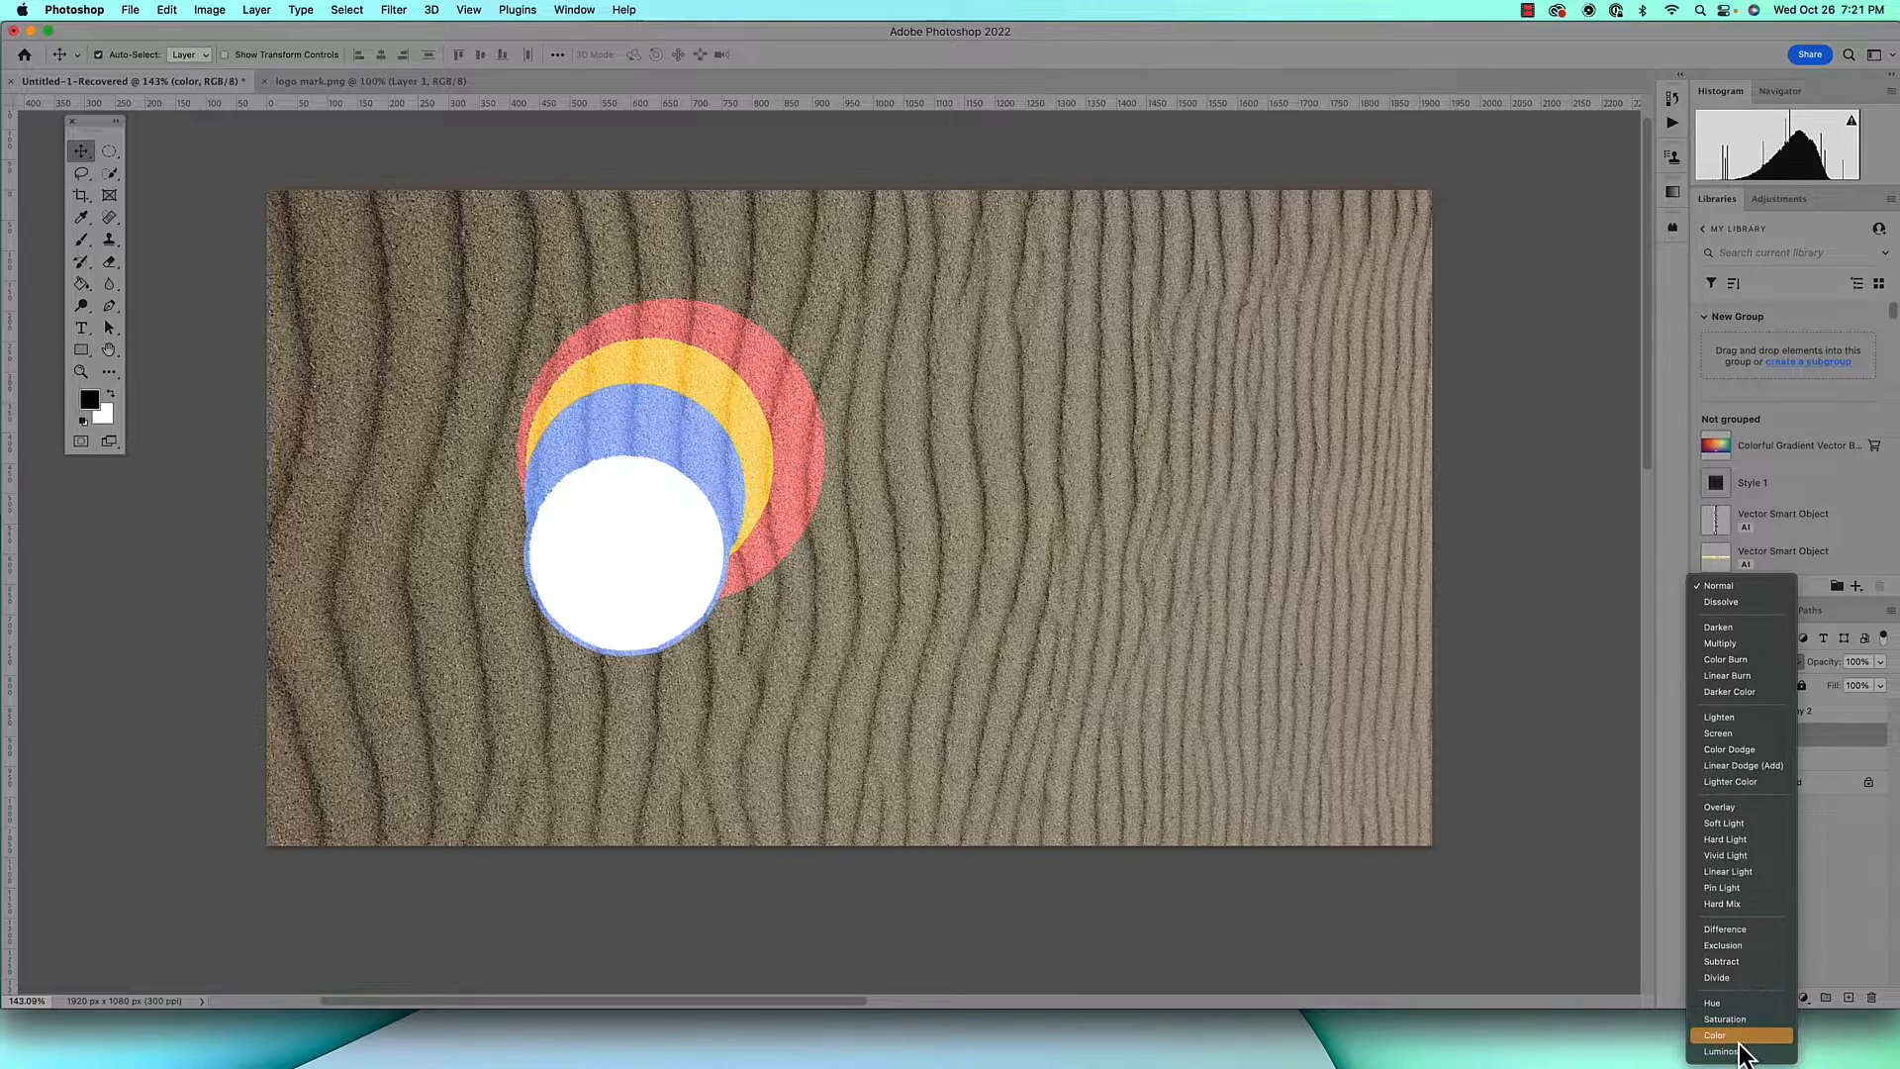
click(1737, 1037)
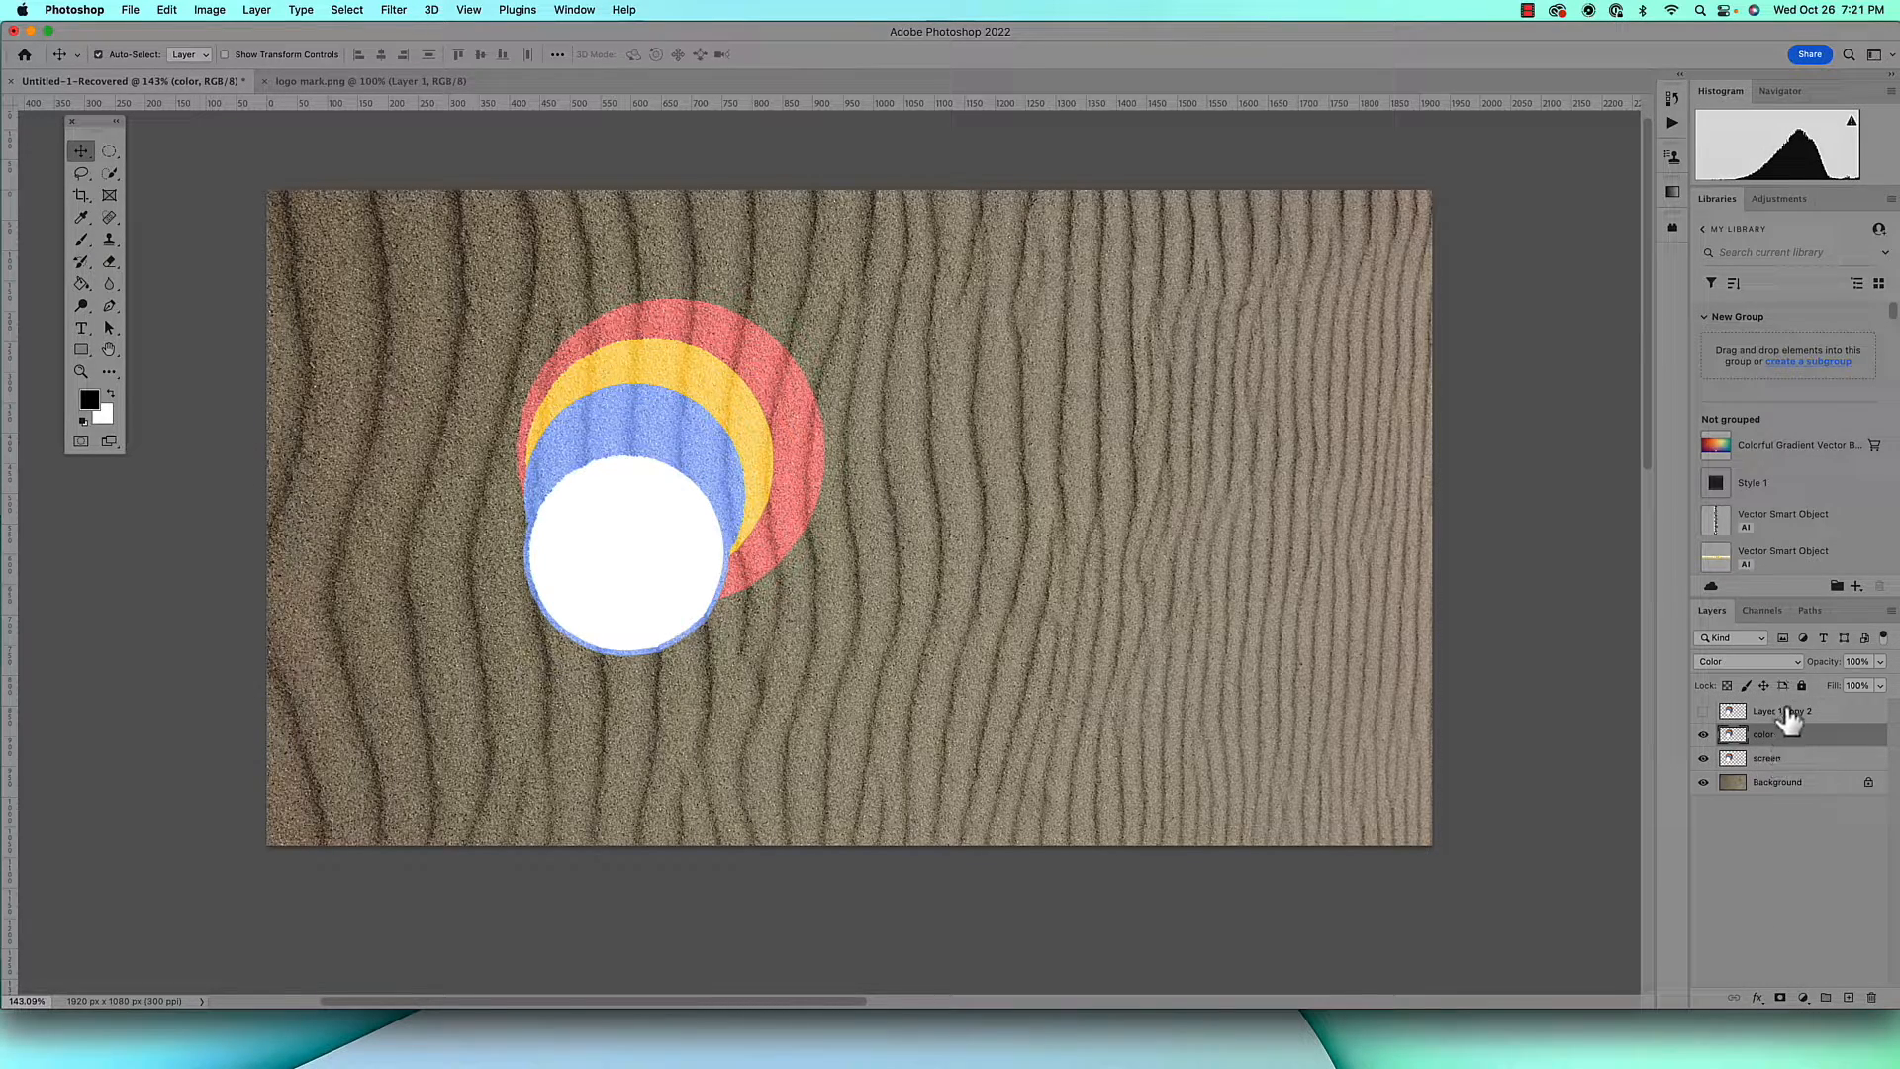
Show Layer 1 copy 2, rename it "multiply" and set its blend mode to Multiply
click(1791, 710)
click(1703, 710)
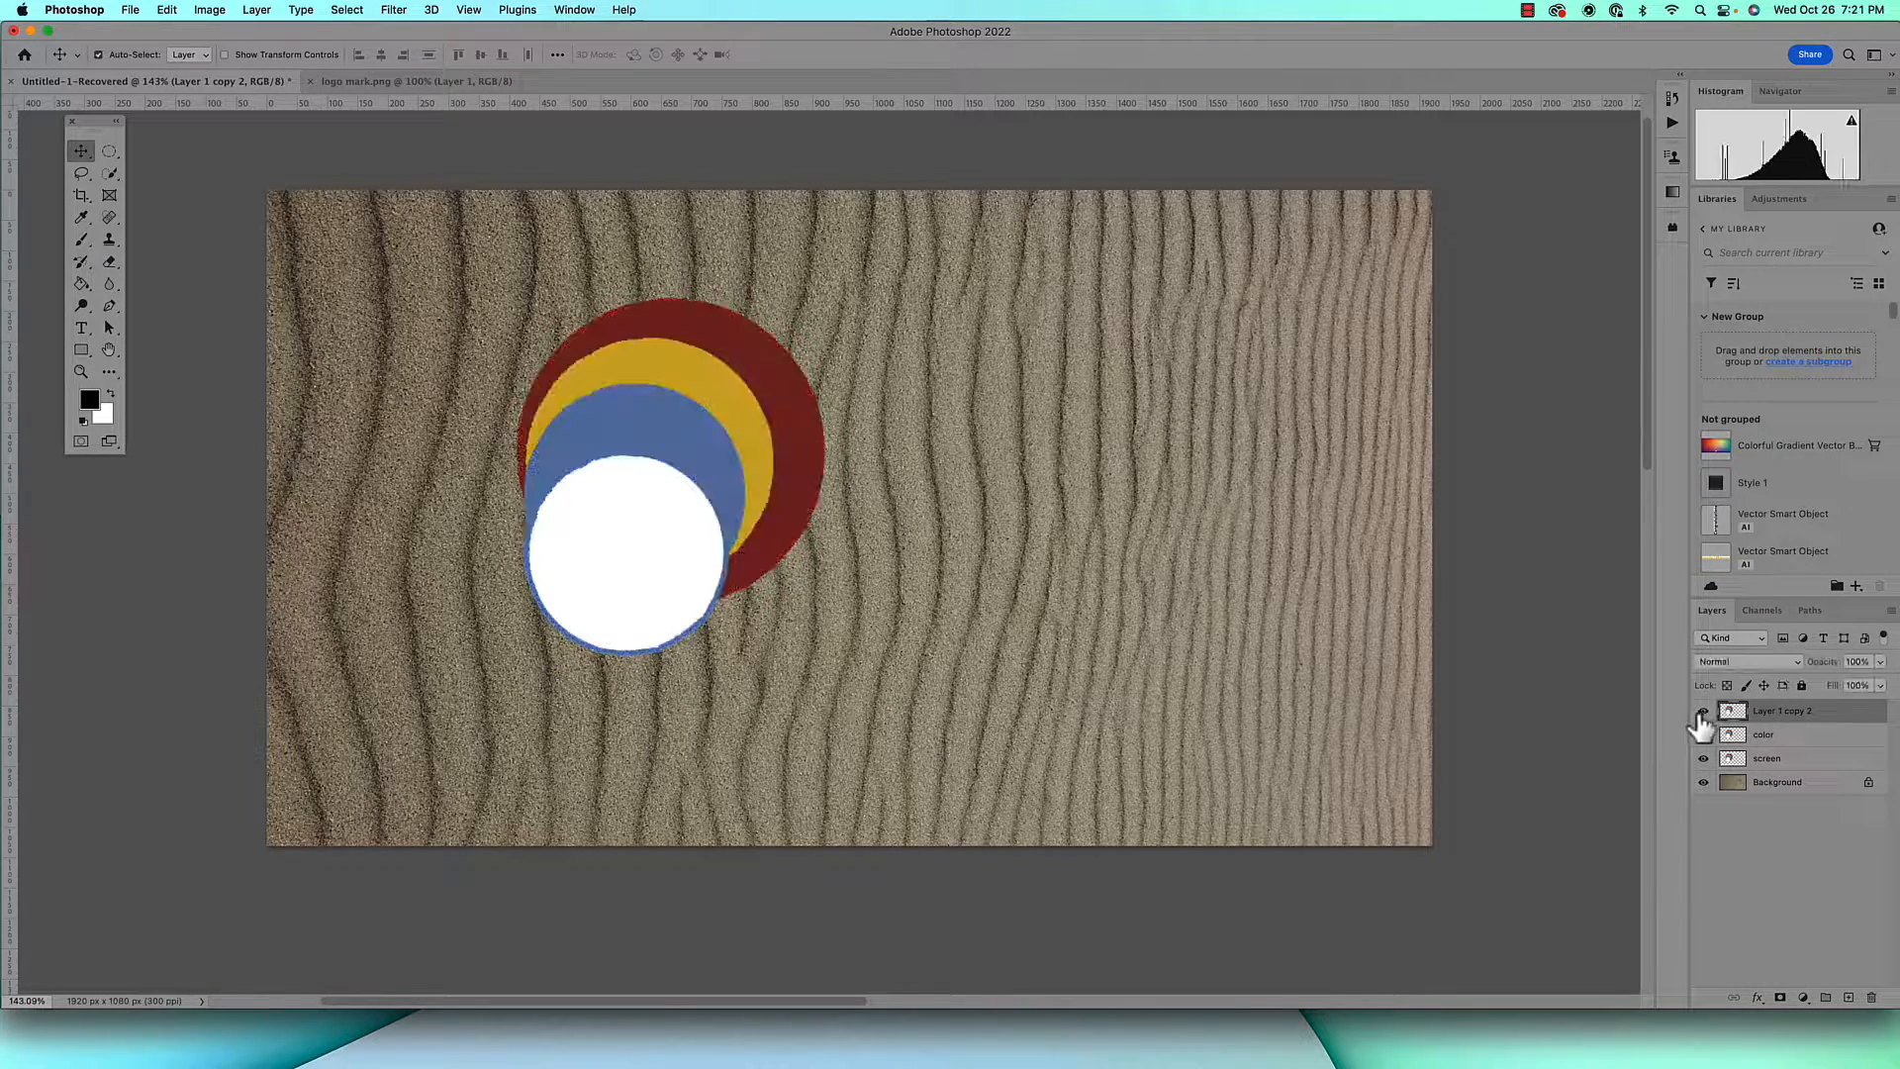
double_click(1791, 711)
text(m)
click(1732, 661)
click(1719, 720)
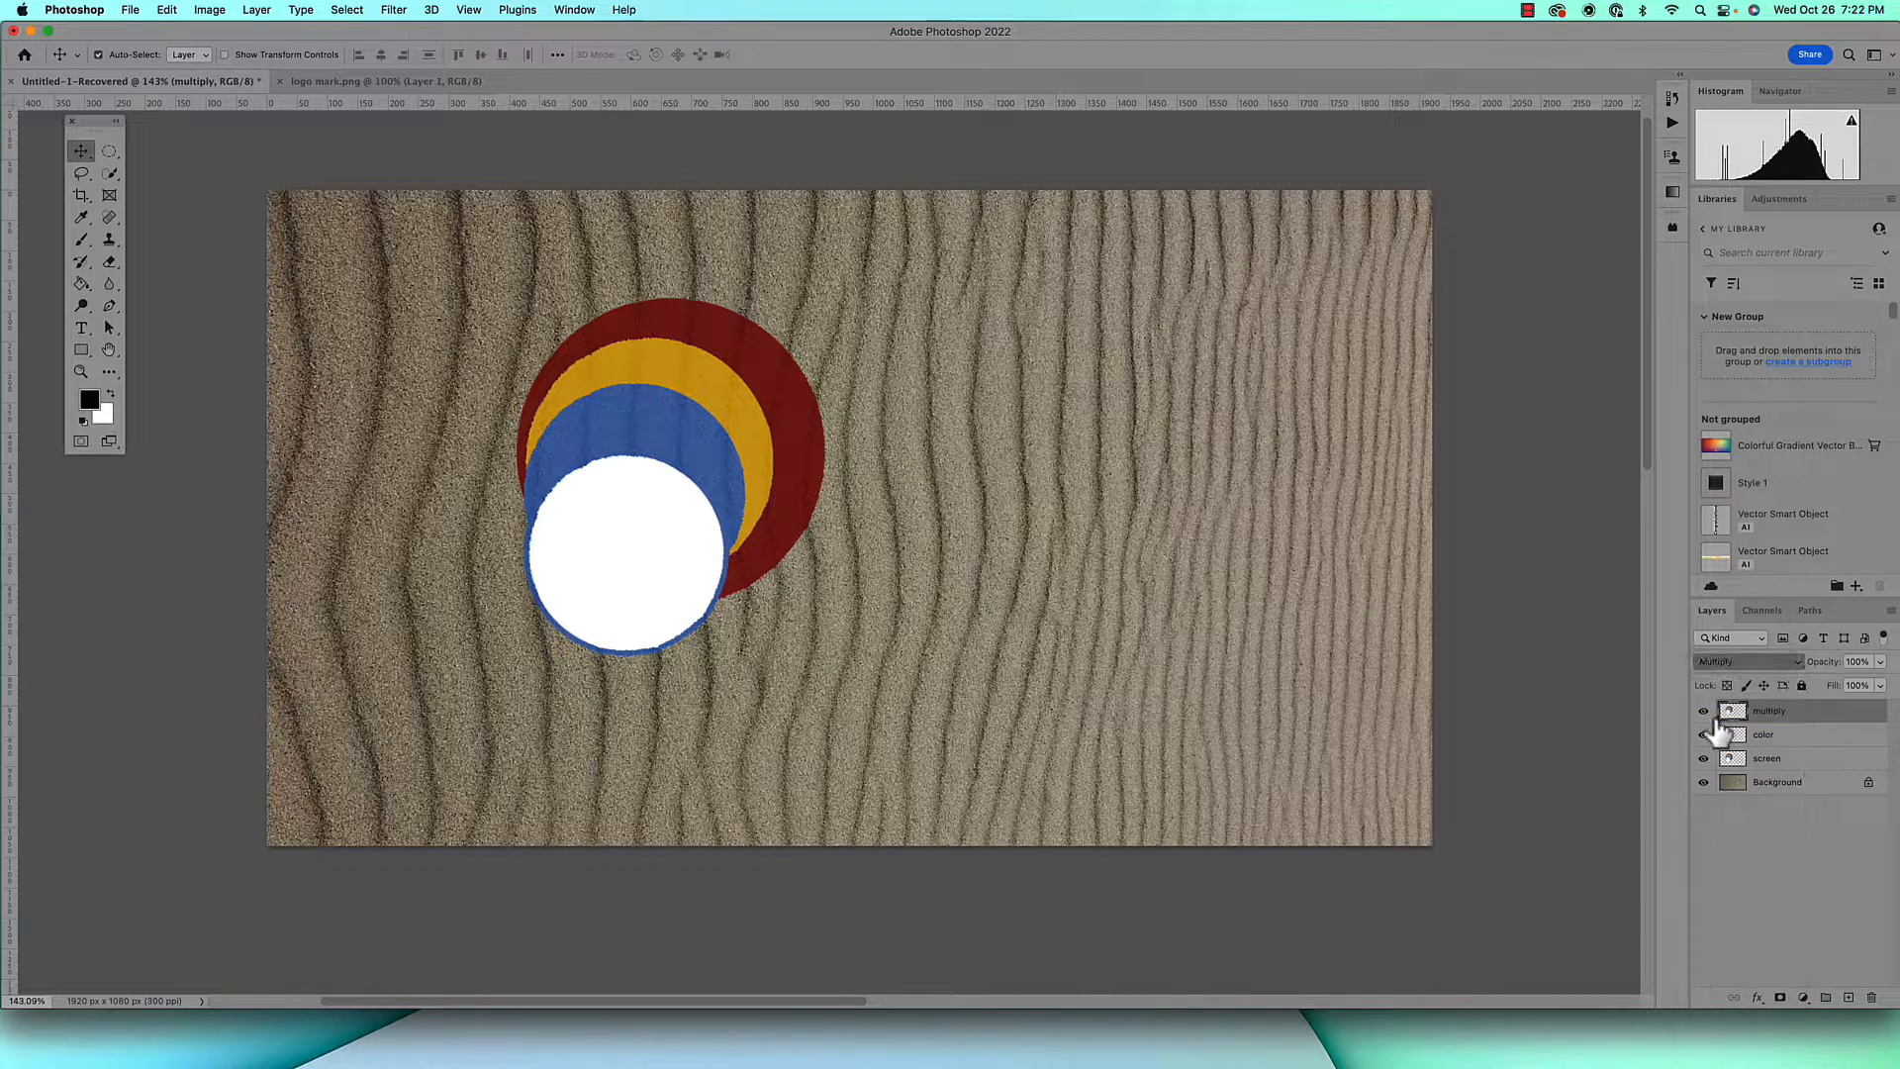
In the screen layer's blending options, split the Underlying Layer black slider of Blend If Gray to 0 / 130
click(1813, 760)
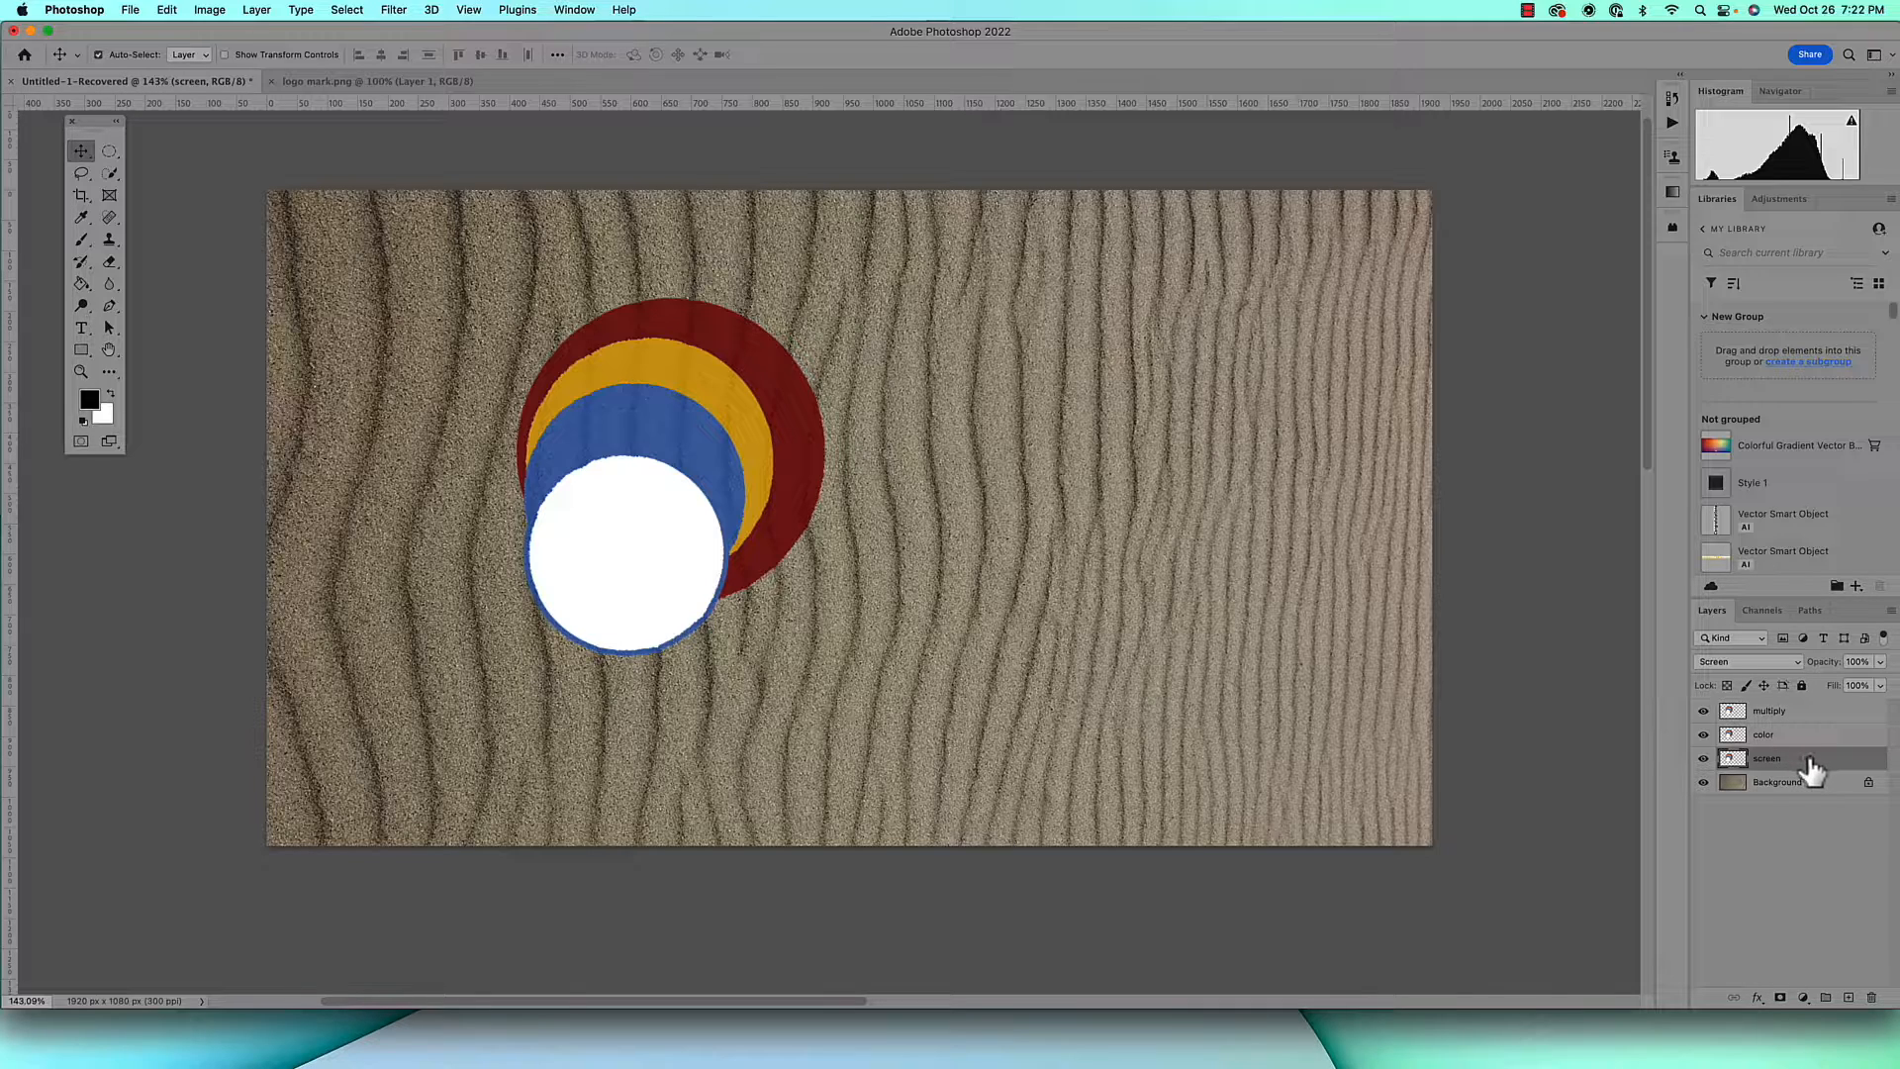
double_click(1810, 768)
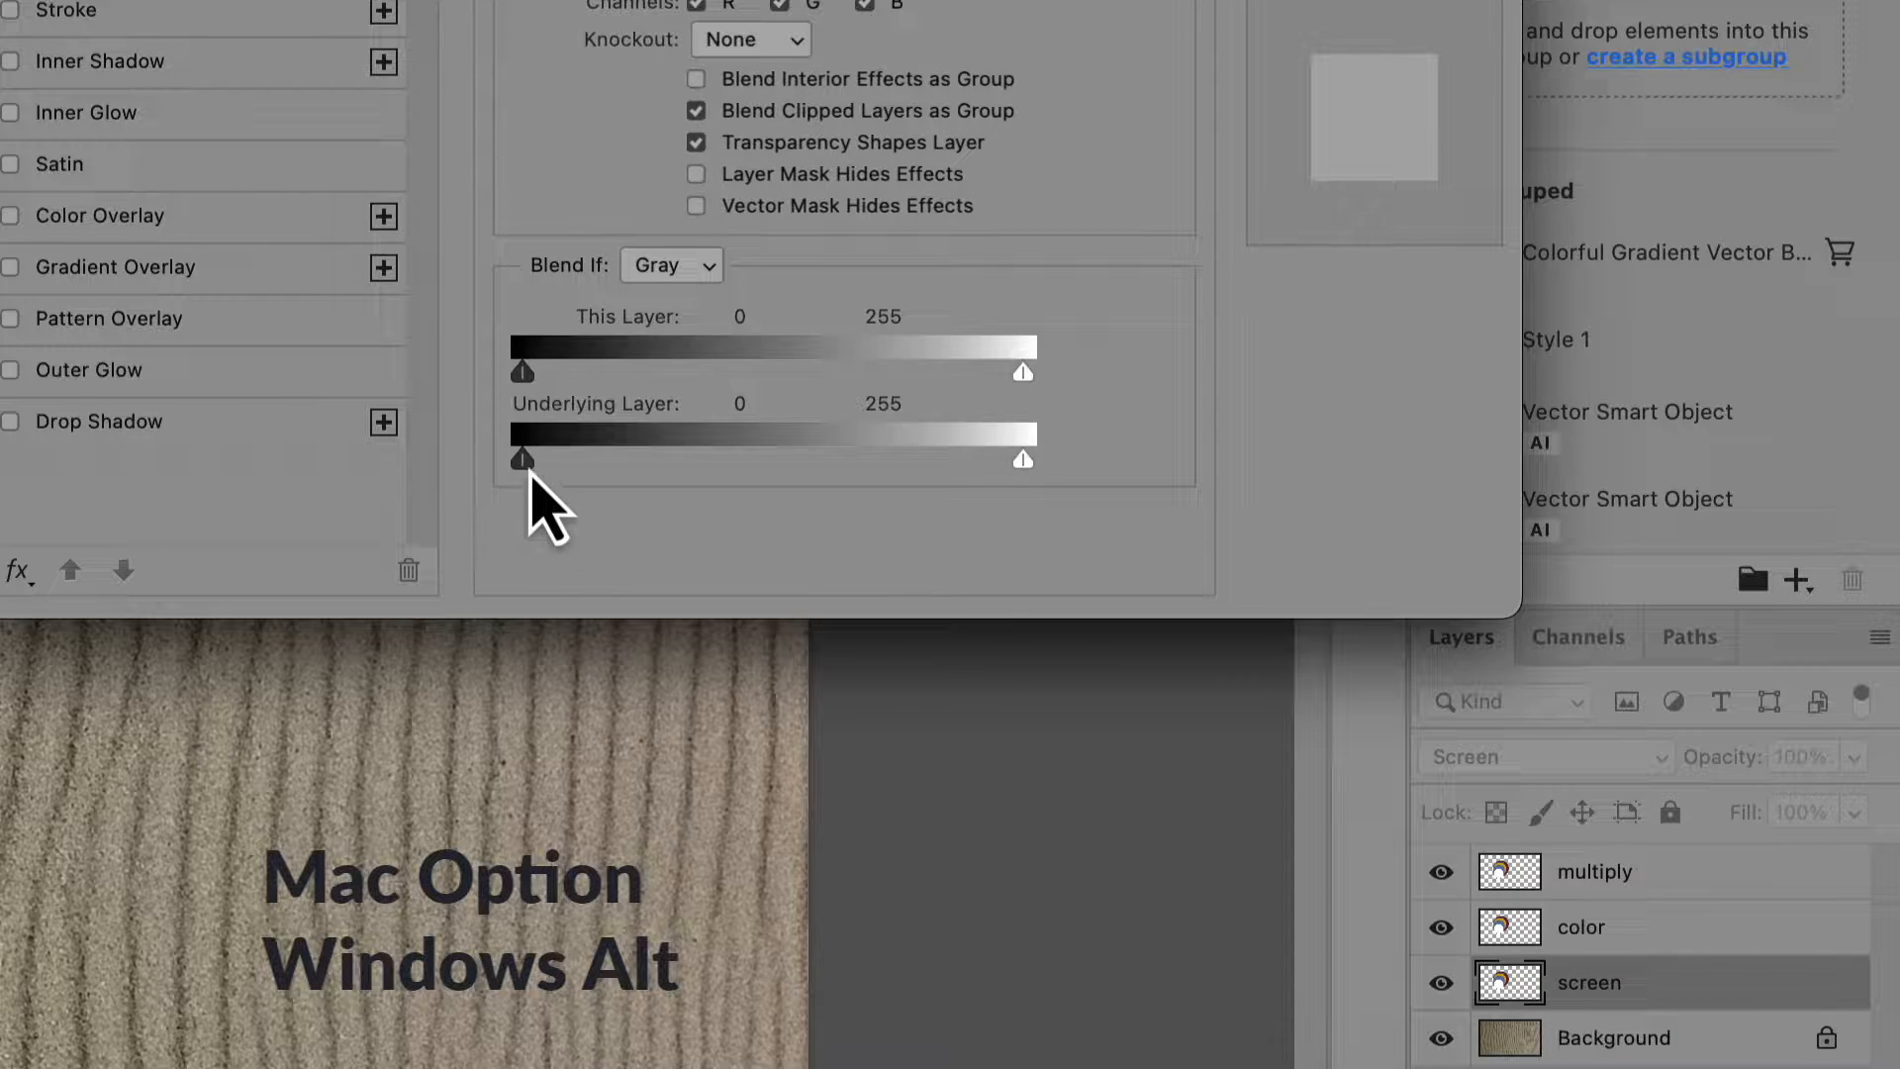
drag(529, 468, 780, 458)
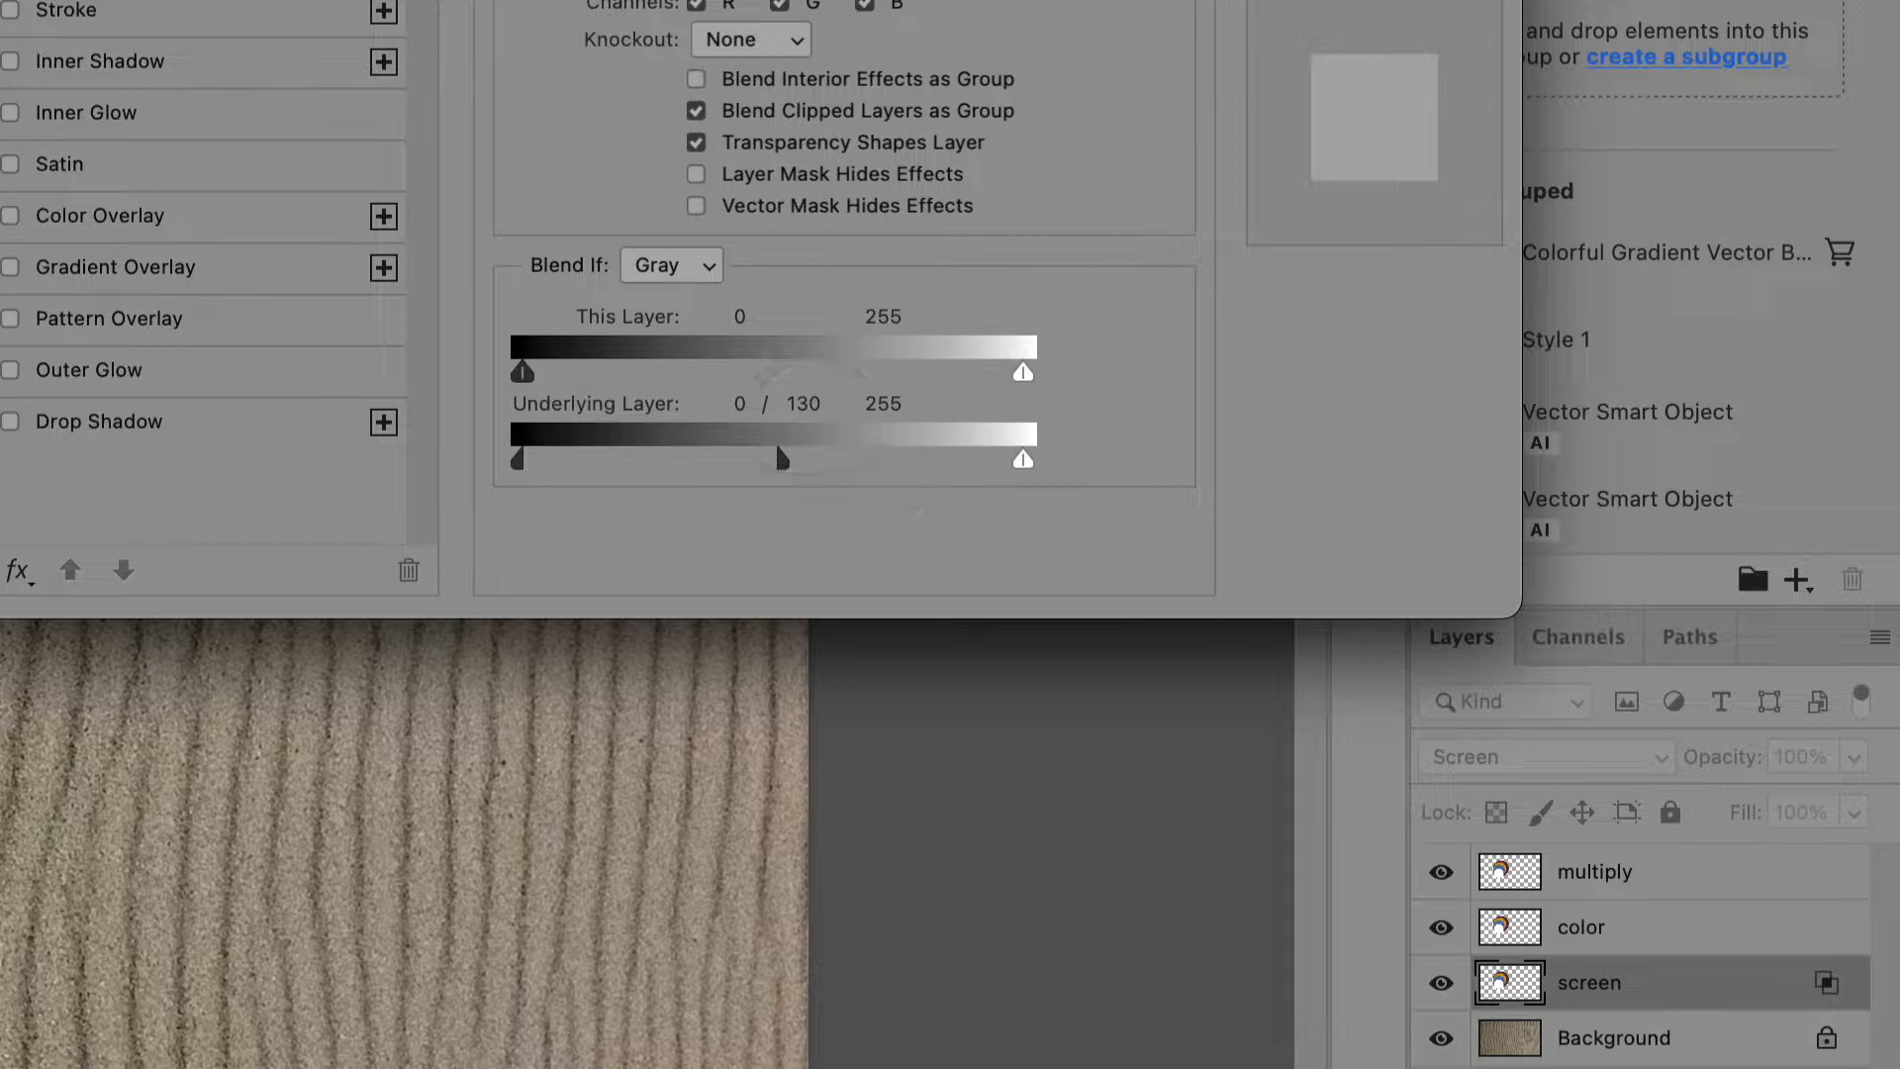
key(Return)
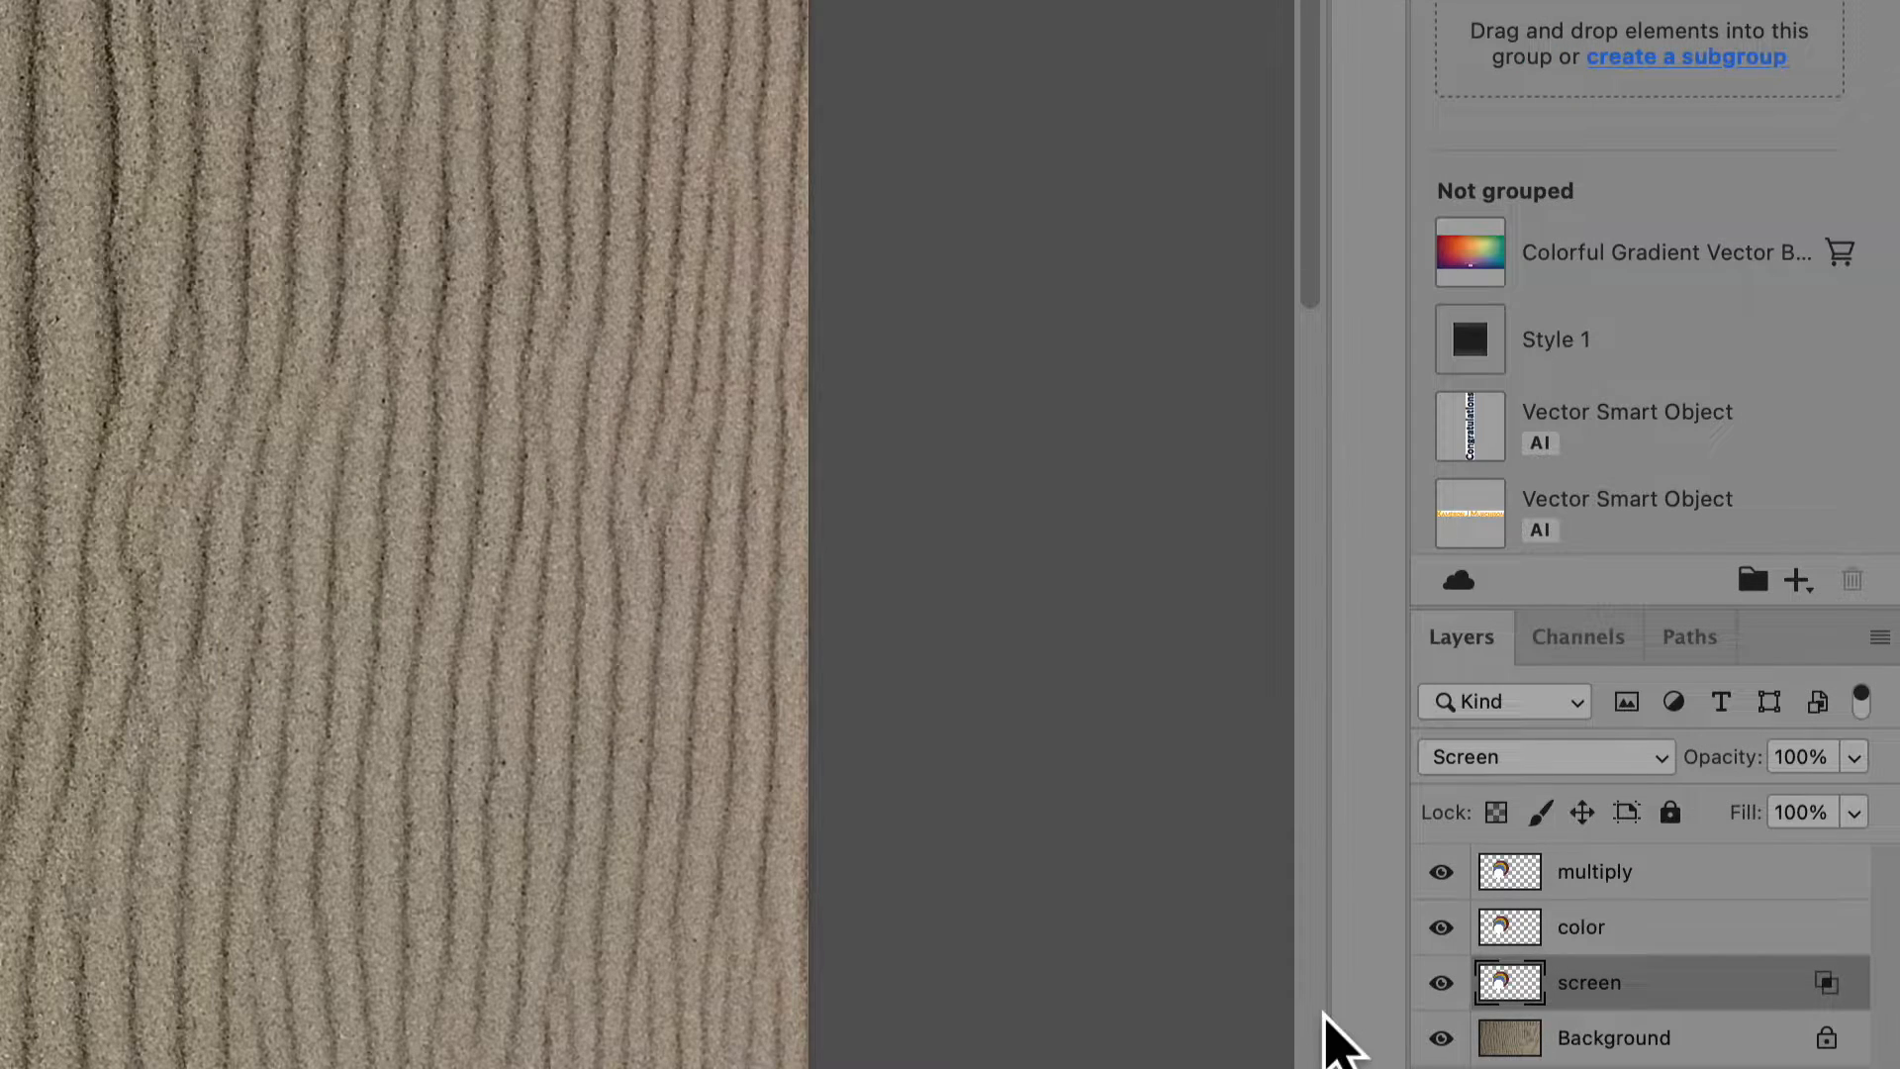
In the color layer's blending options, split the Underlying Layer black slider of Blend If Gray to about 0 / 120
click(1739, 926)
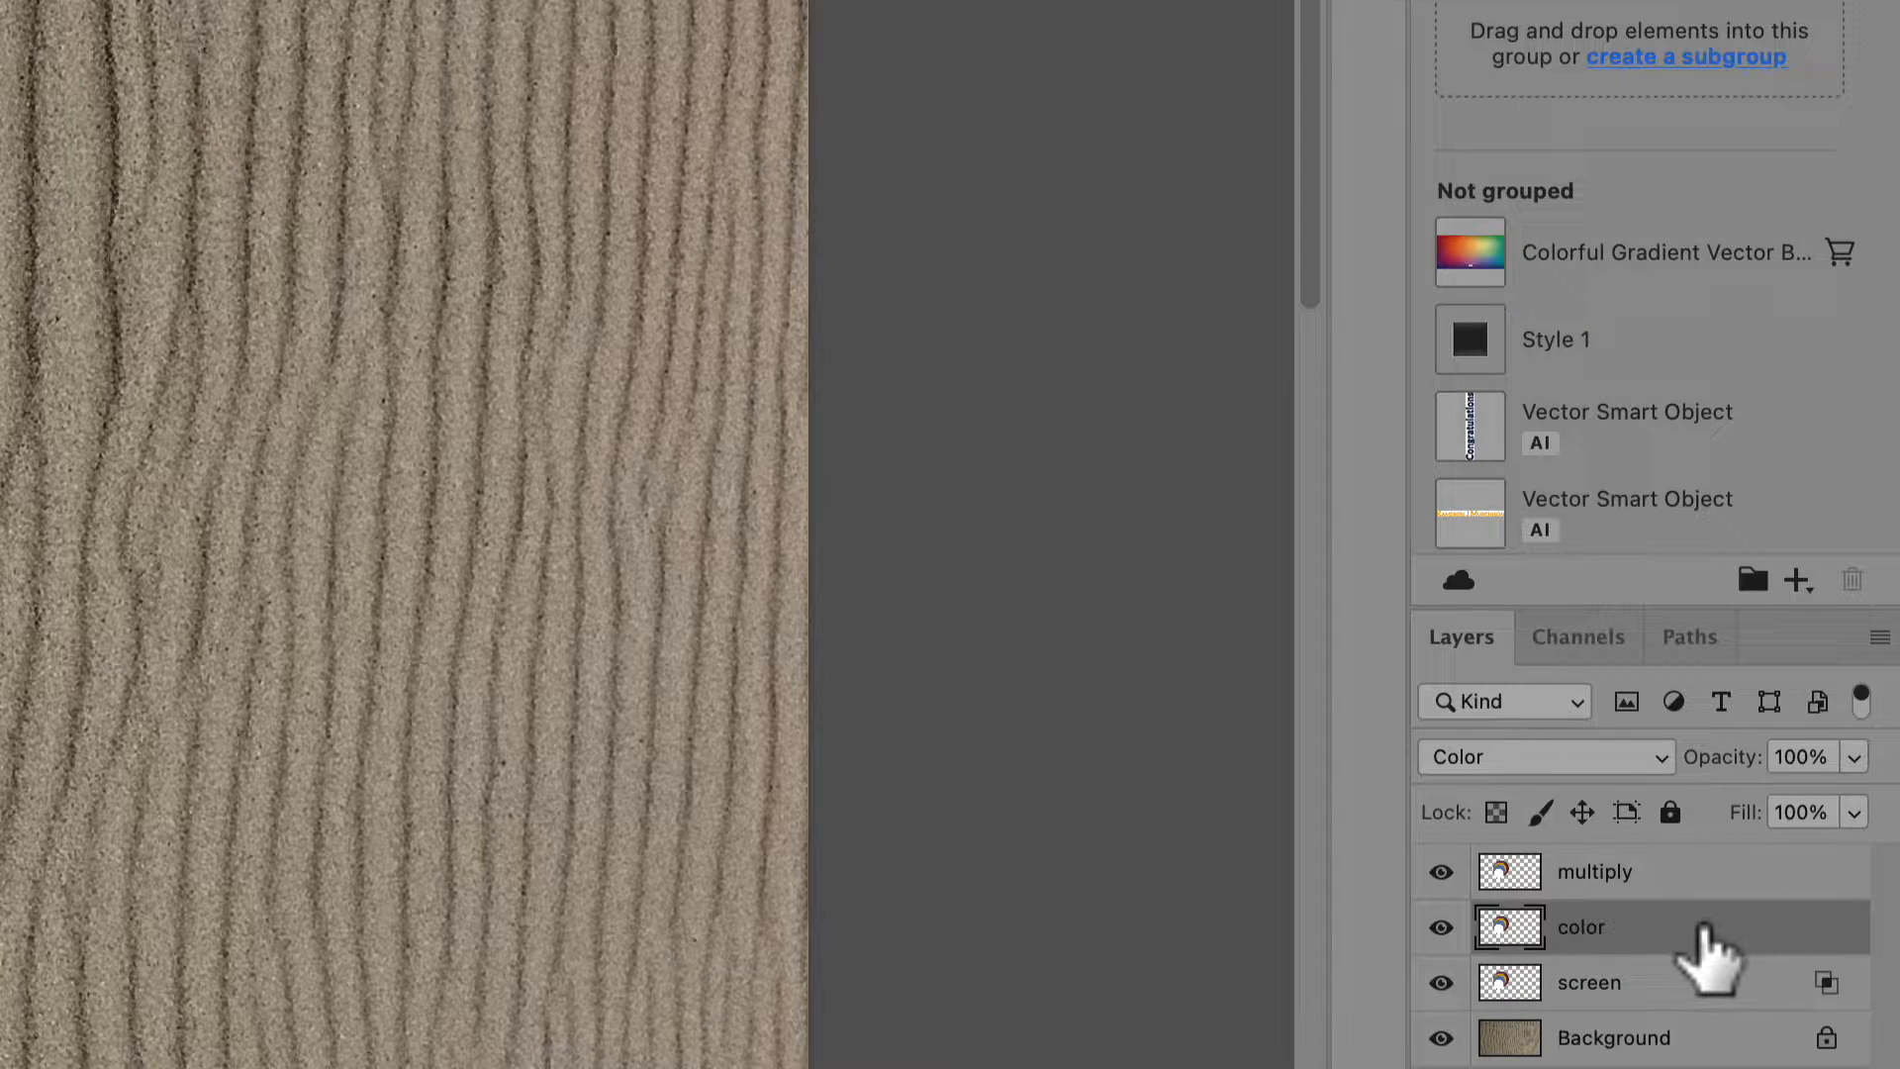
double_click(1707, 925)
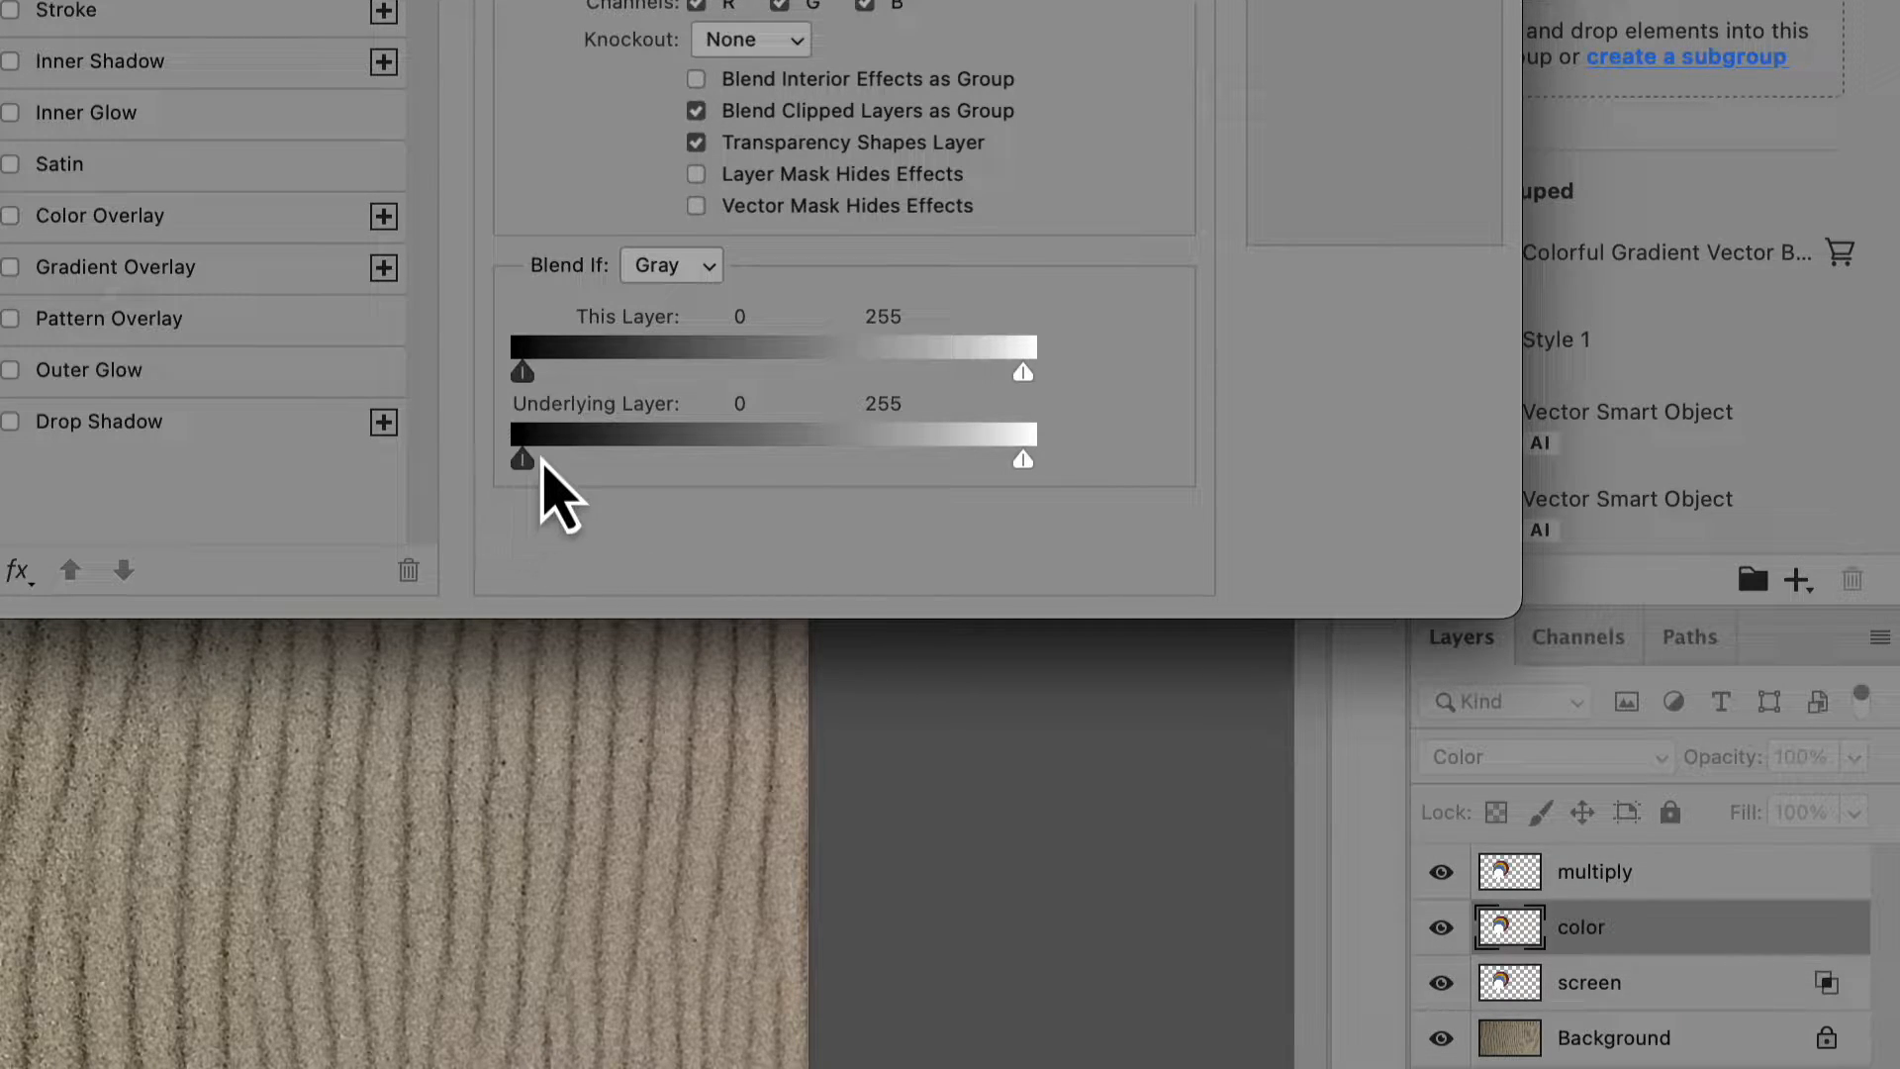
drag(535, 461, 792, 465)
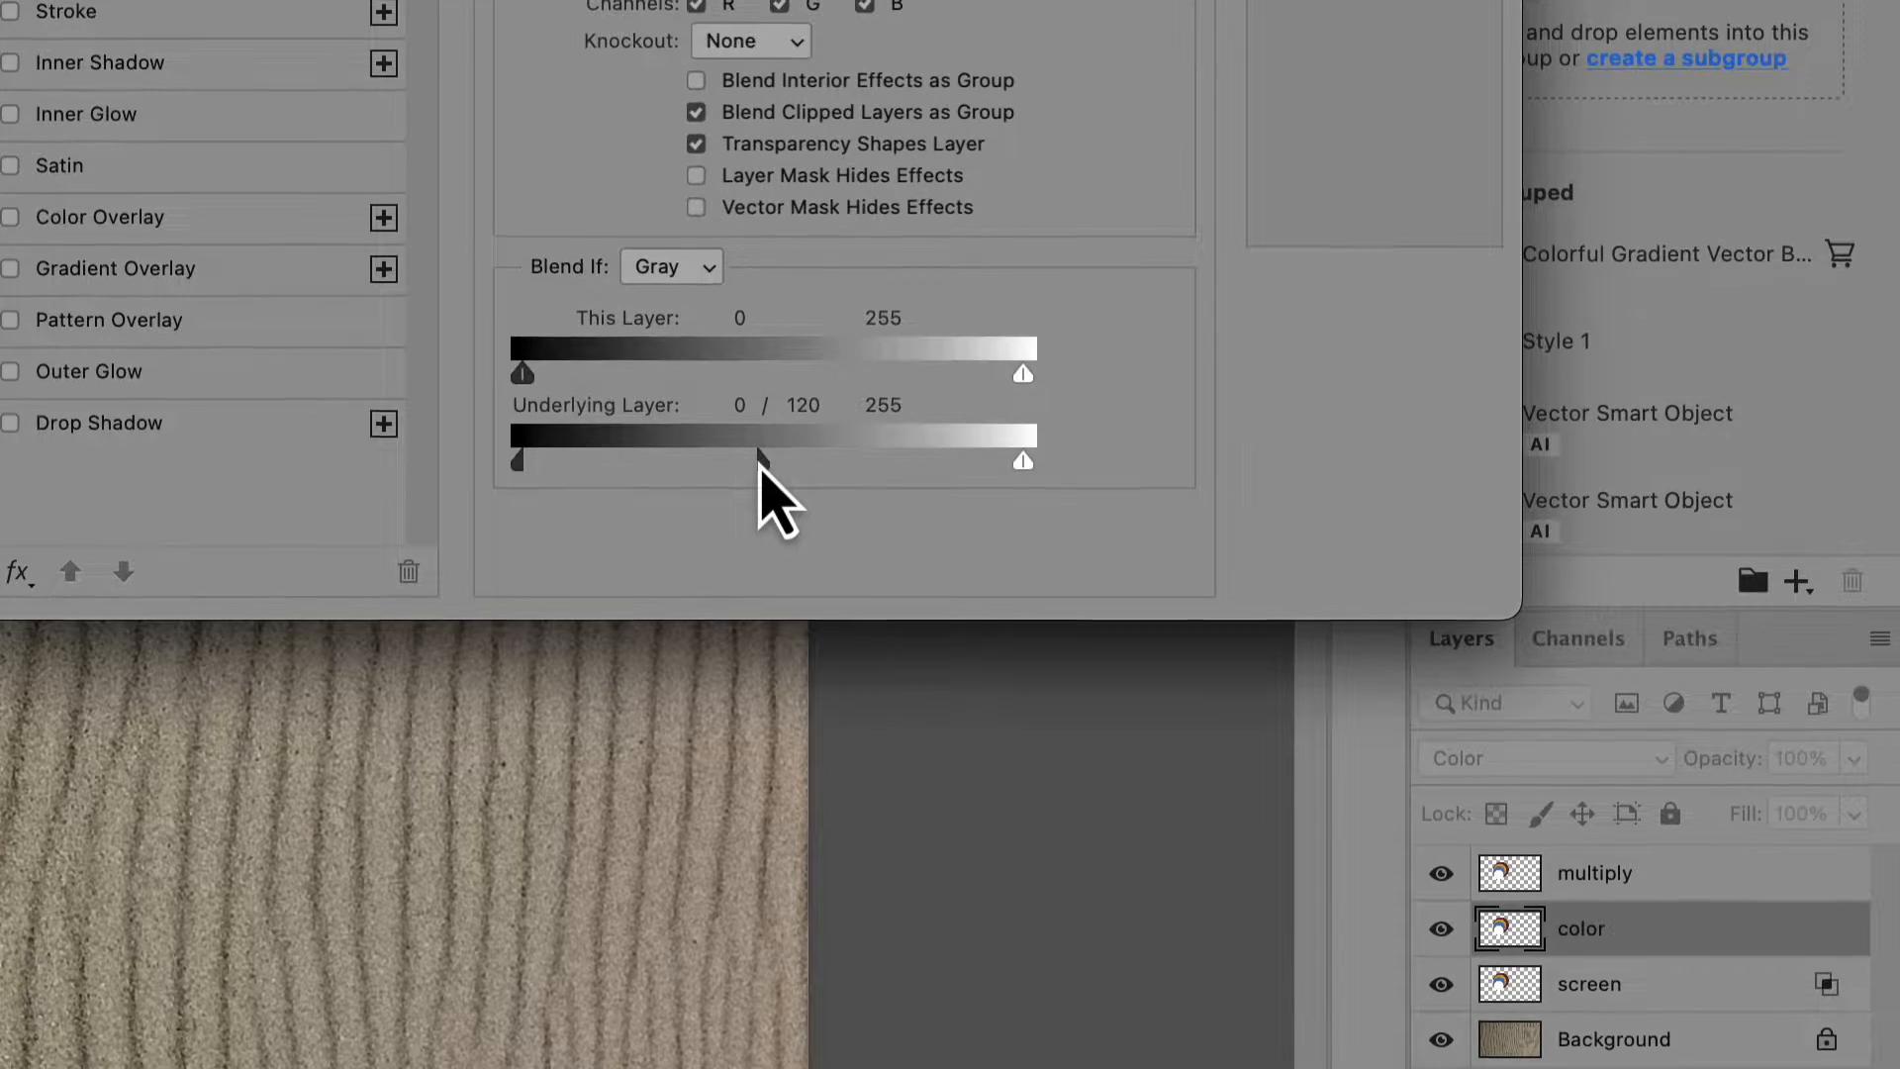
click(1376, 0)
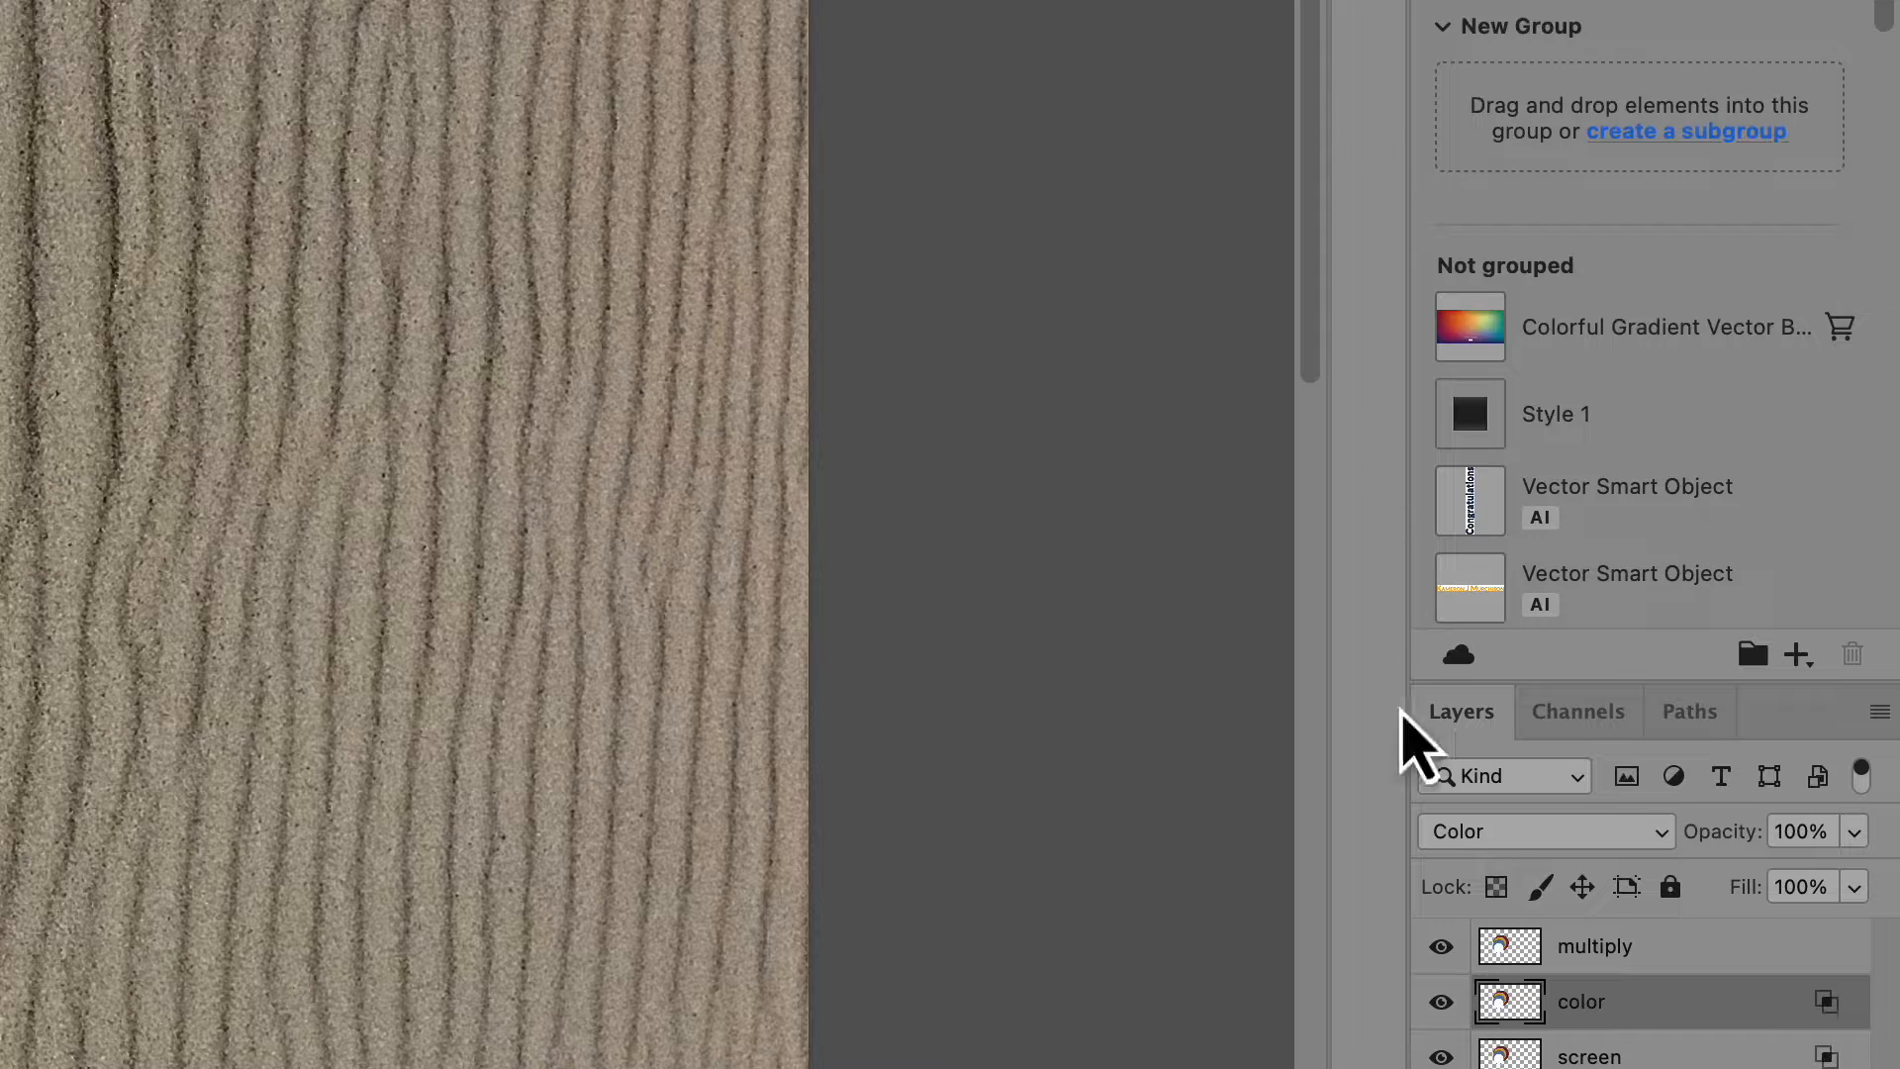
In the multiply layer's blending options, split the Underlying Layer white slider of Blend If Gray, moving its lower half toward the midtones and keeping 255
double_click(1673, 957)
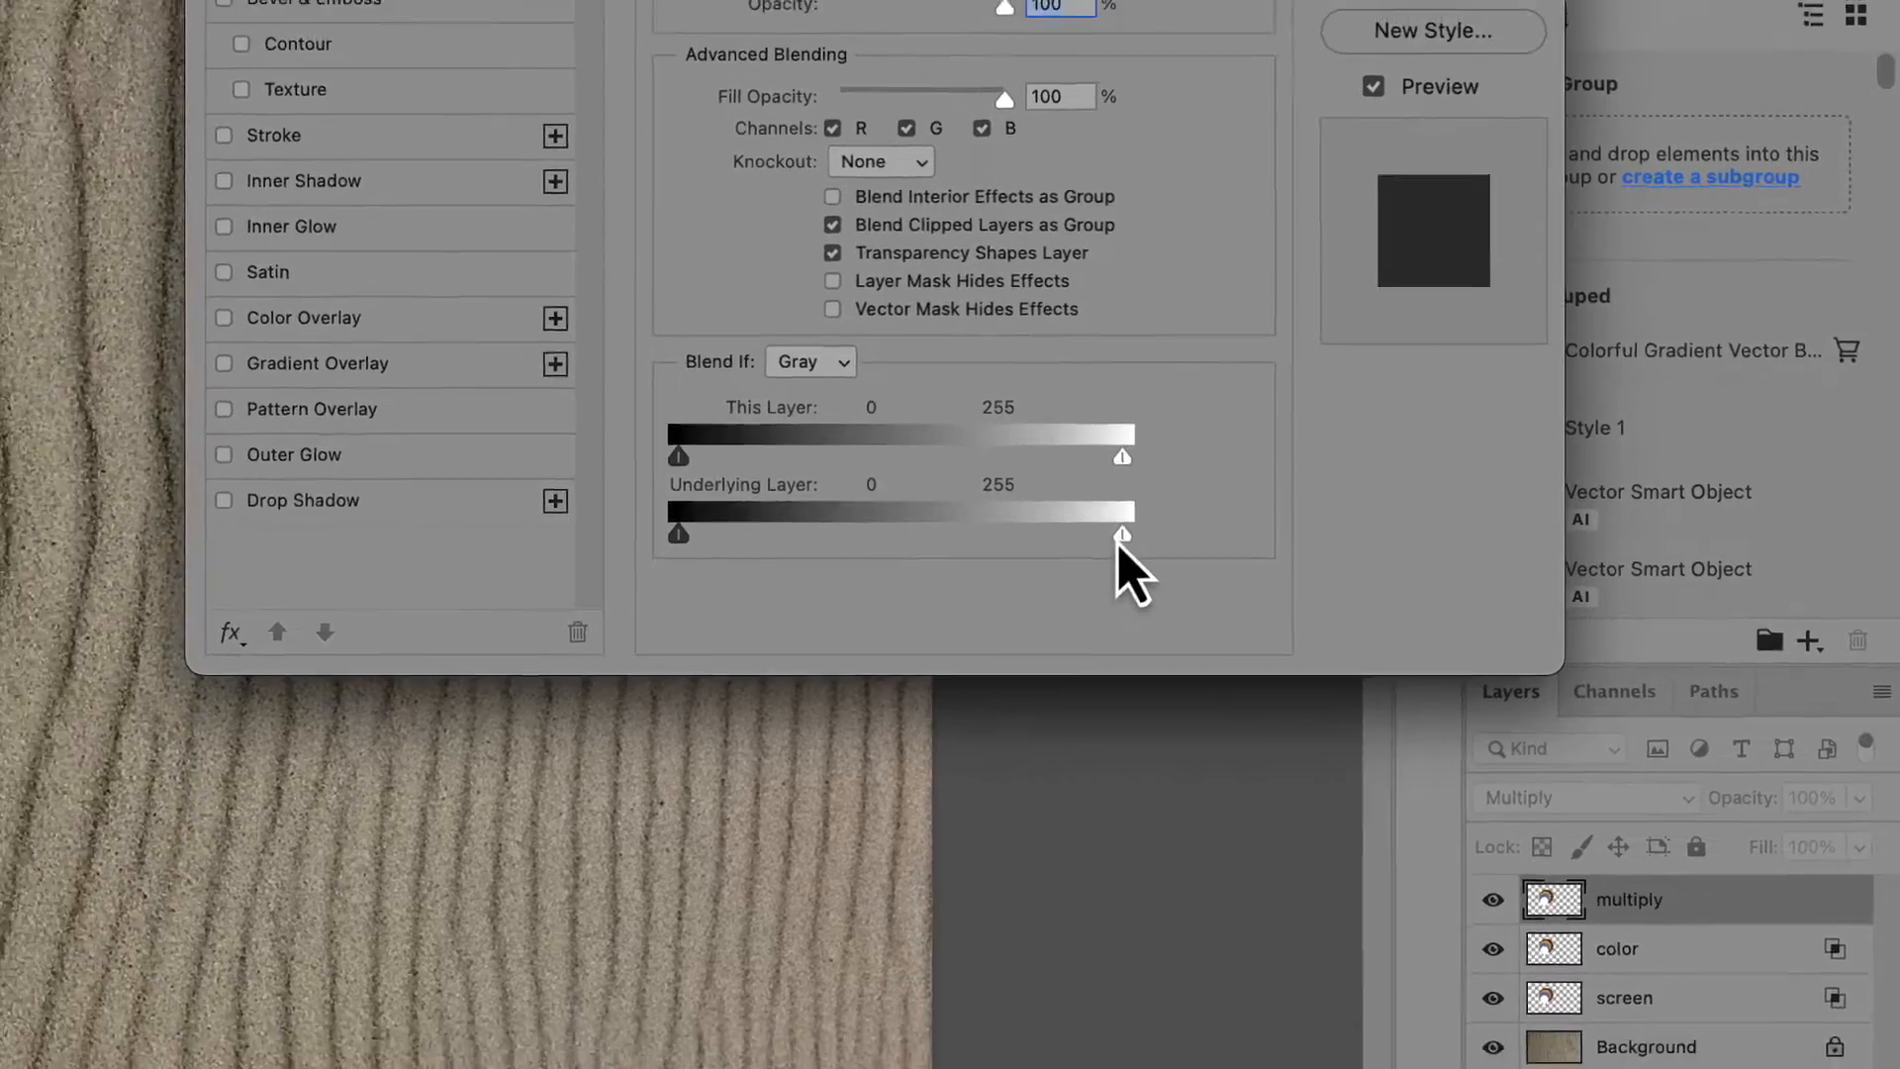
drag(1020, 537, 1008, 537)
drag(1500, 536, 1441, 542)
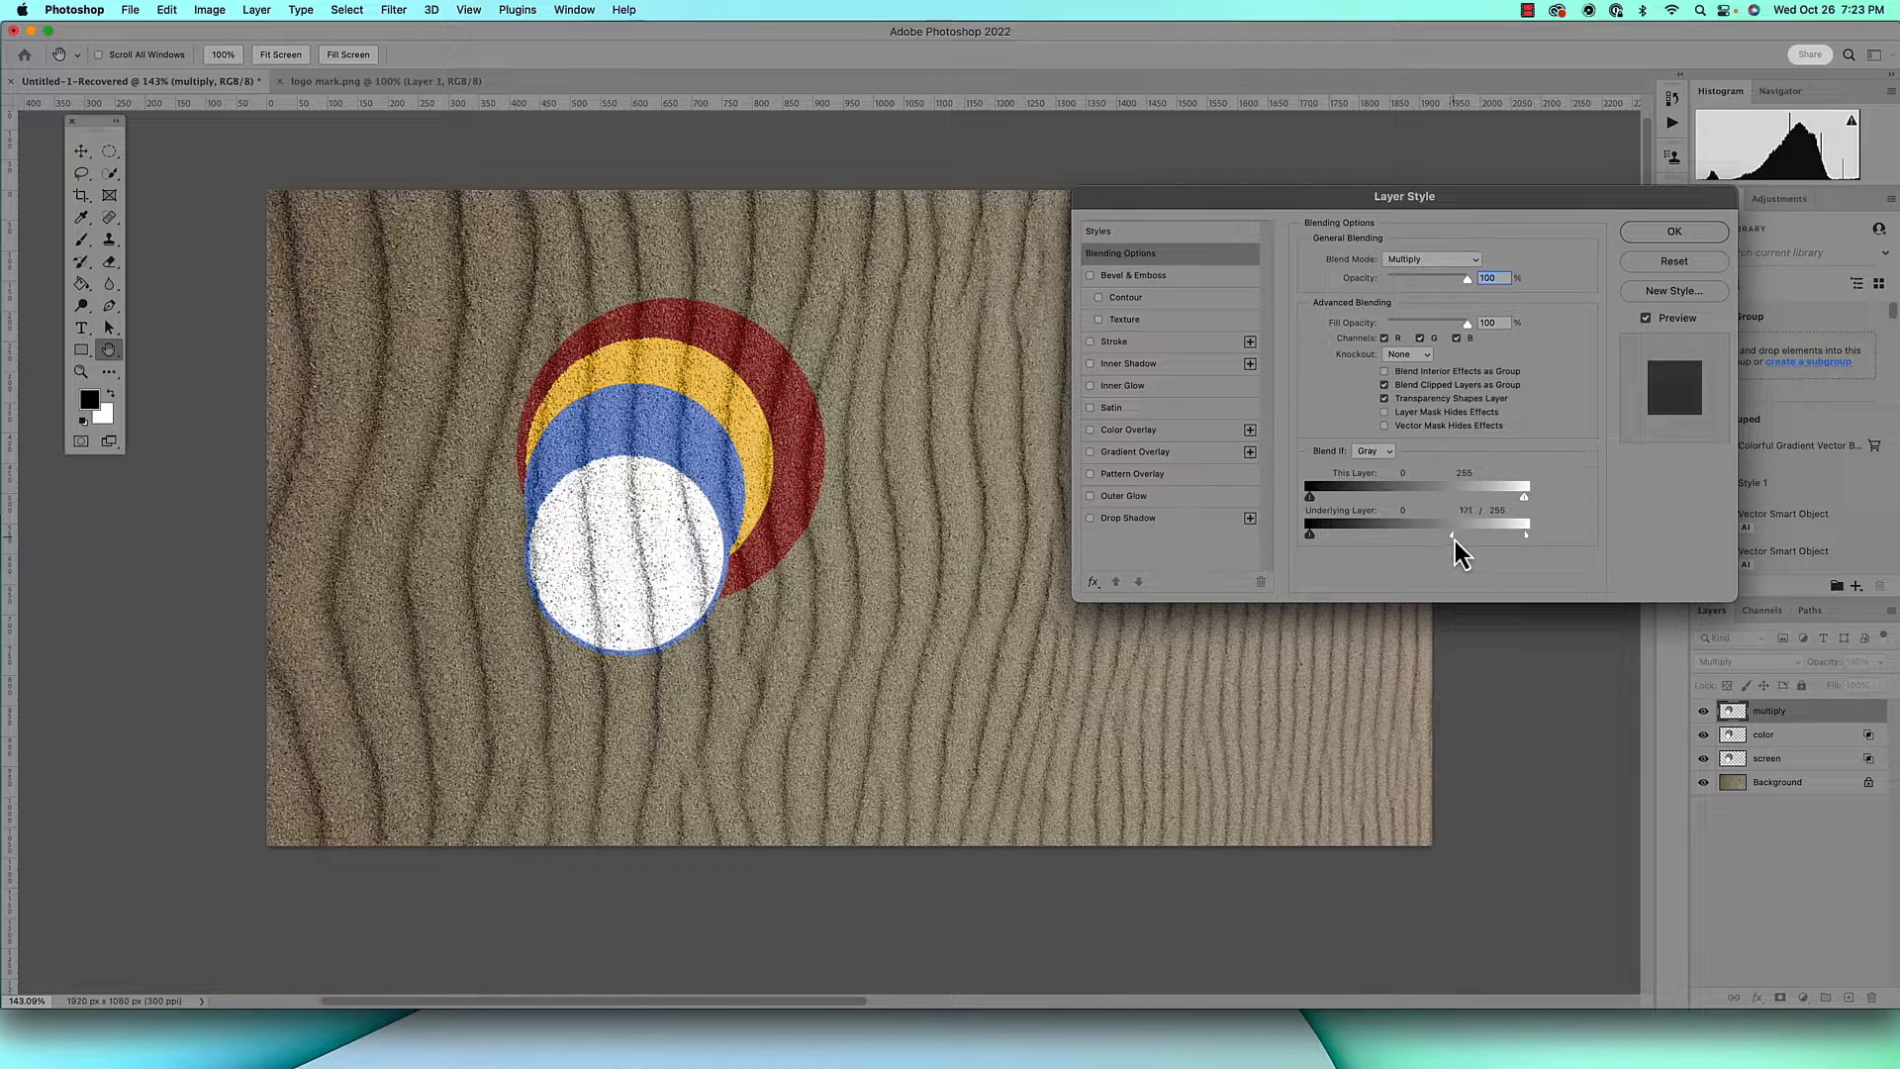
drag(1461, 540, 1471, 538)
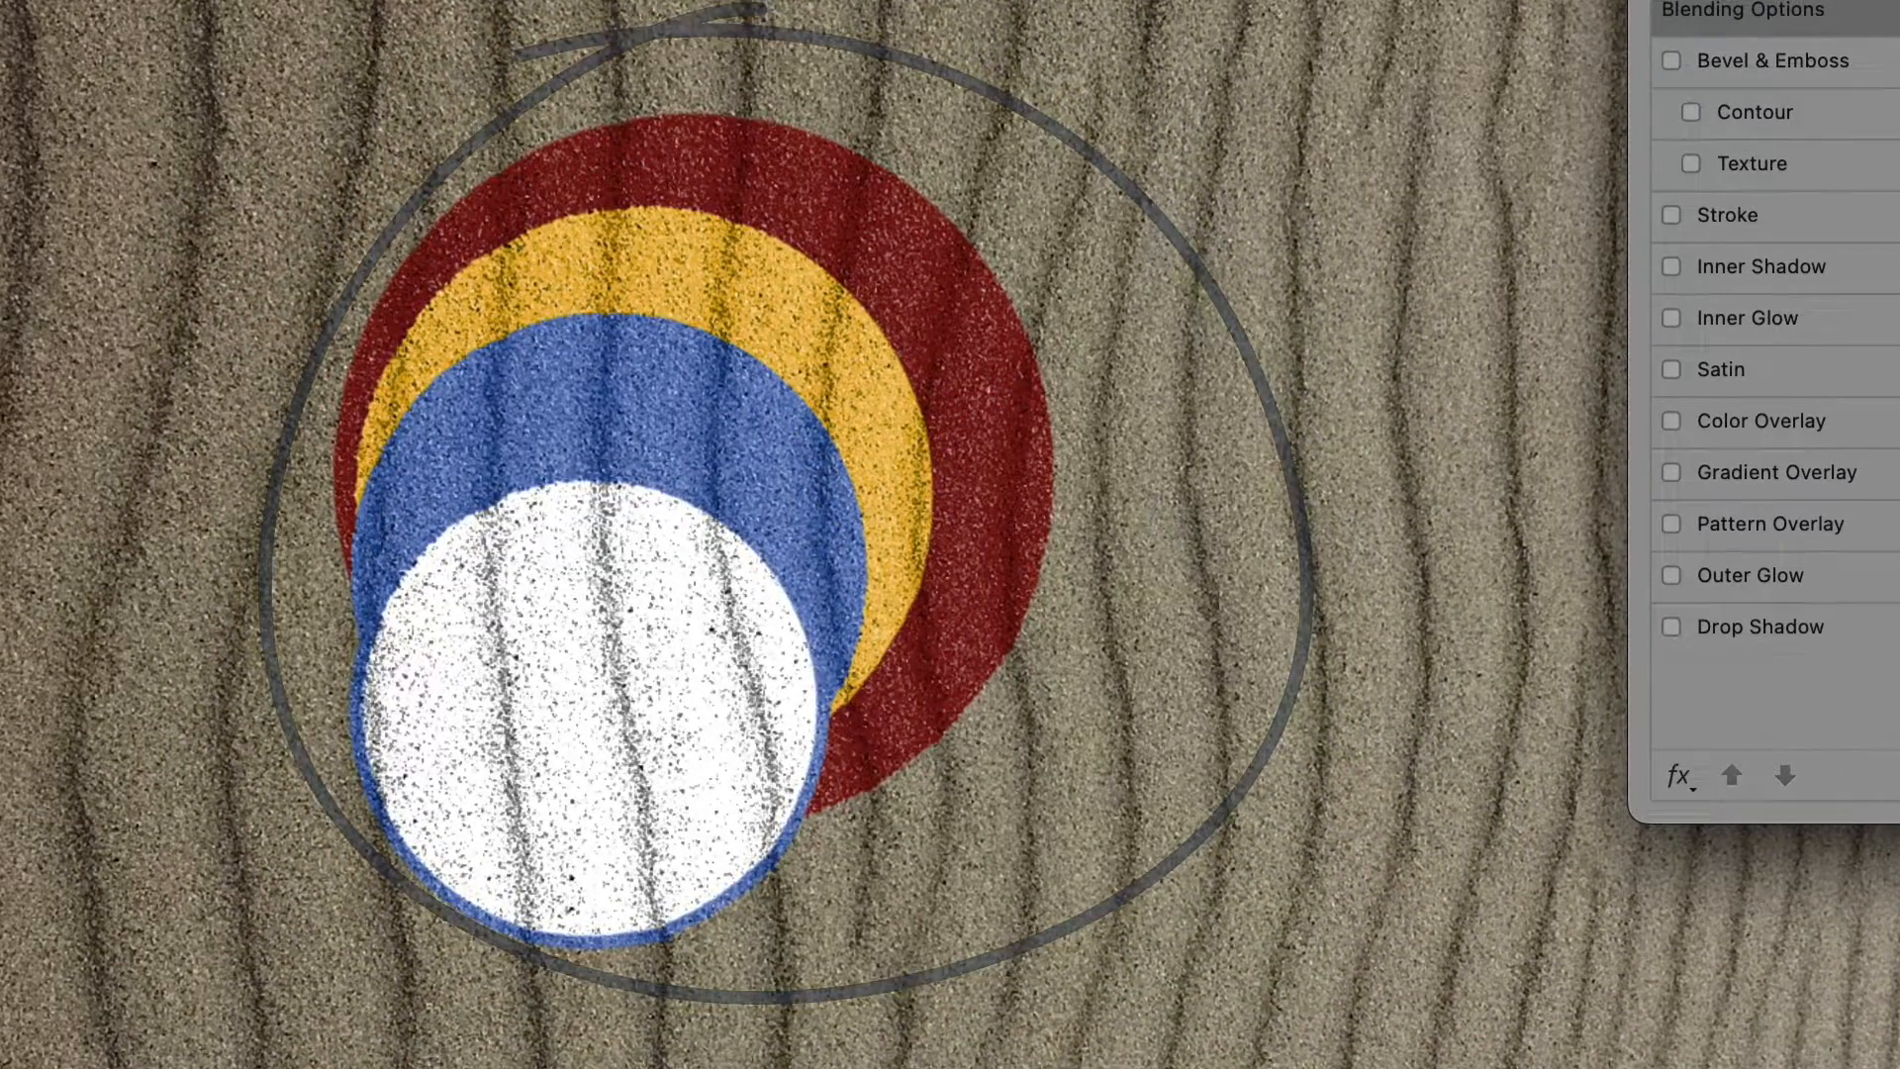
key(Return)
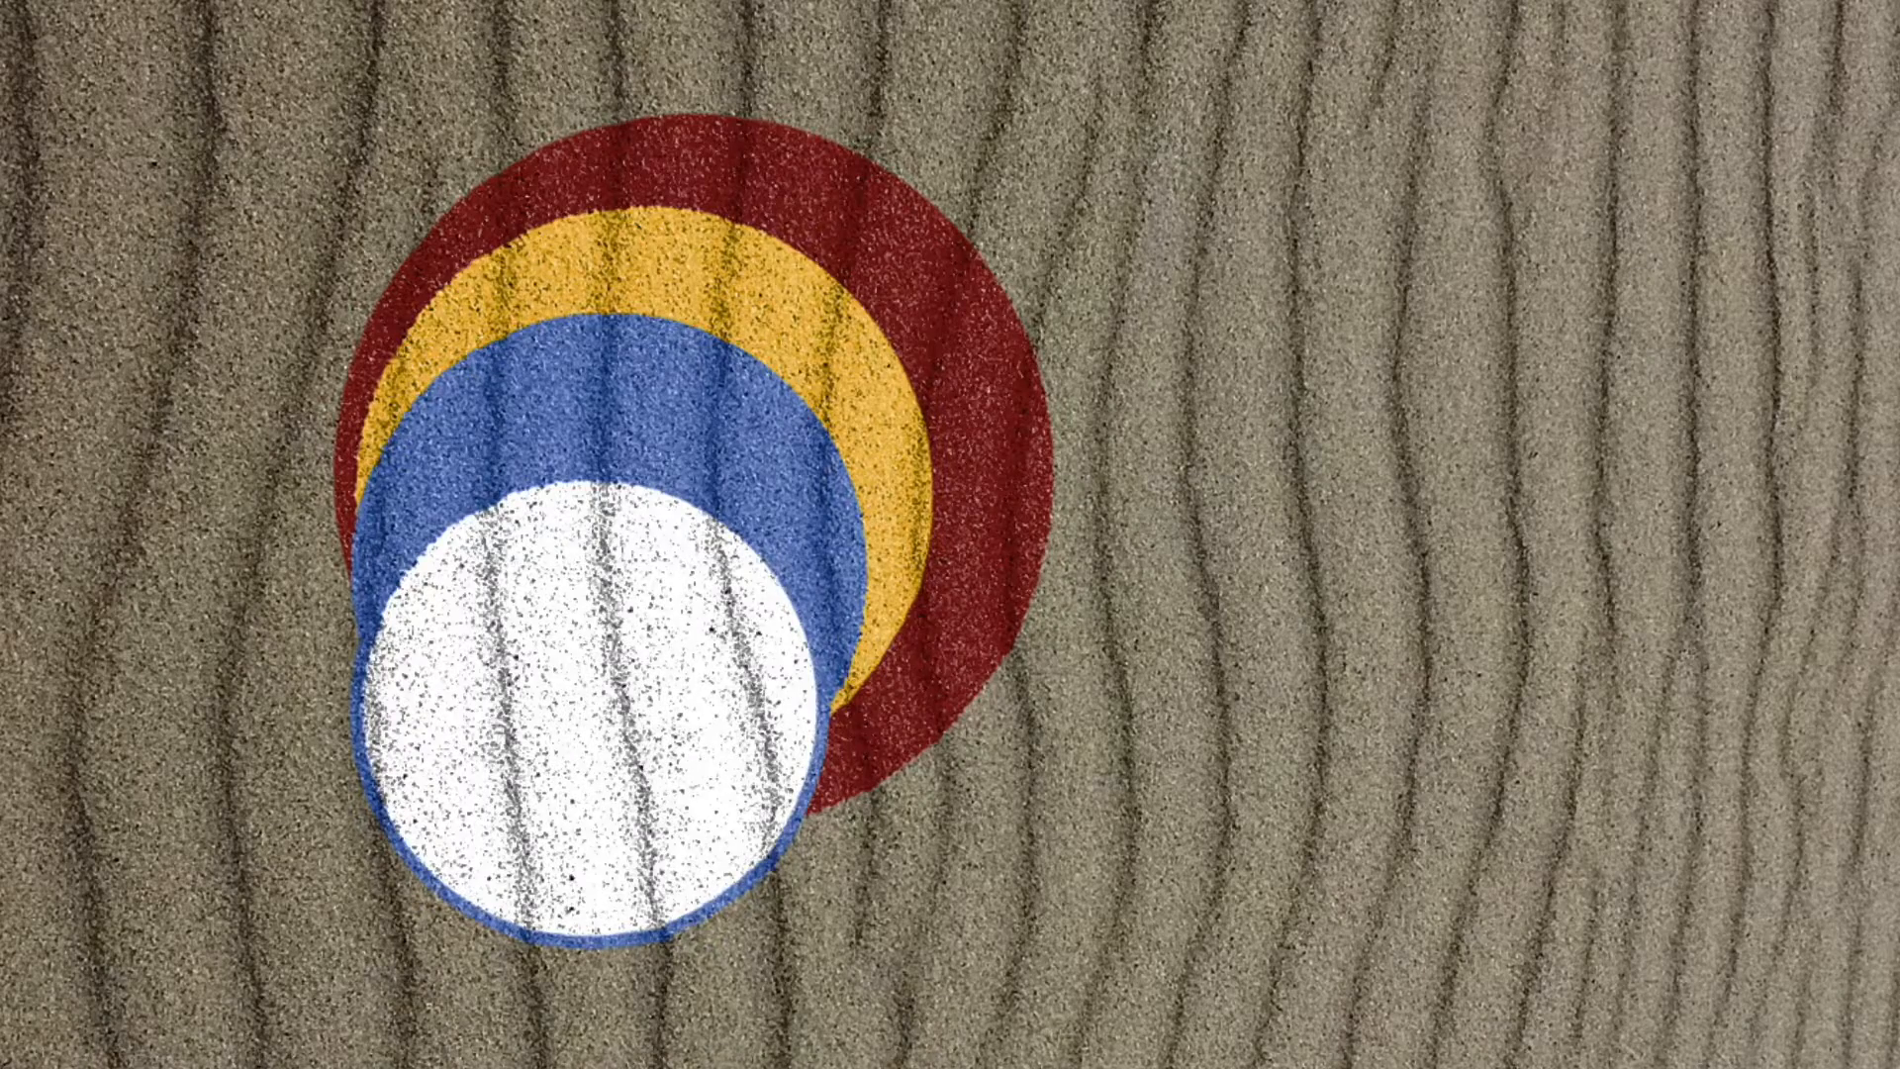
Place a flat, unblended copy of the logo on the sand beside the blended logo for comparison
drag(1548, 492, 1431, 364)
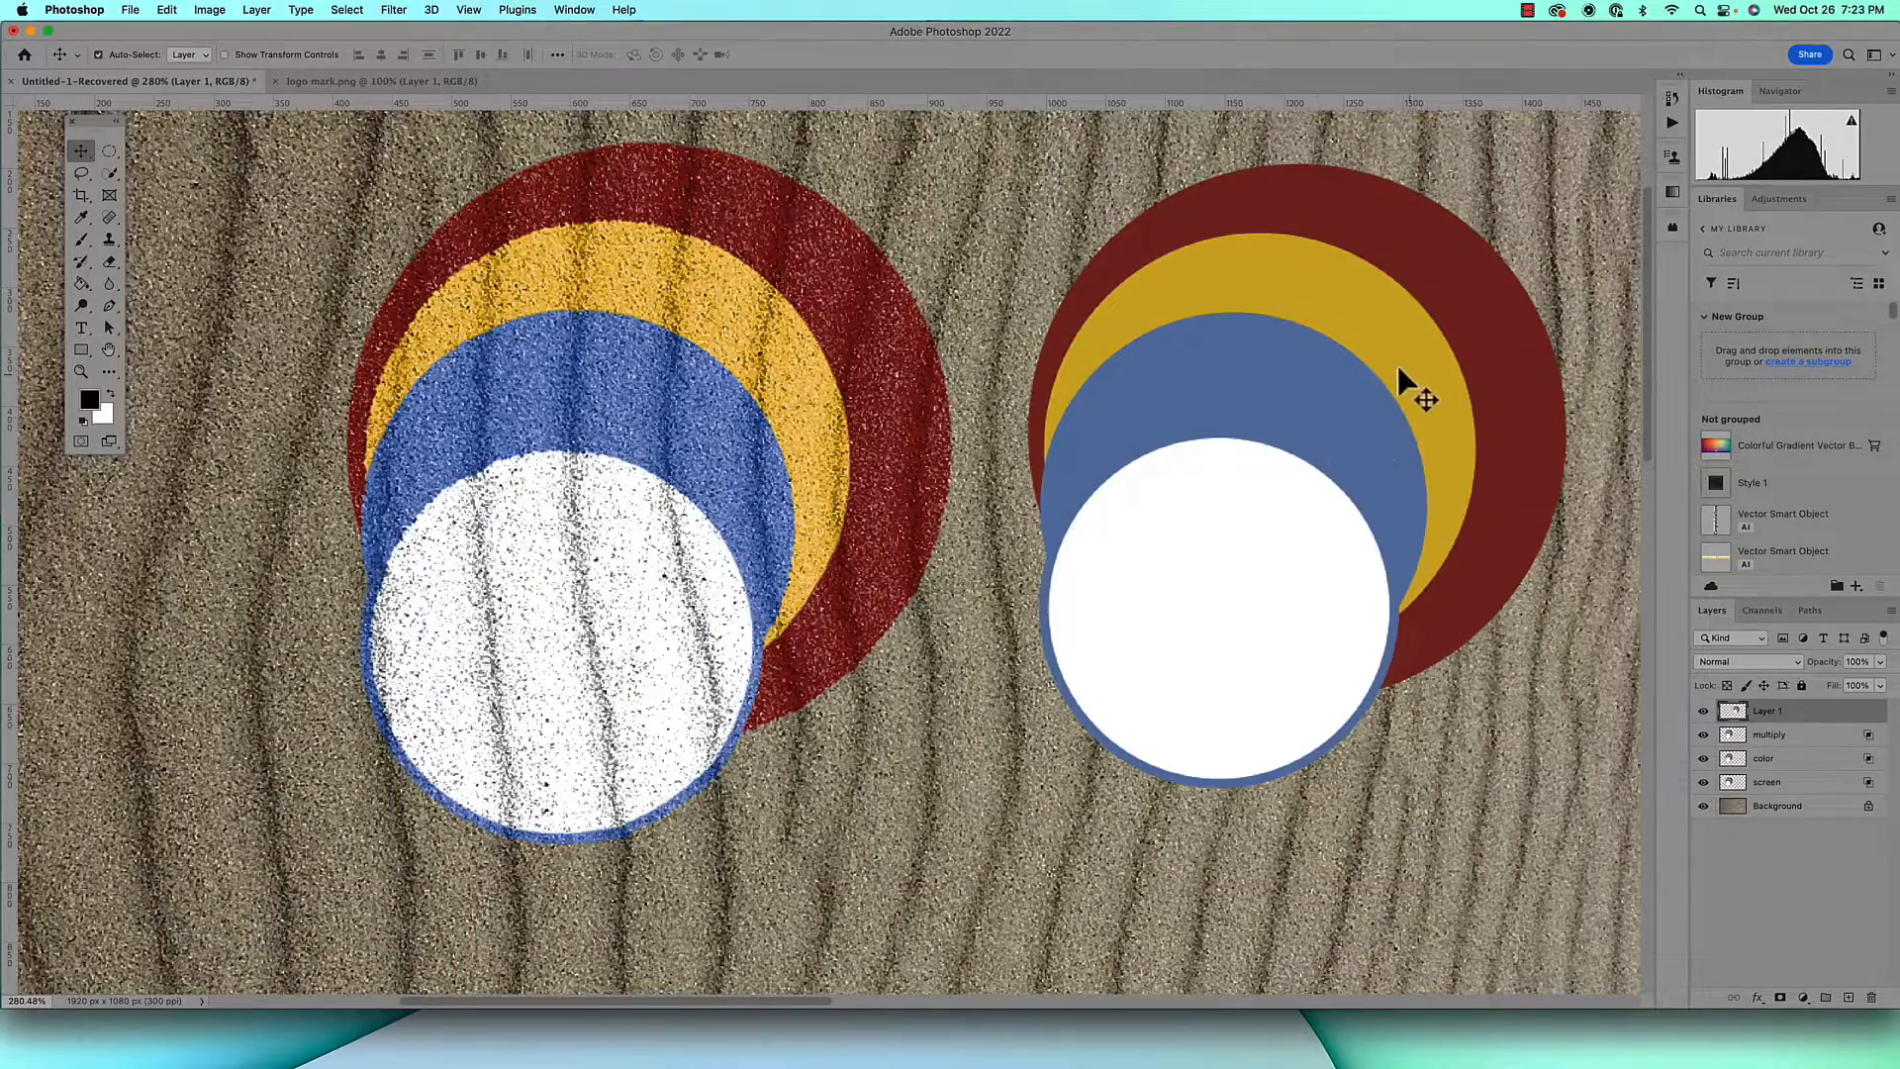
mouse_move(1342, 337)
mouse_down()
mouse_move(1329, 378)
mouse_move(1356, 393)
mouse_move(1358, 340)
mouse_up()
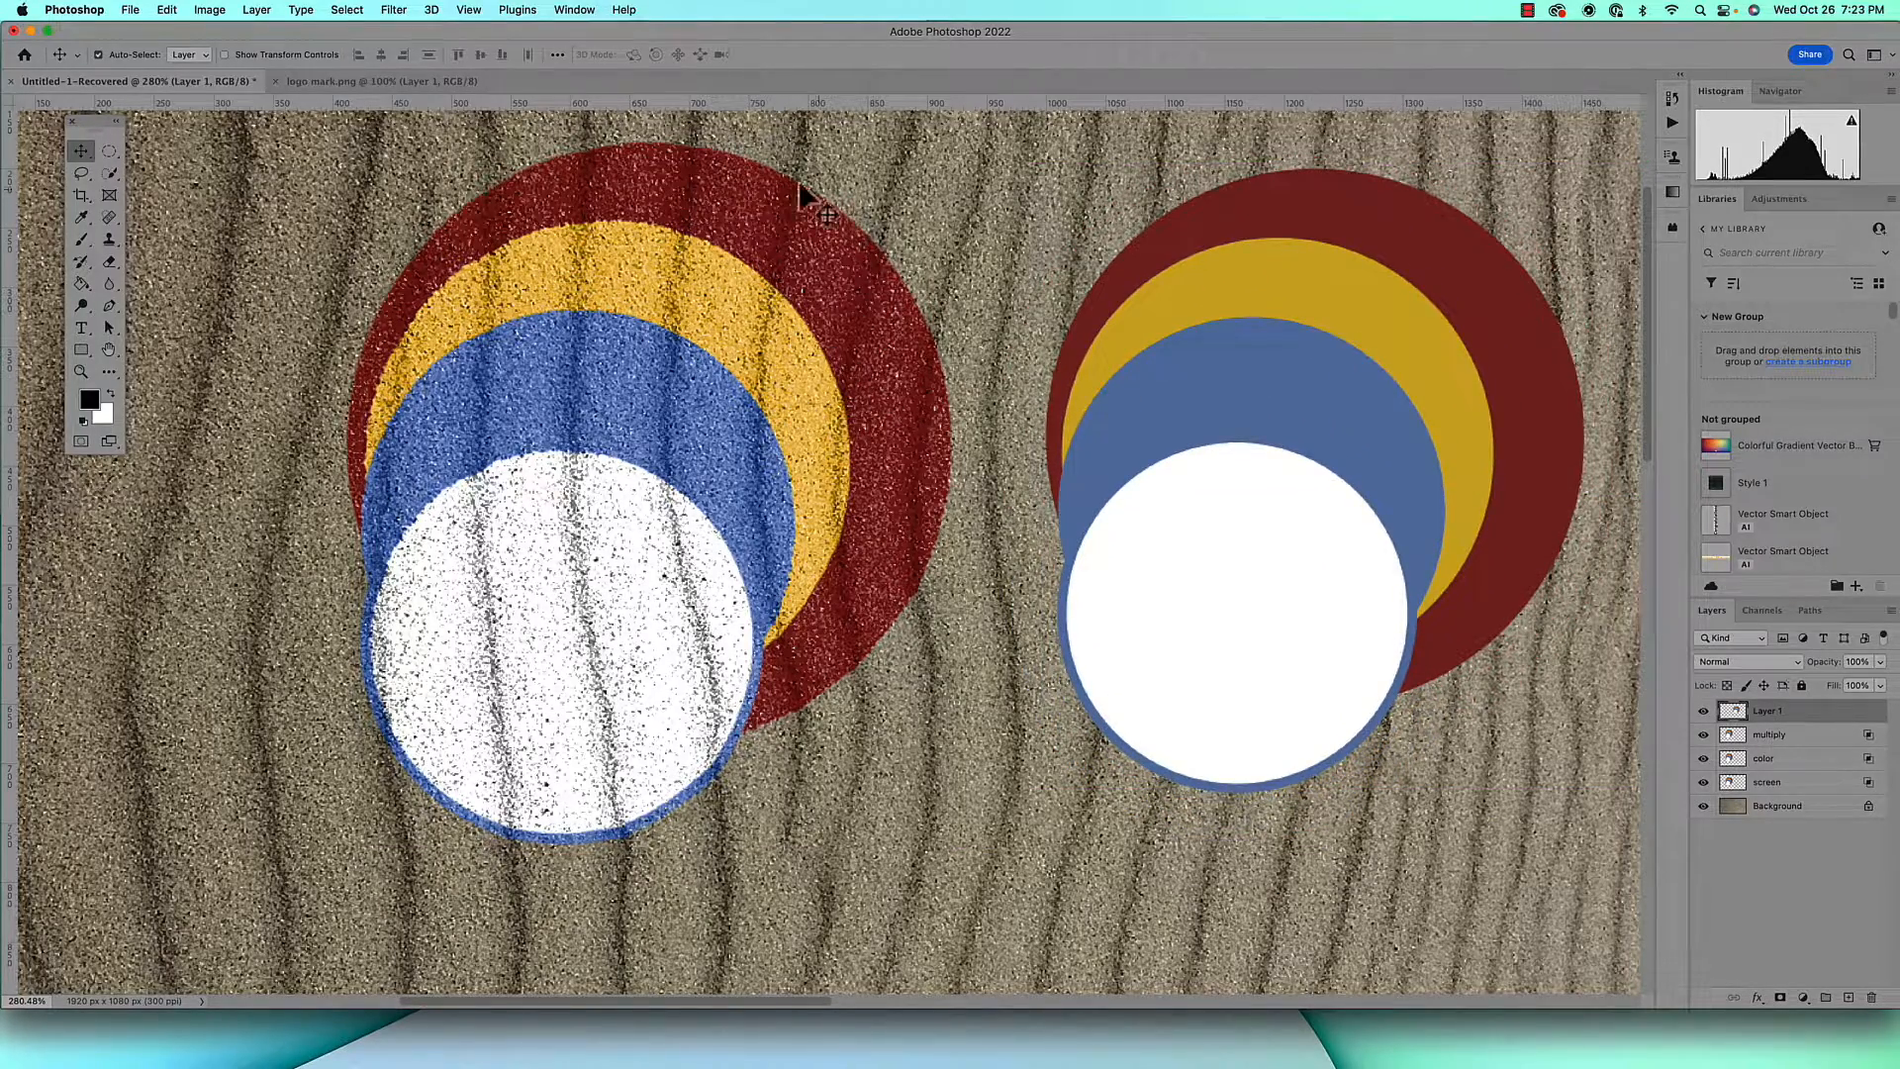